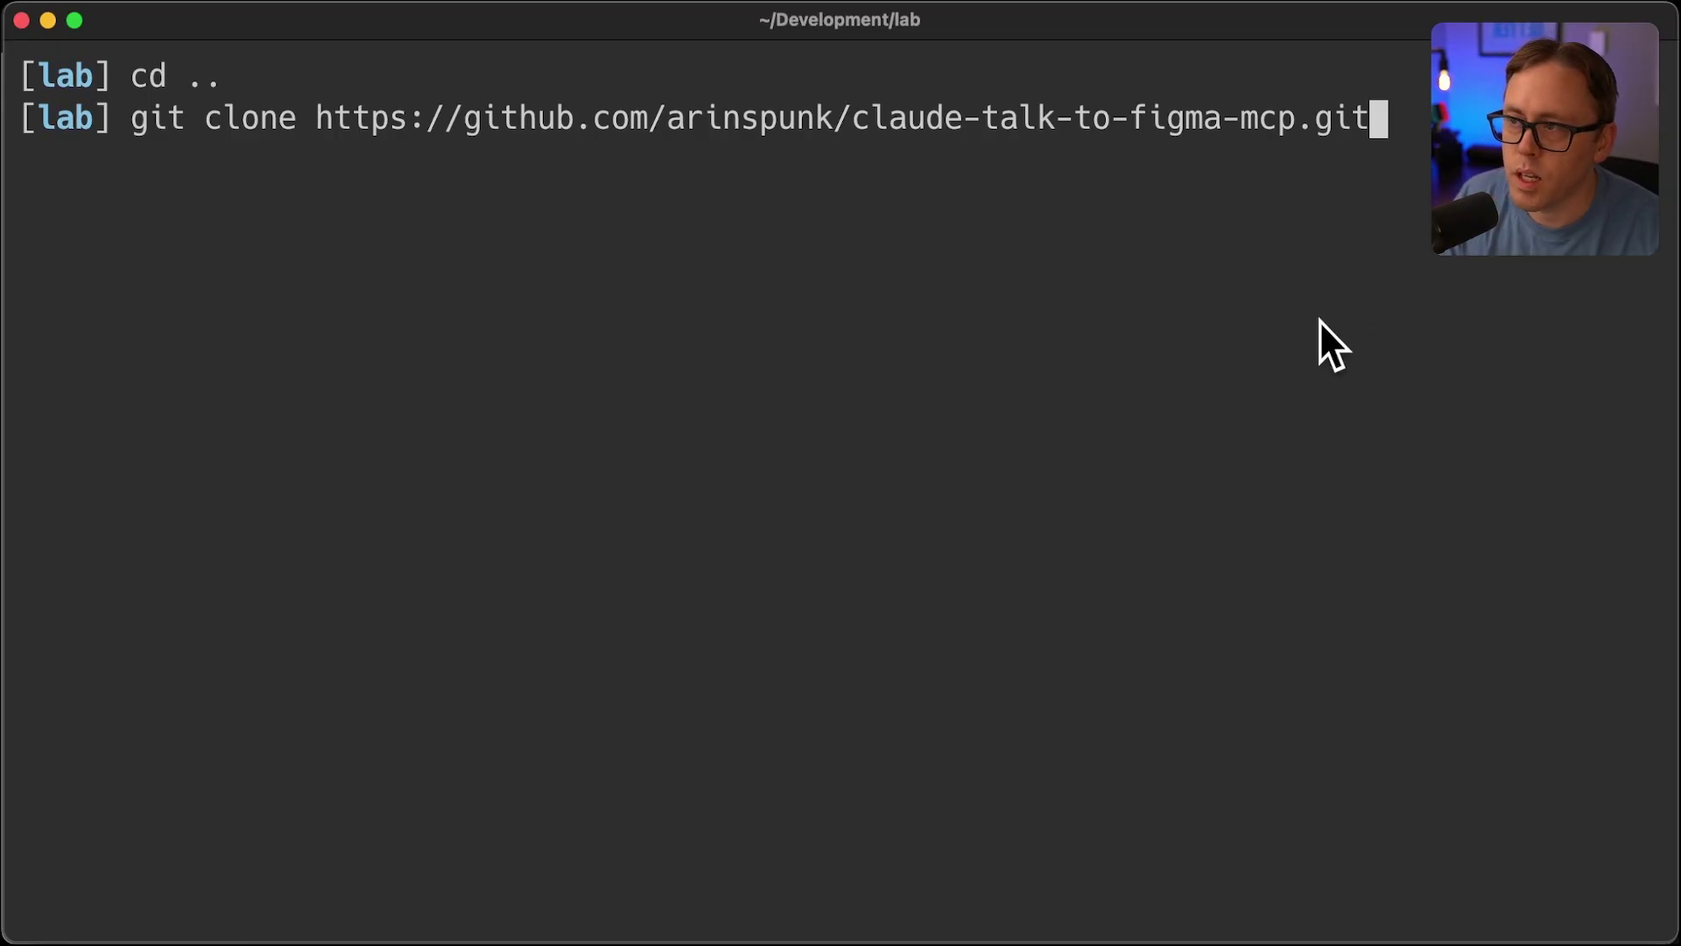
Clone the claude-talk-to-figma-mcp repository, enter its folder and run bun install
key(Return)
text(cd cl)
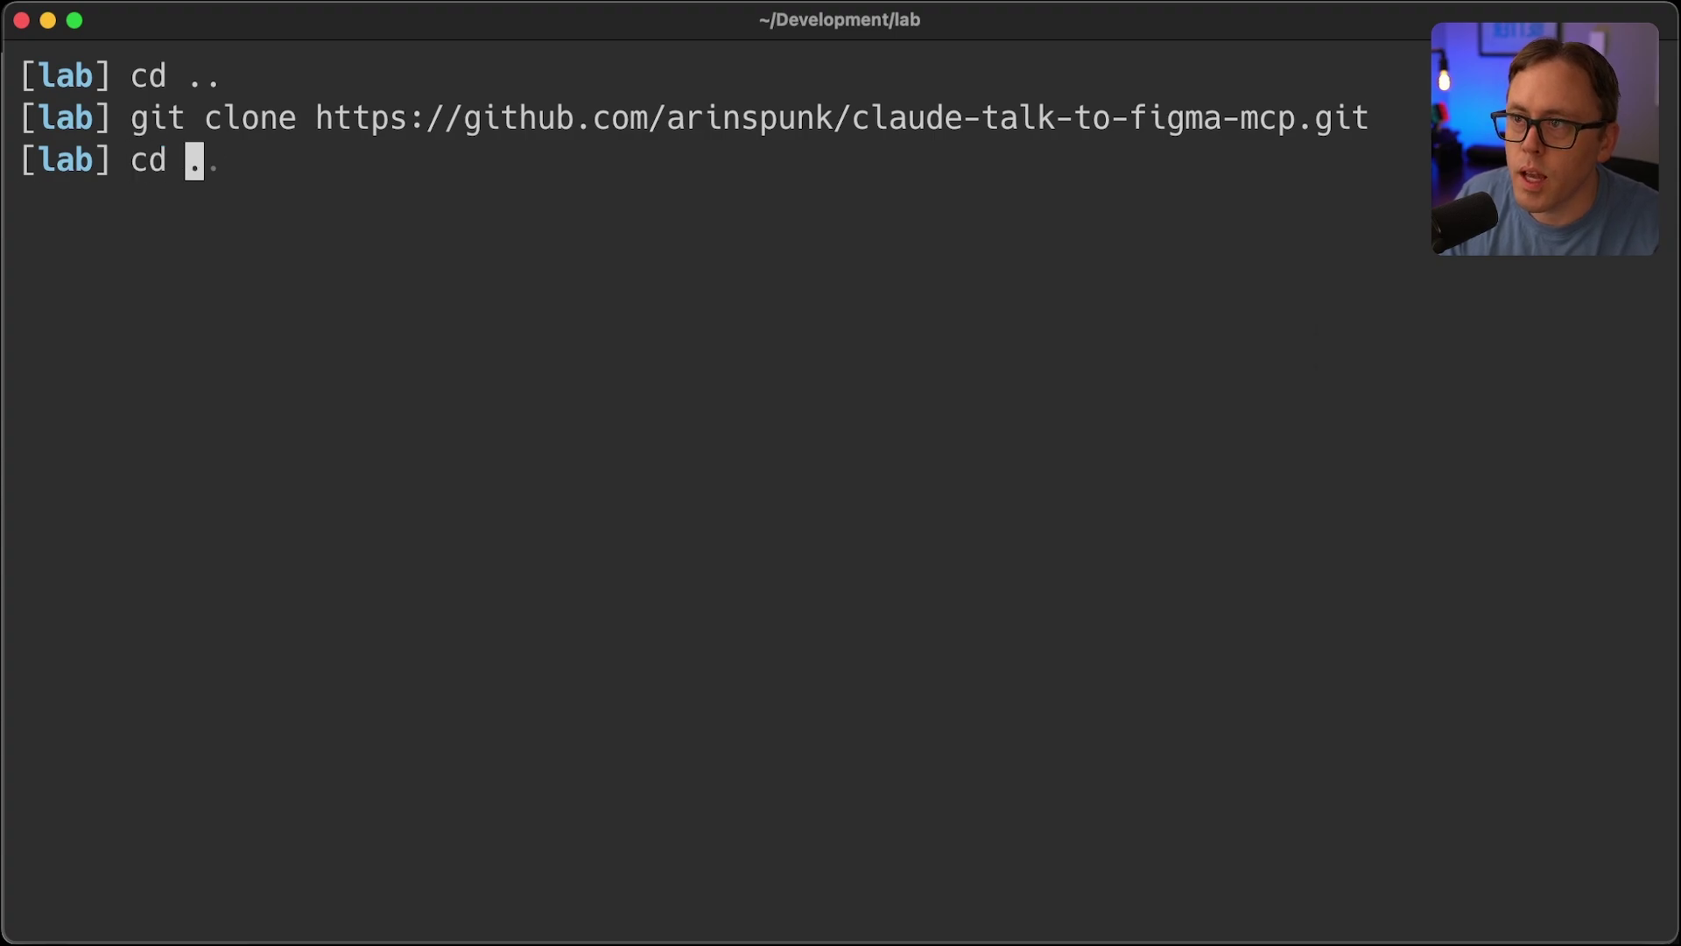
key(Tab)
text(aude)
key(Right)
key(Return)
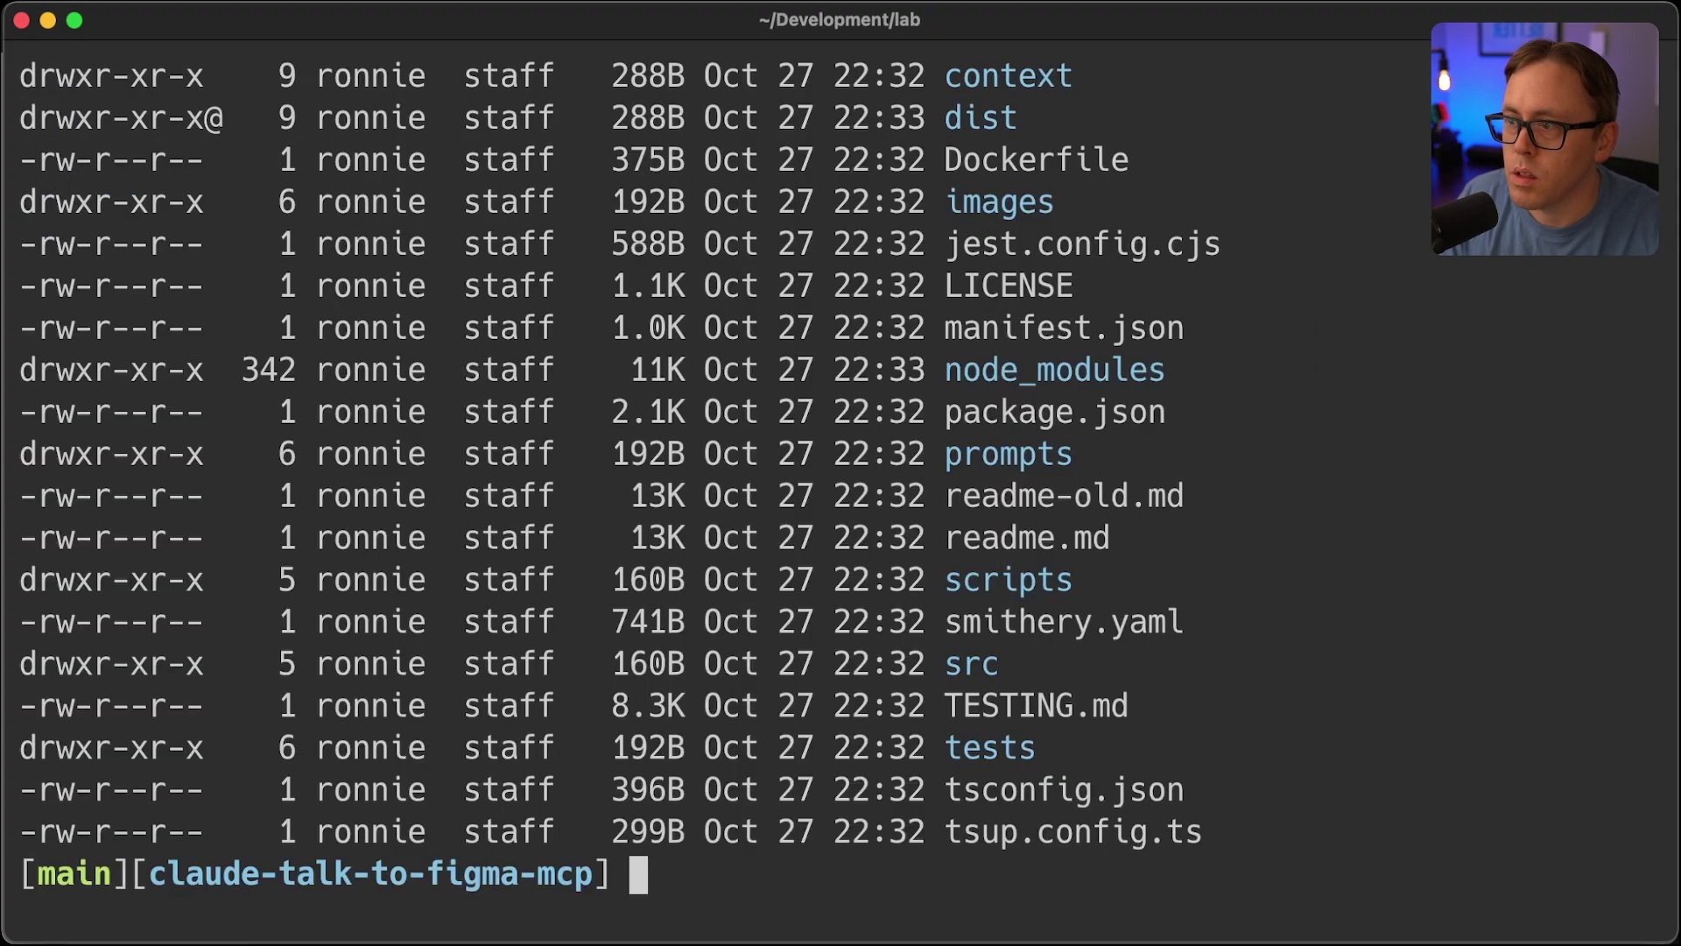
text(bun install)
key(Return)
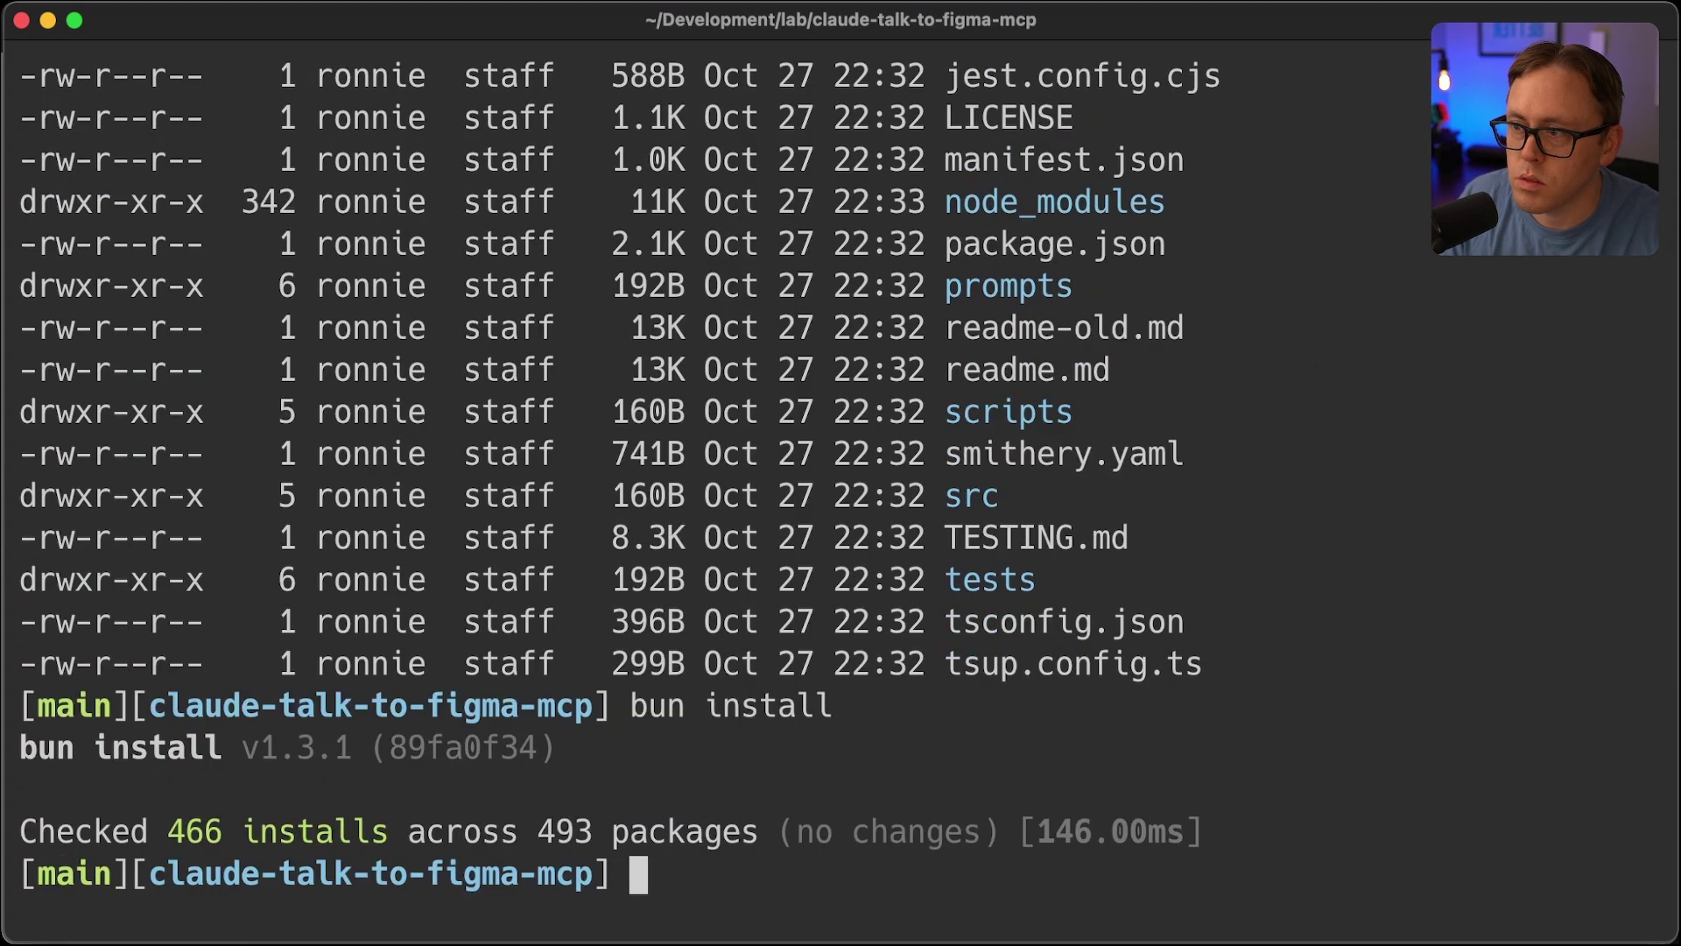
Run bun setup, then start the WebSocket server on port 3055 with bun socket
text(bun seutp)
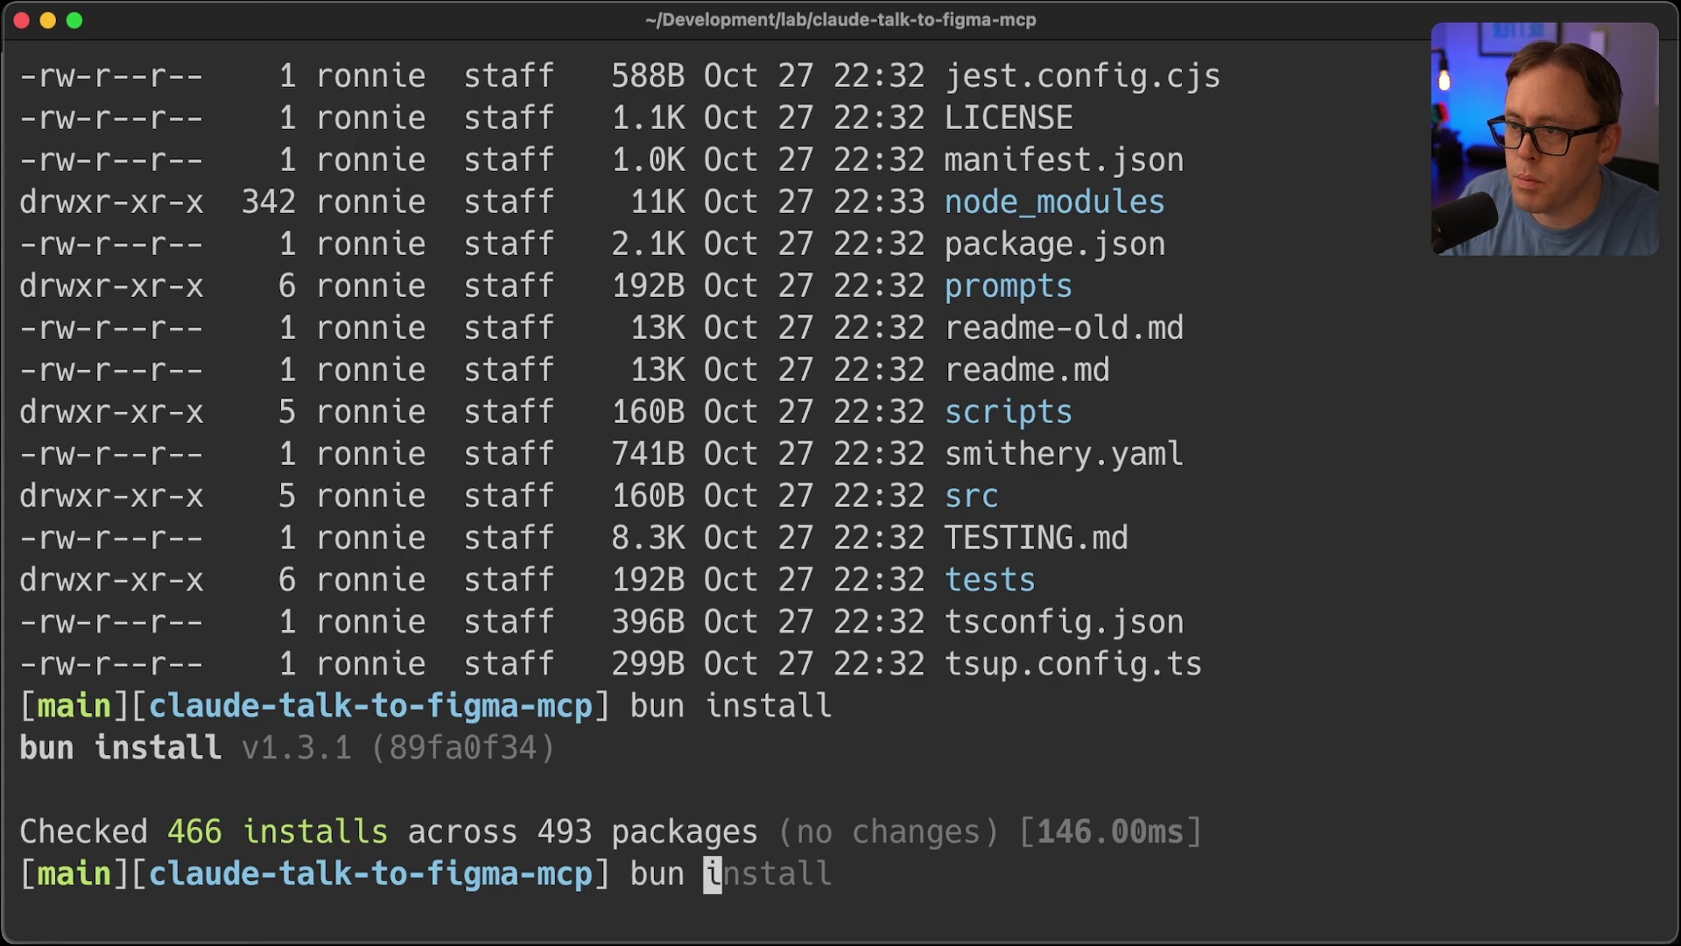
key(BackSpace)
key(BackSpace)
key(BackSpace)
text(tup)
key(Return)
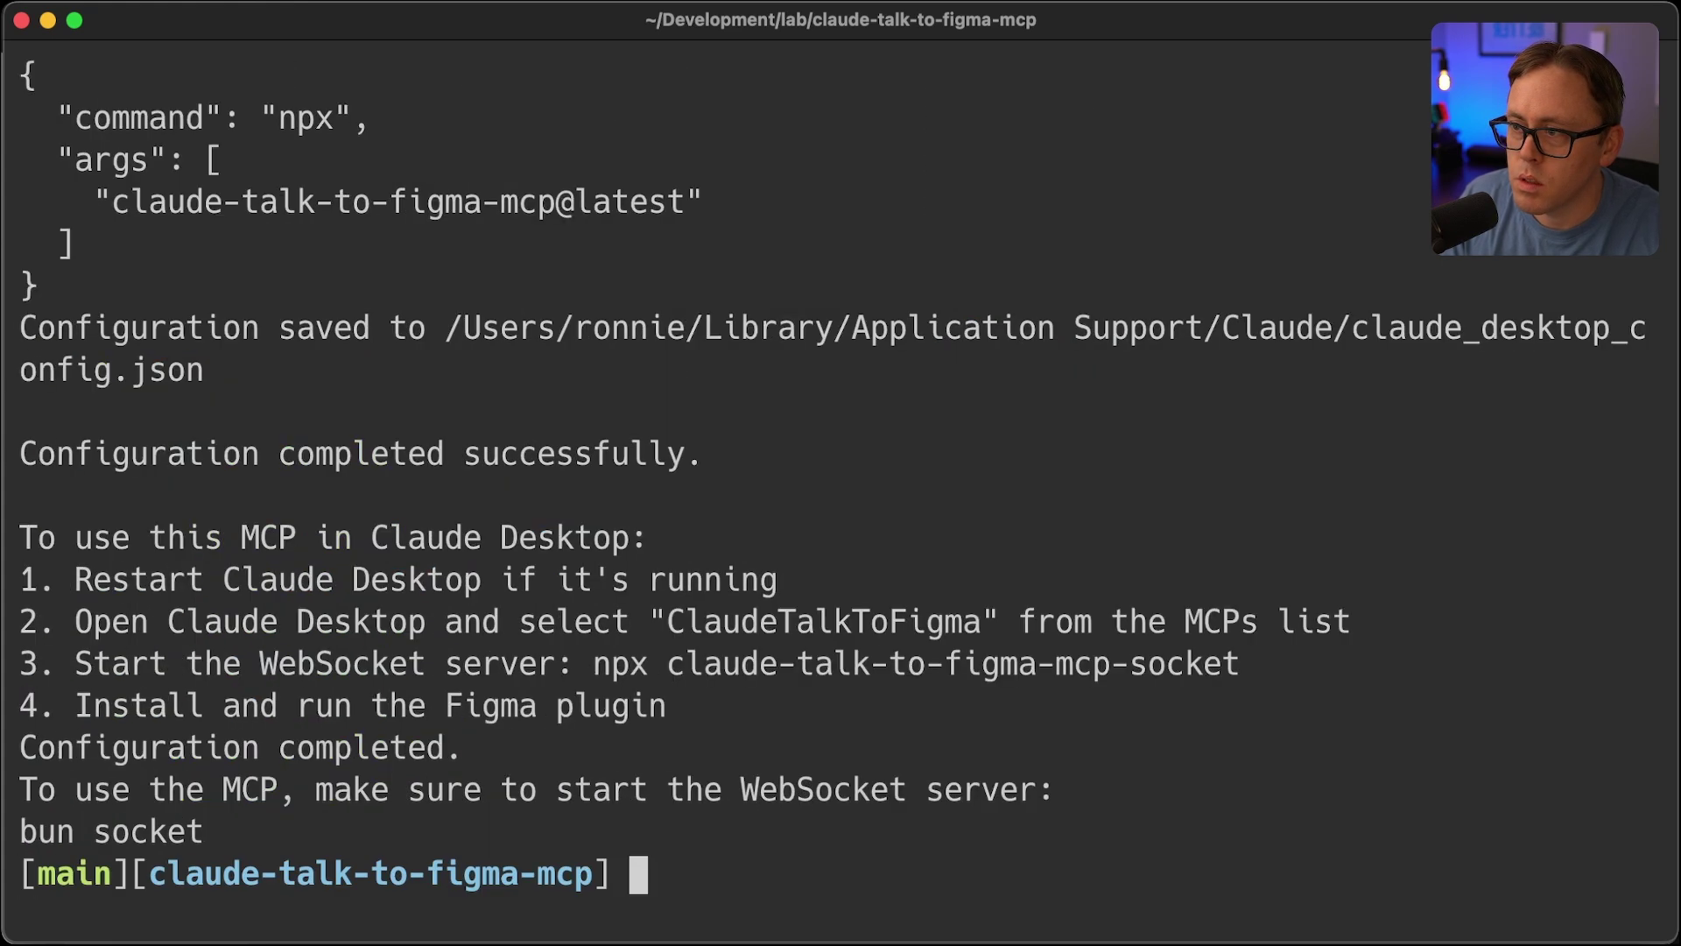
text(bun socket)
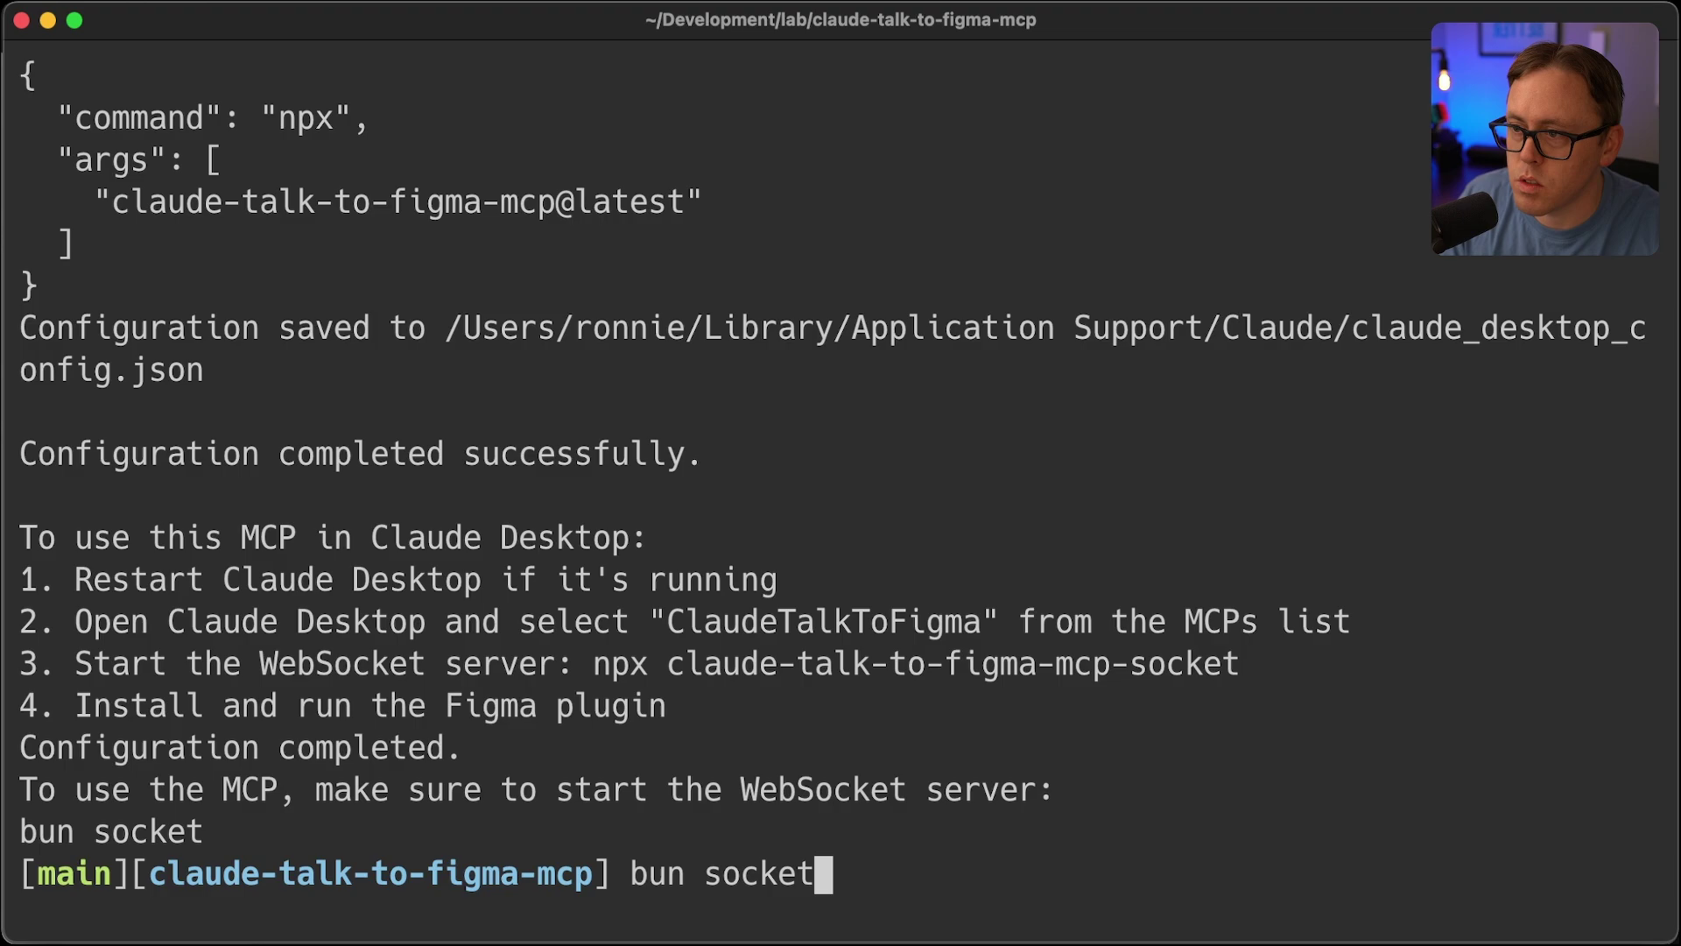
key(Return)
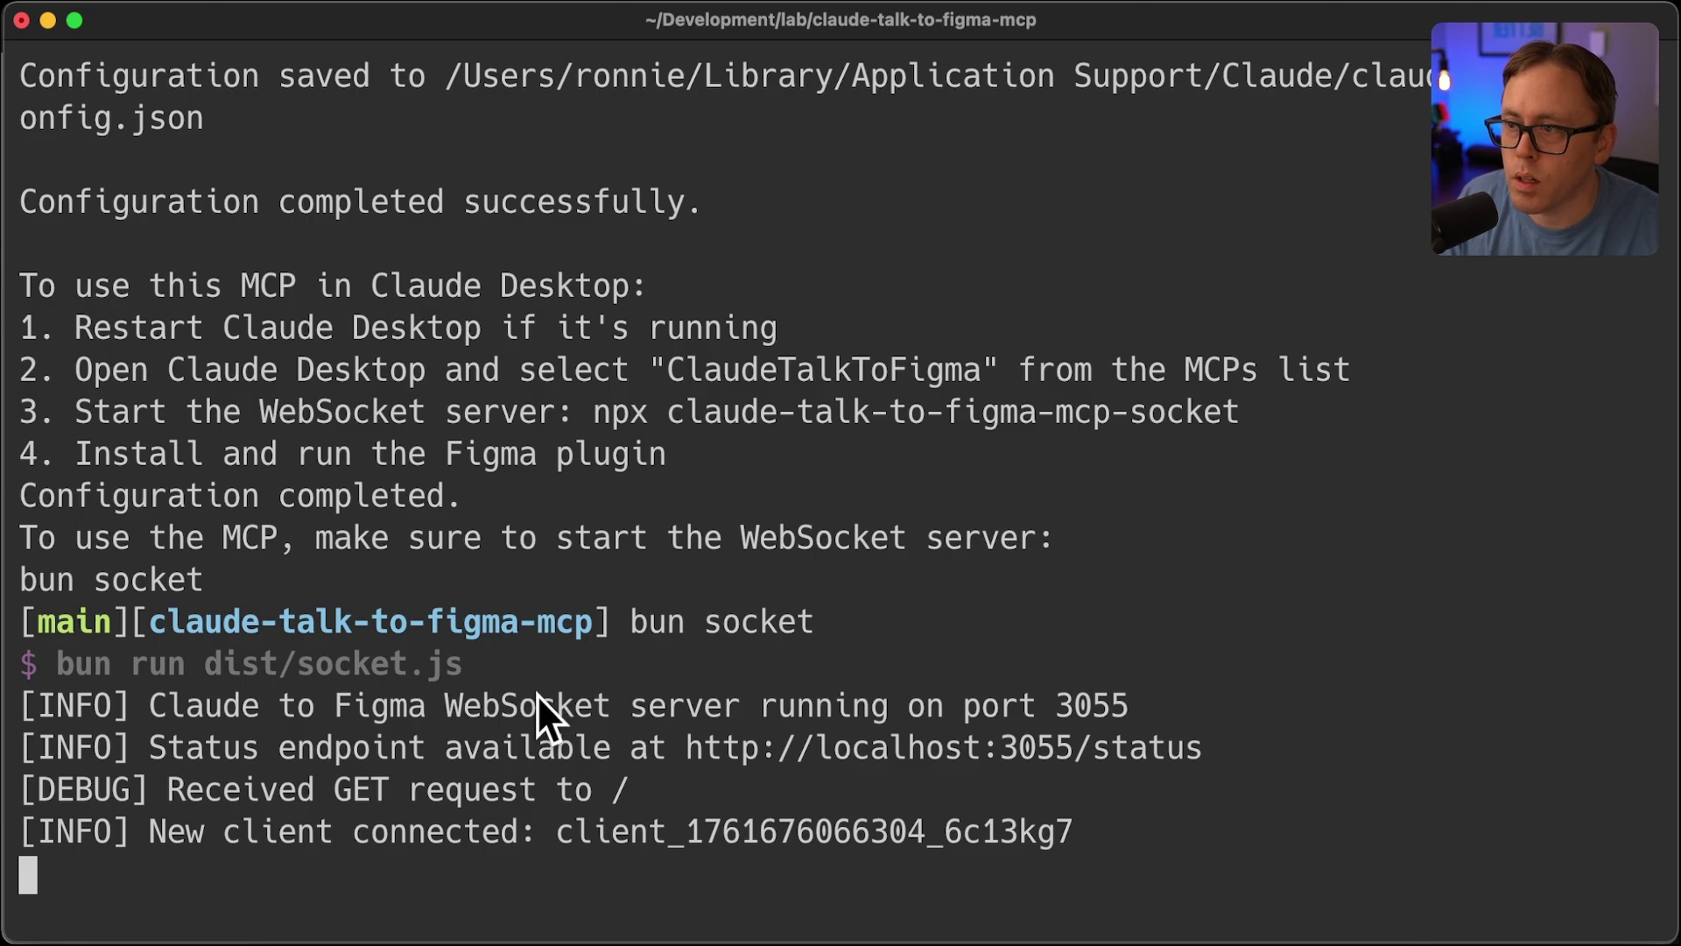
key(super+Tab)
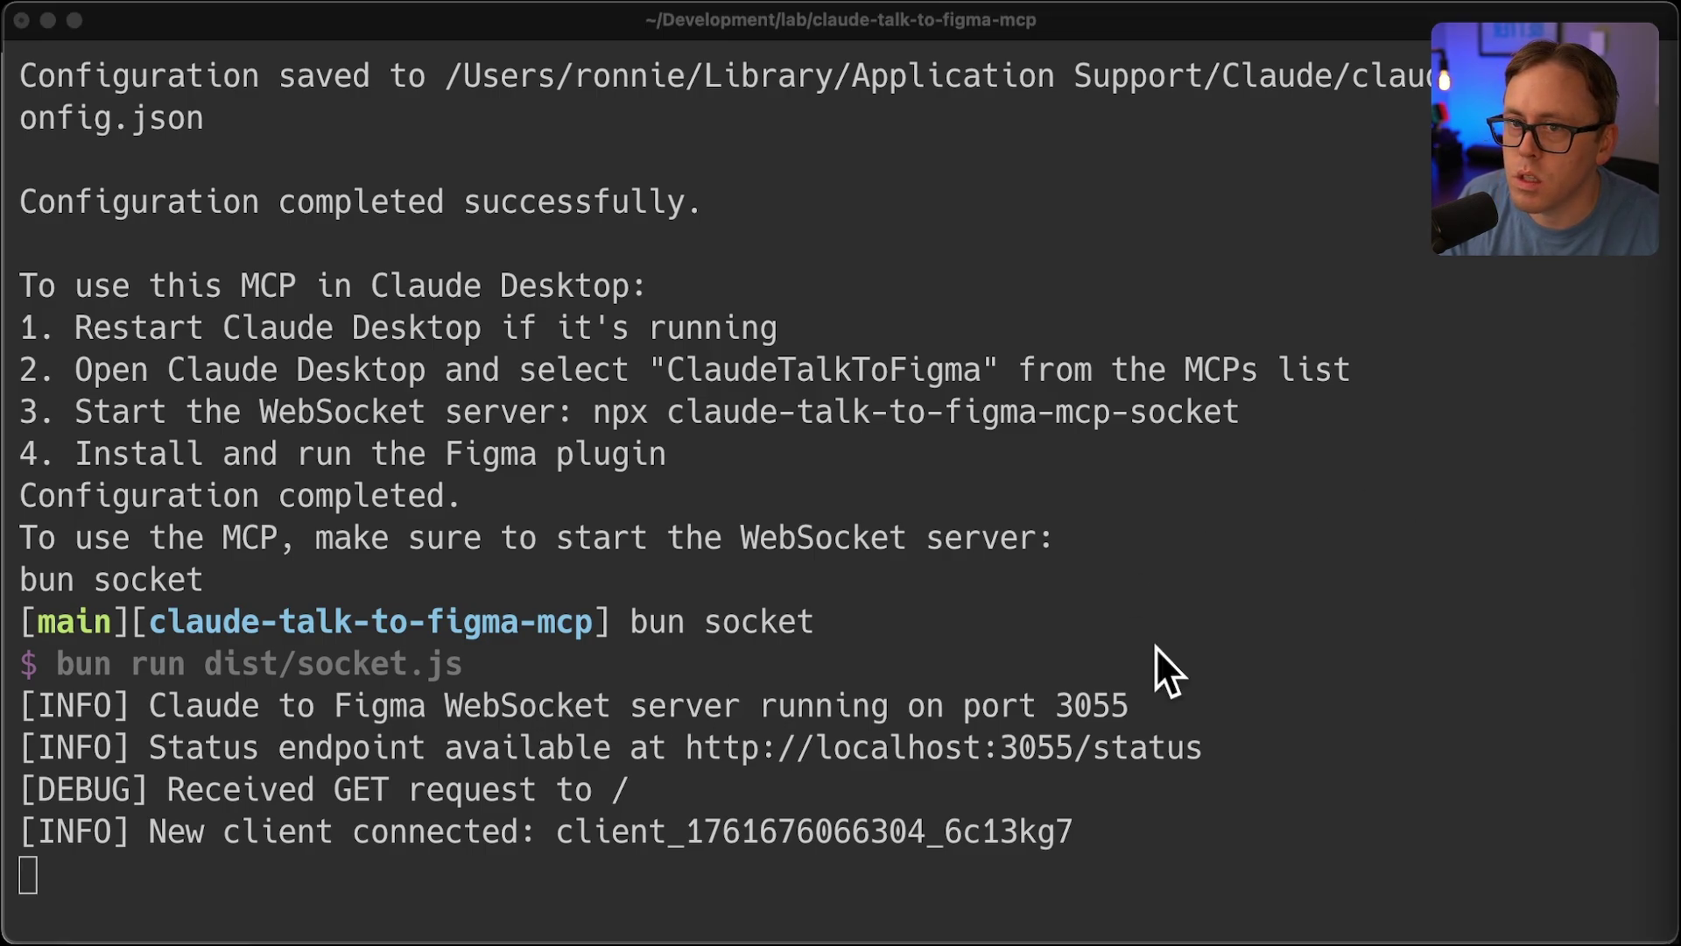
click(774, 623)
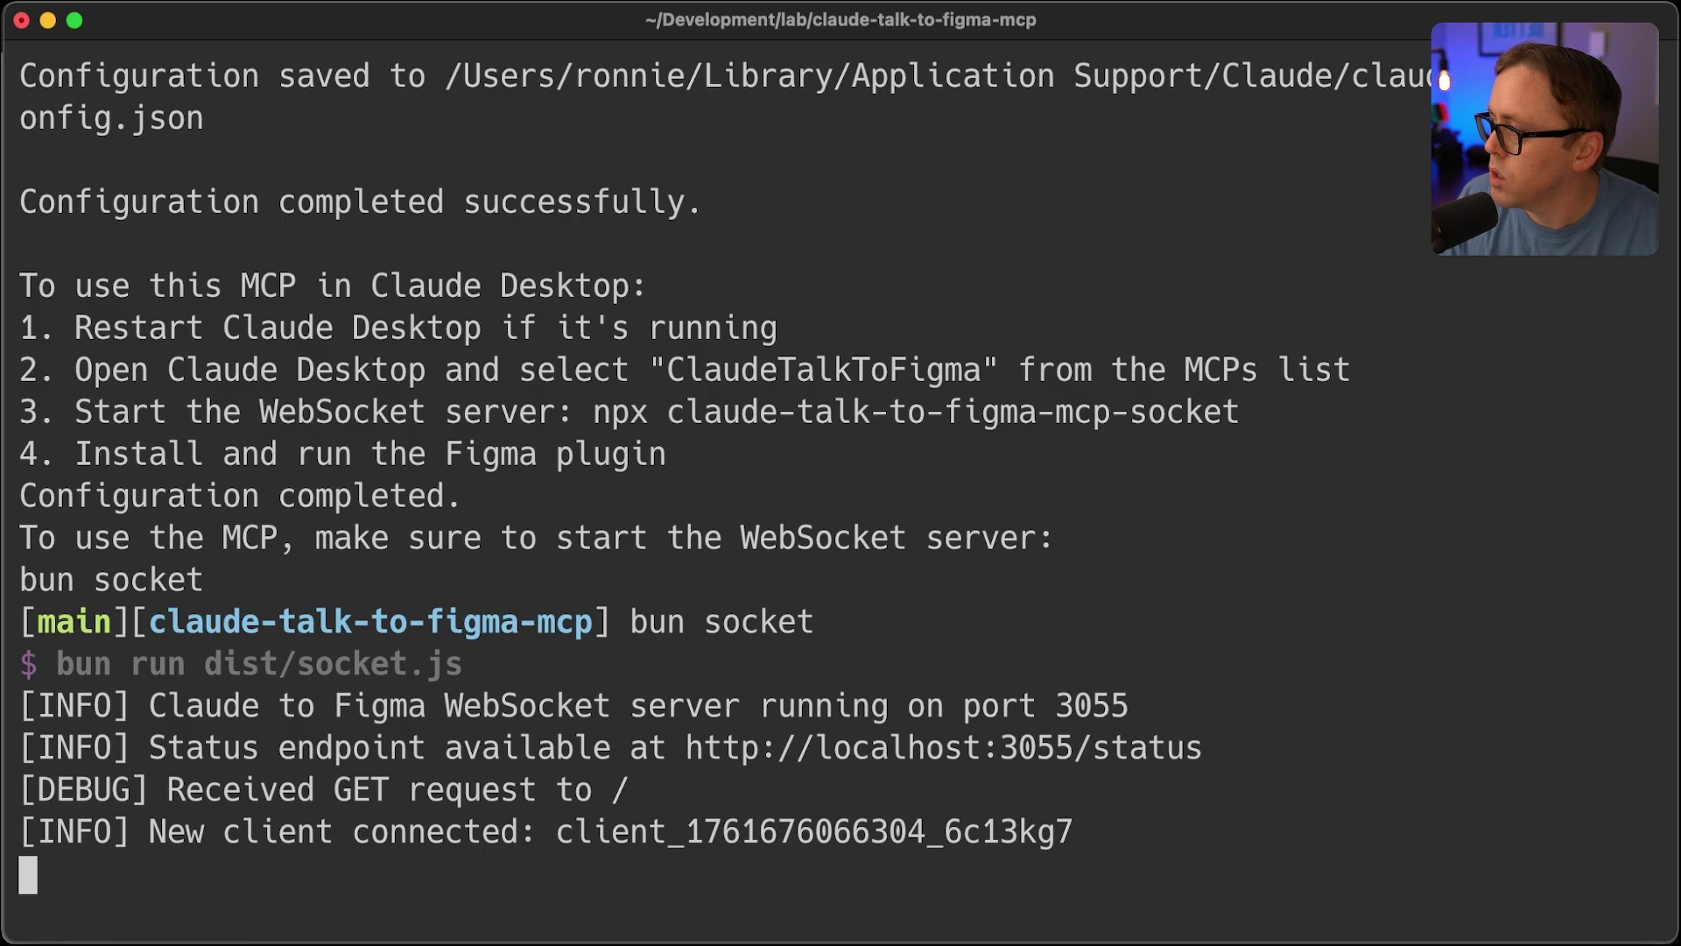
key(super+Tab)
Expand the claude-talk-to-figma-mcp.dxt folder in Downloads and select claude_mcp_plugin's manifest.json
drag(1401, 717, 756, 194)
click(565, 304)
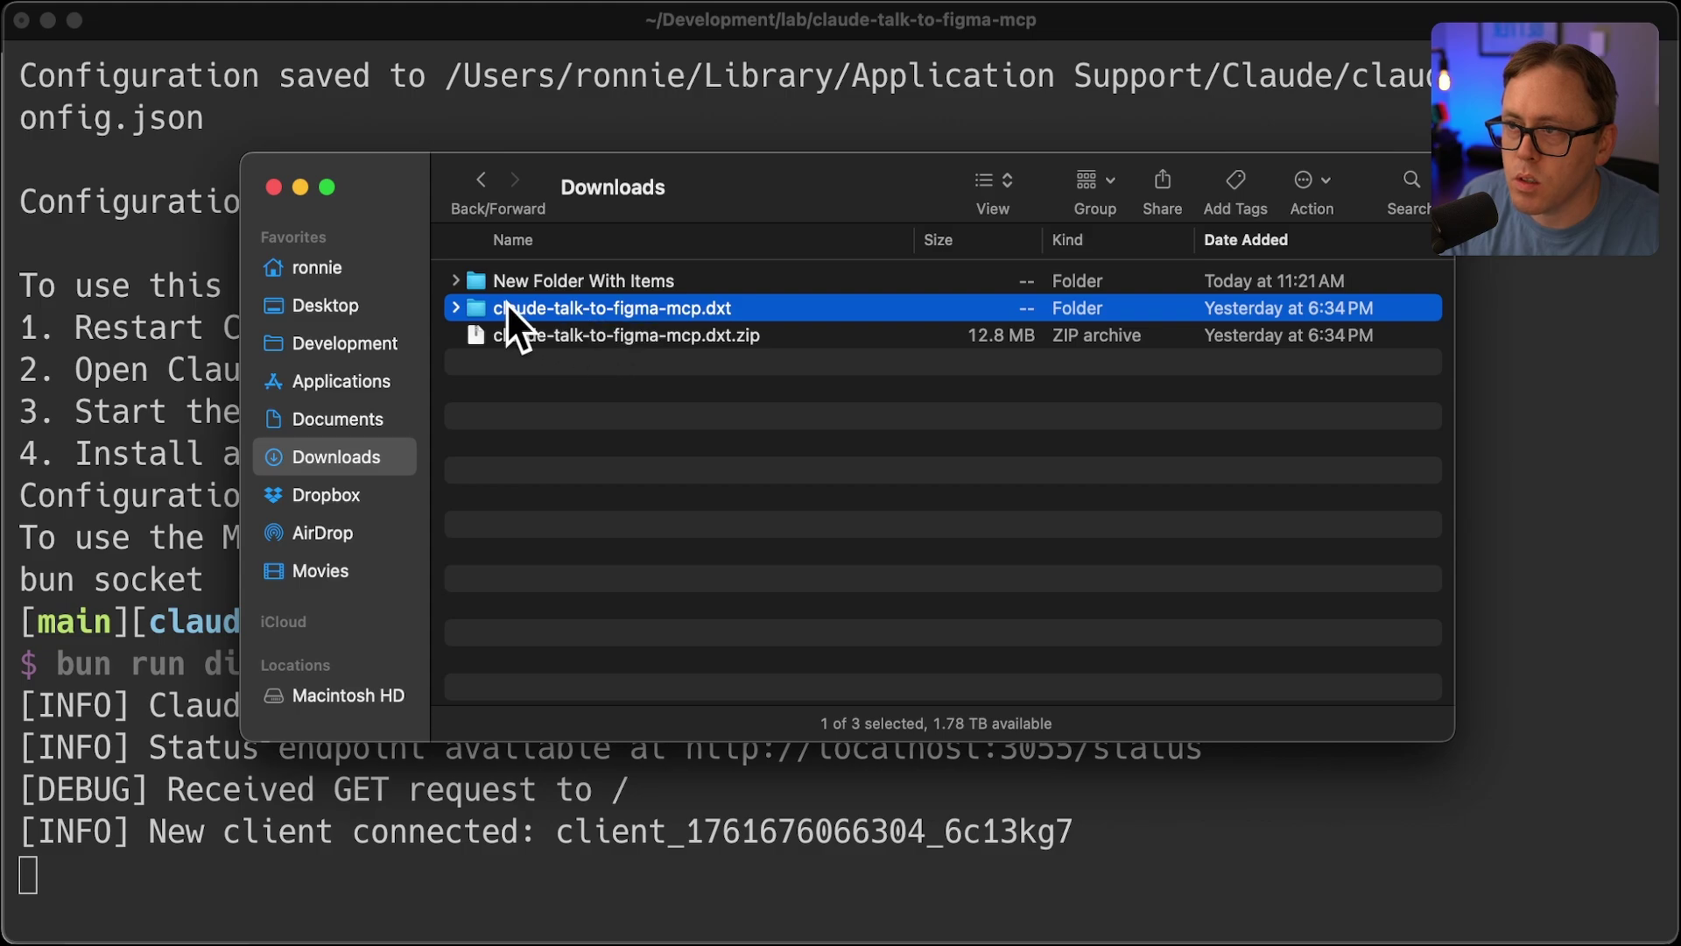
click(697, 333)
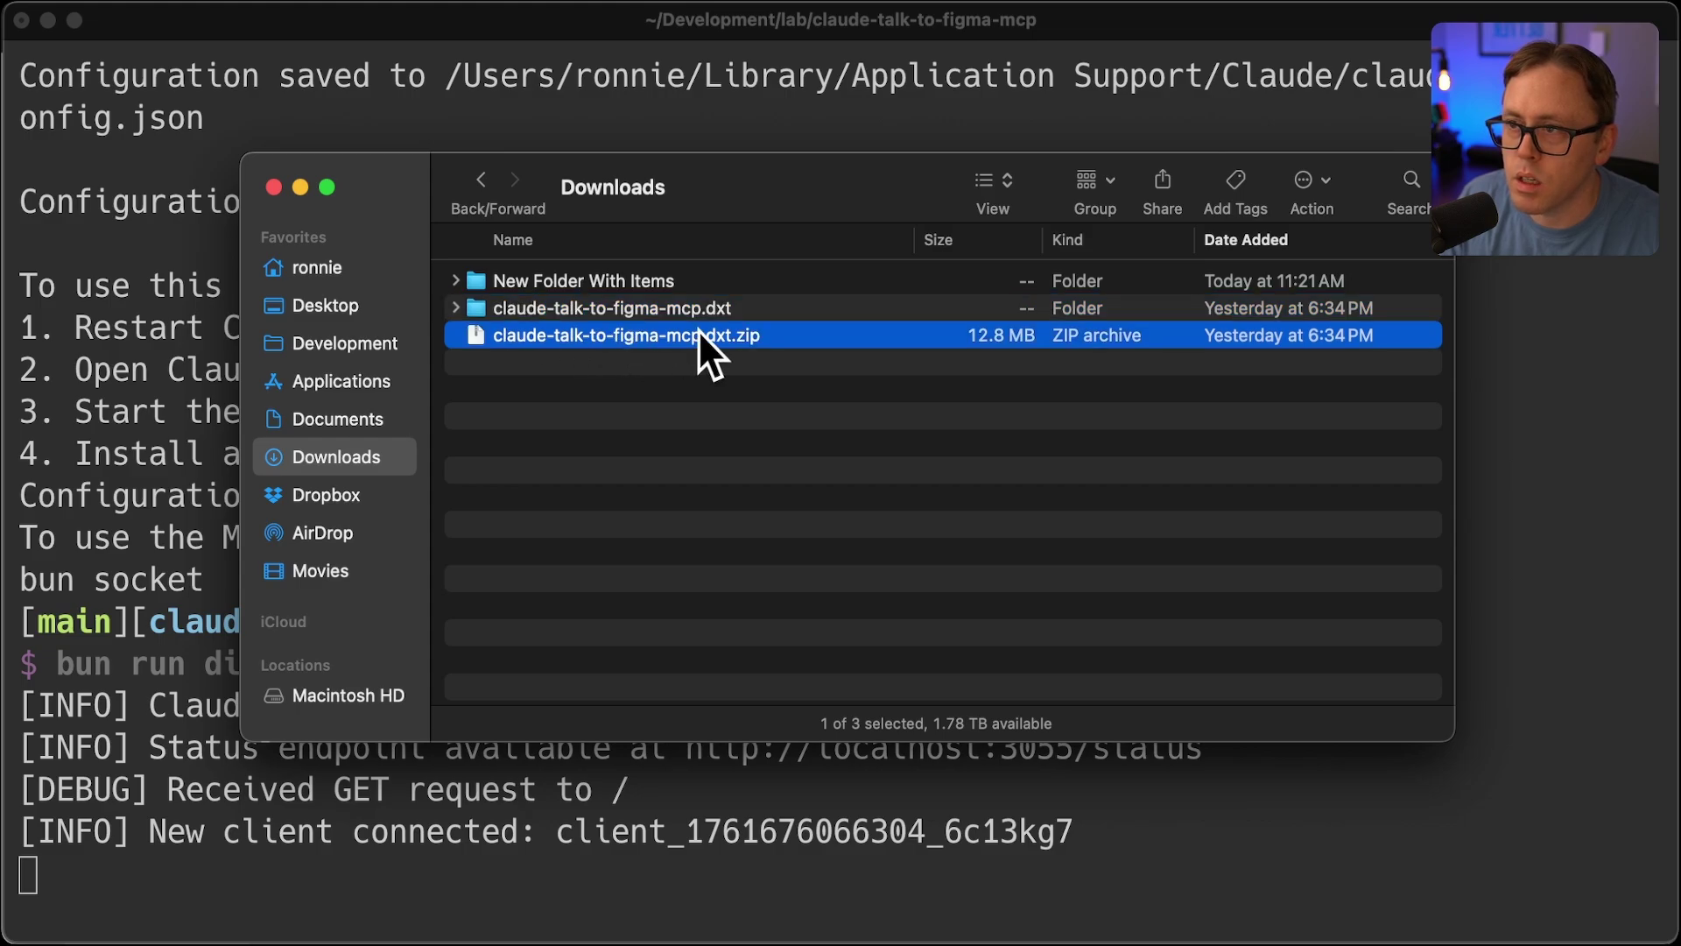
click(590, 311)
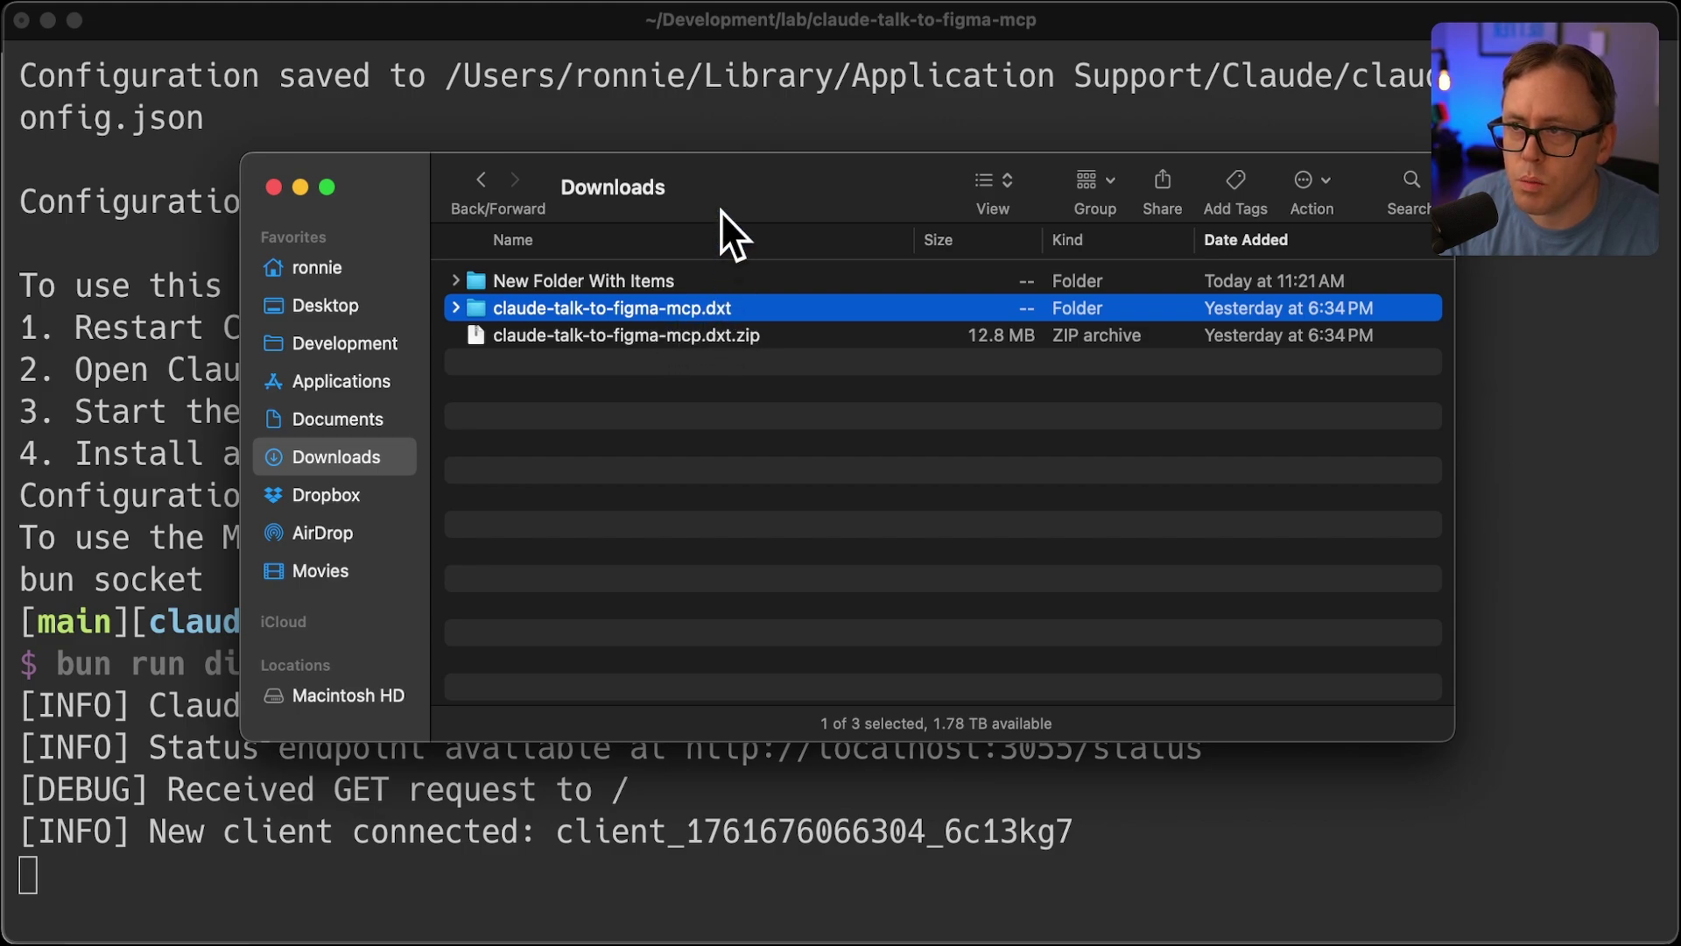
click(453, 308)
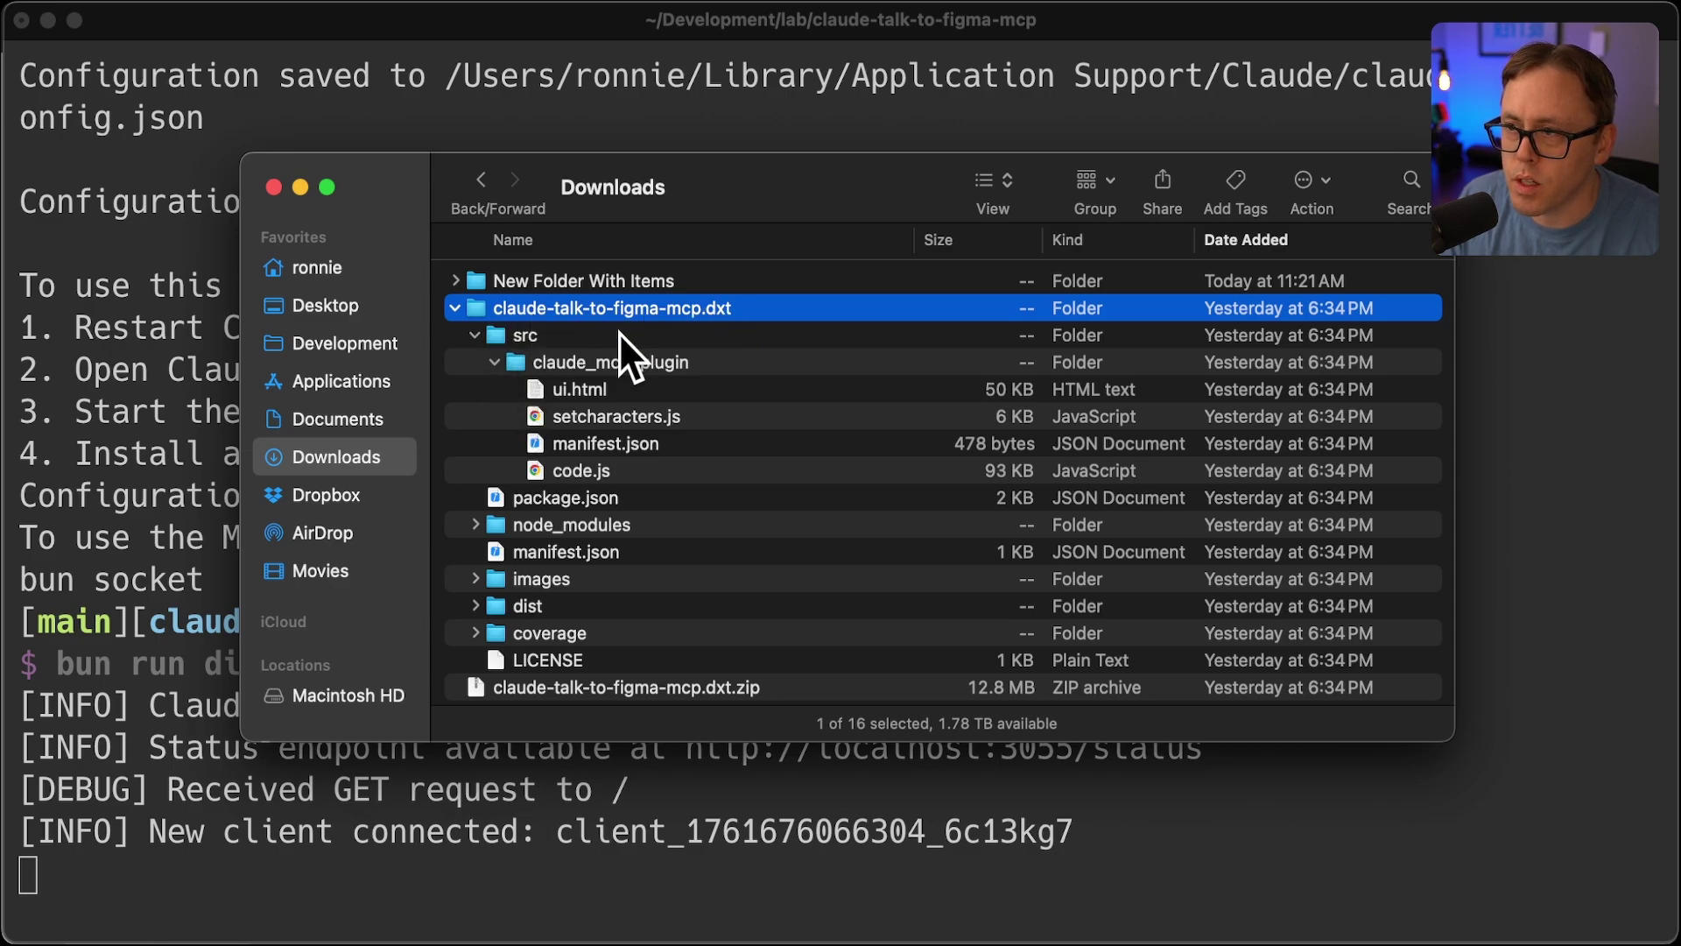
click(578, 443)
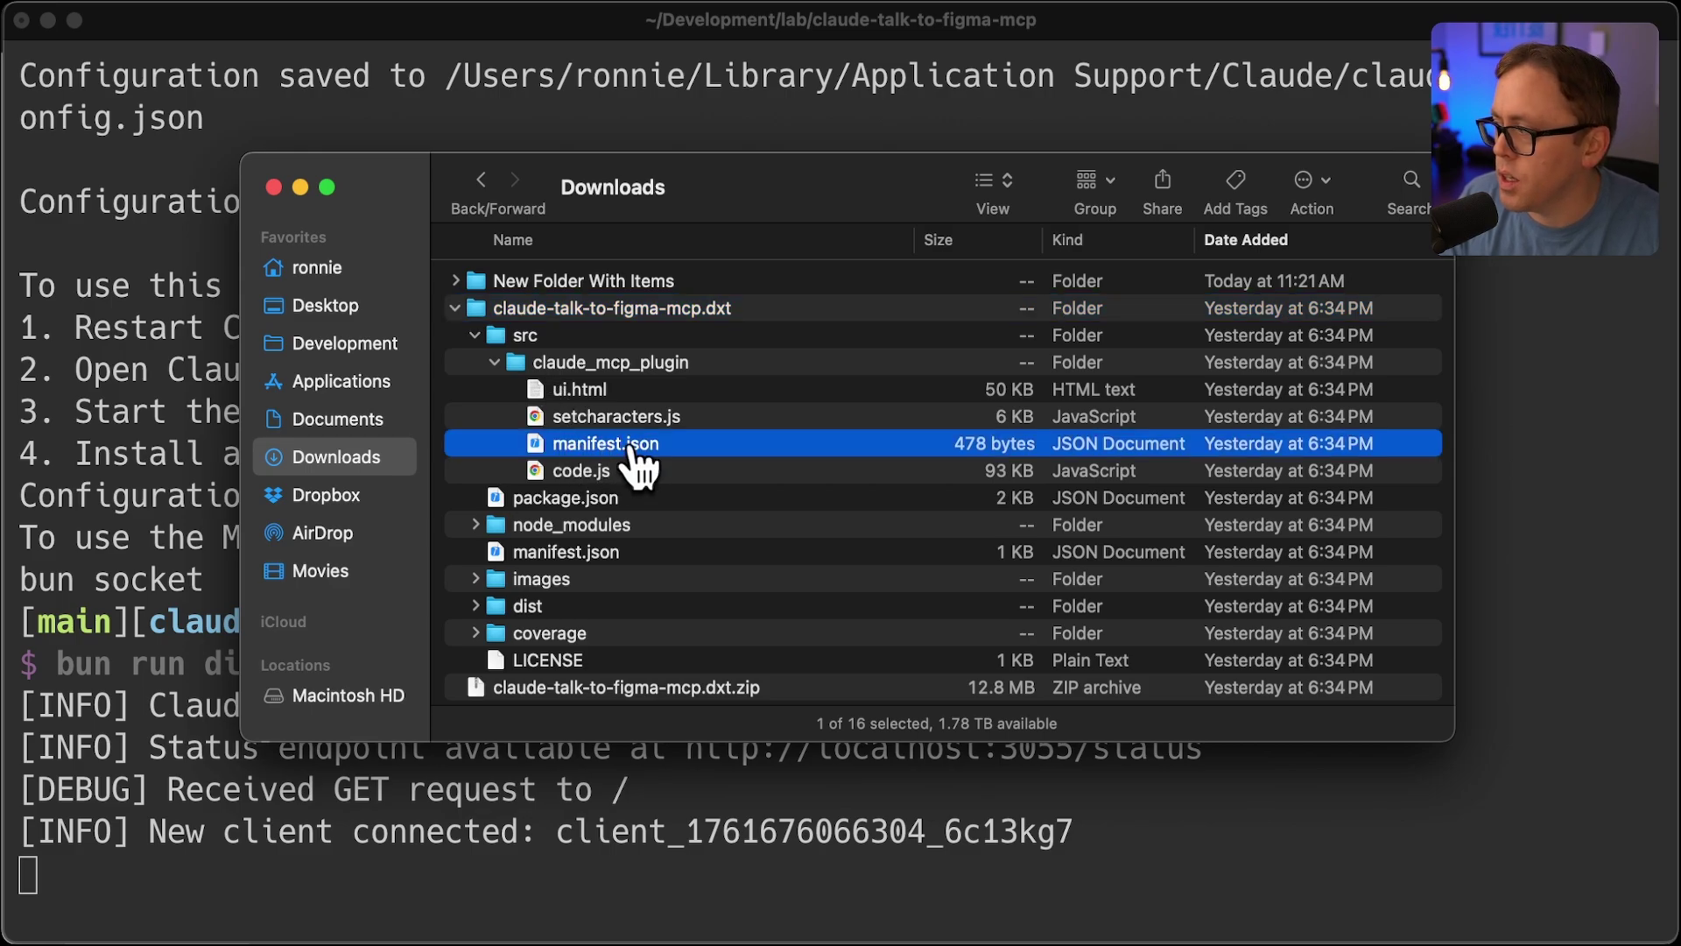
Import the Claude MCP Plugin via Plugins > Development from claude_mcp_plugin/manifest.json
key(super+Tab)
click(719, 2)
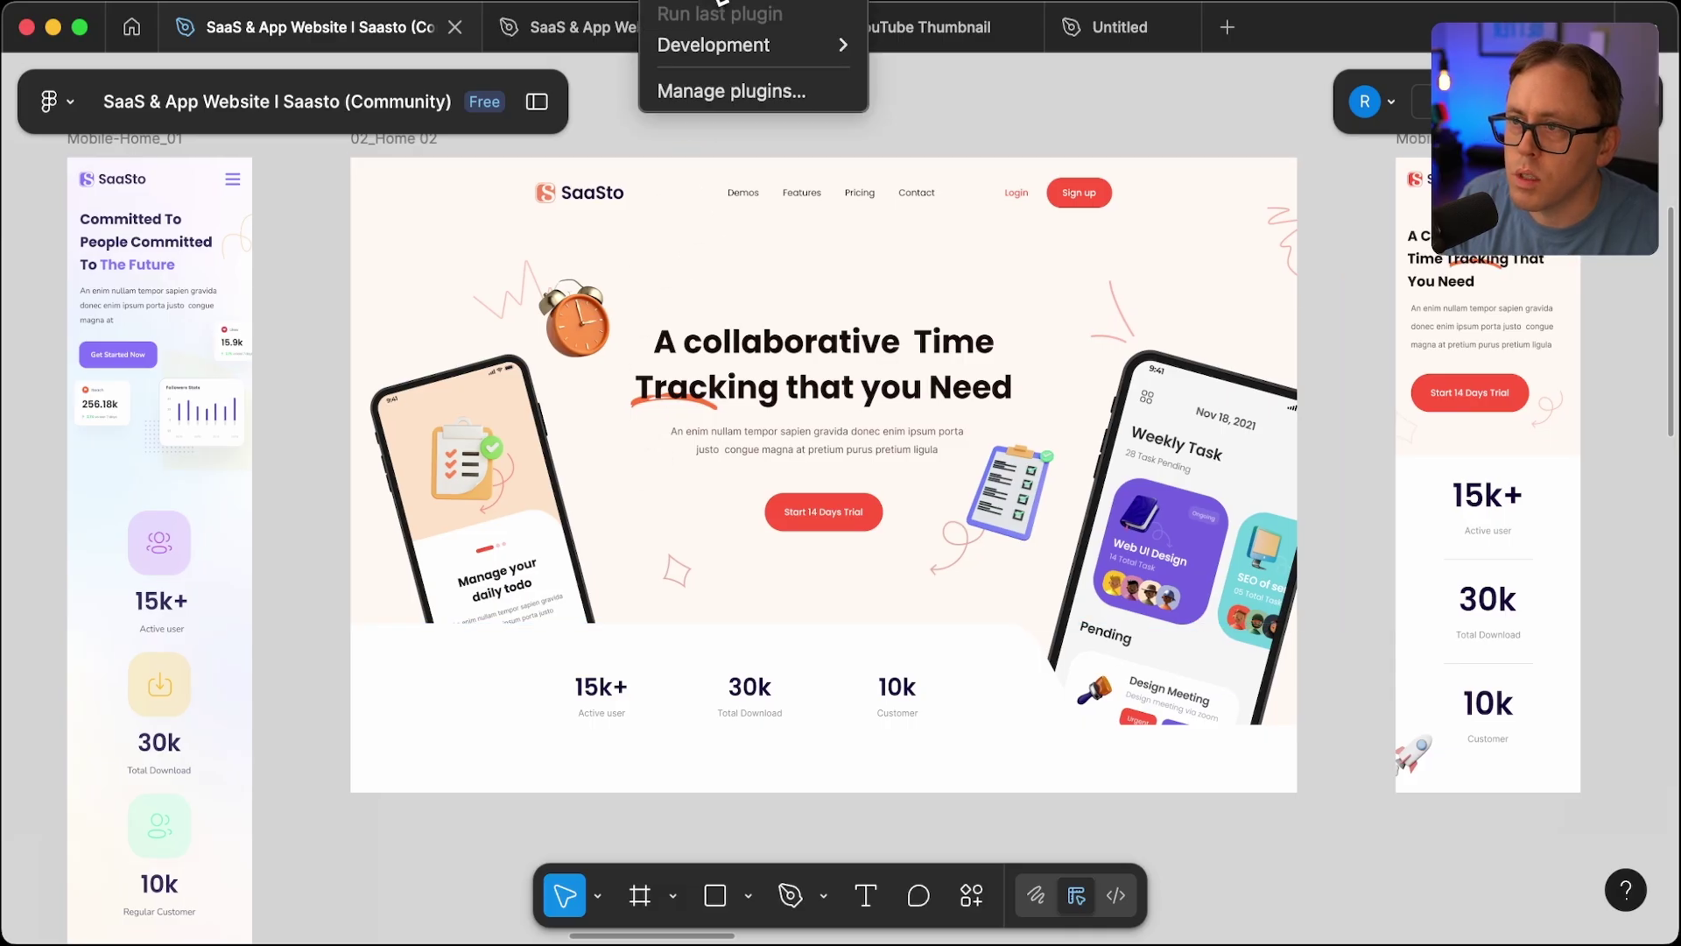
mouse_move(706, 42)
click(1020, 152)
scroll(623, 446, down, 3)
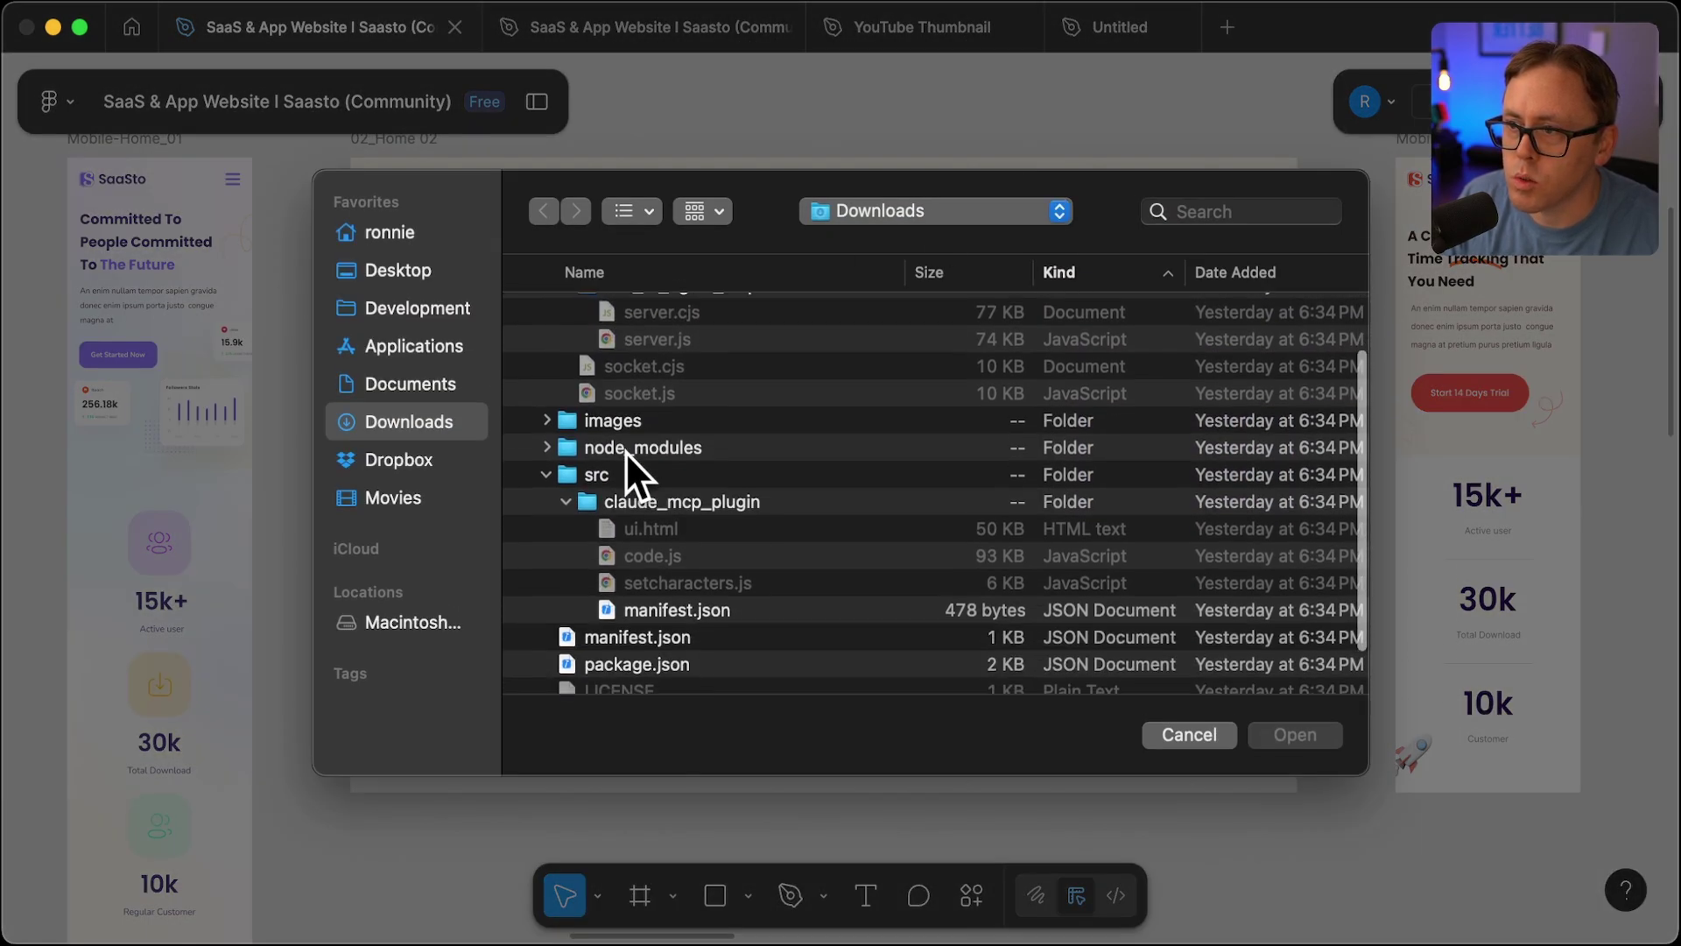
click(695, 599)
click(1294, 736)
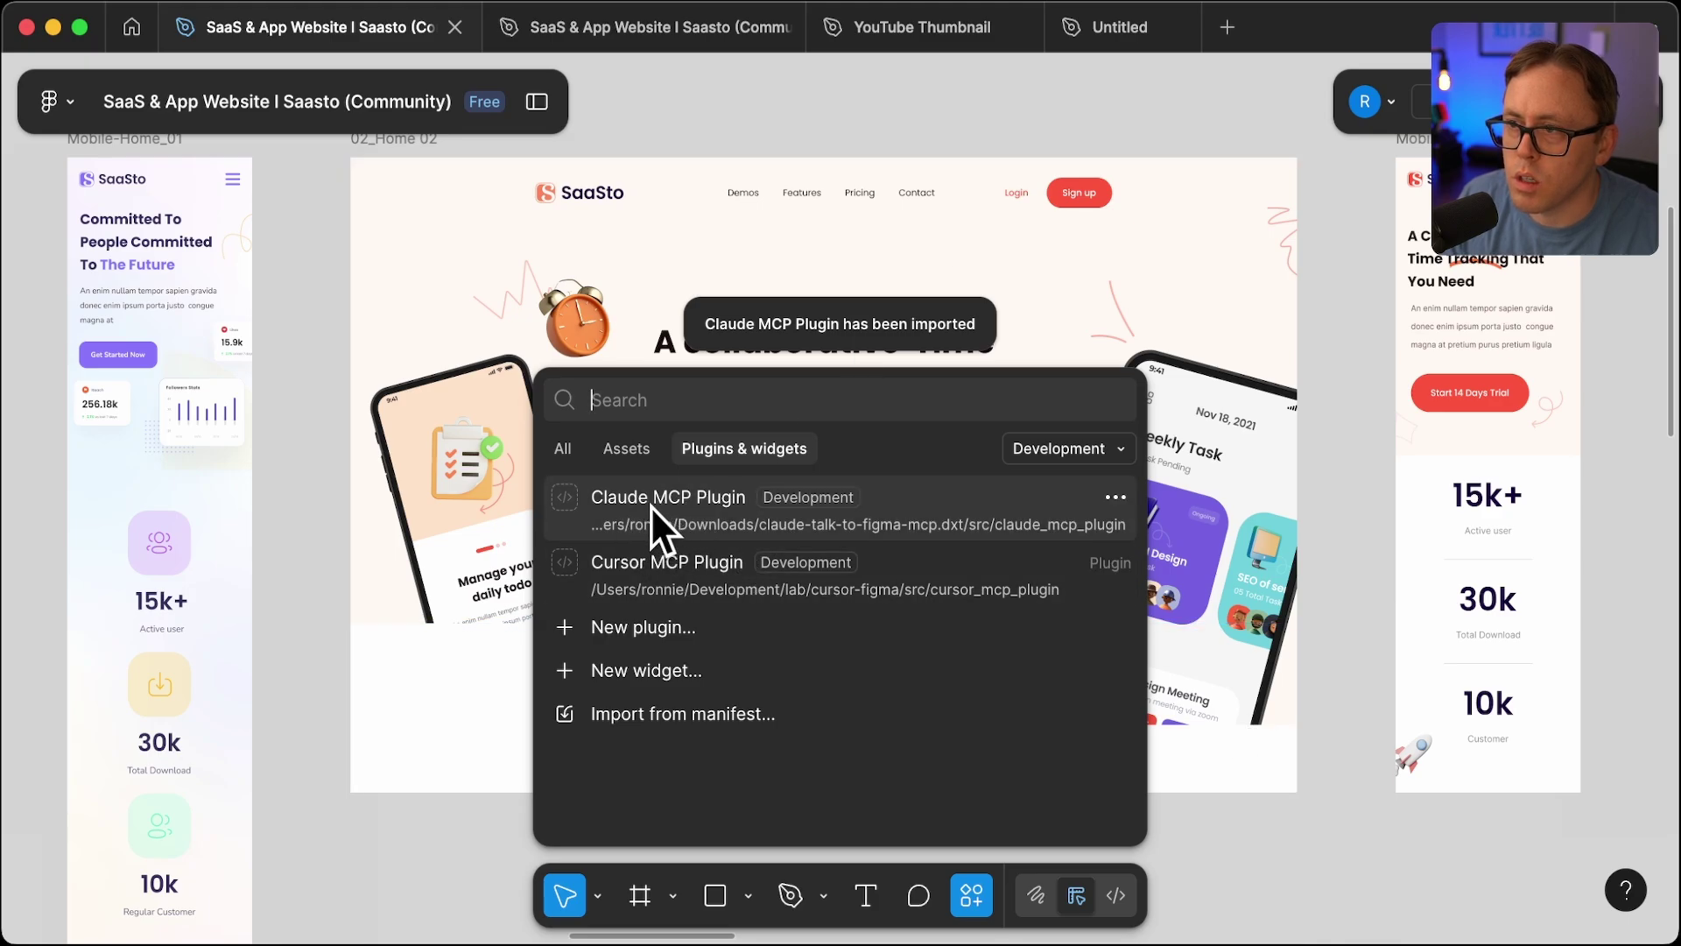
click(767, 137)
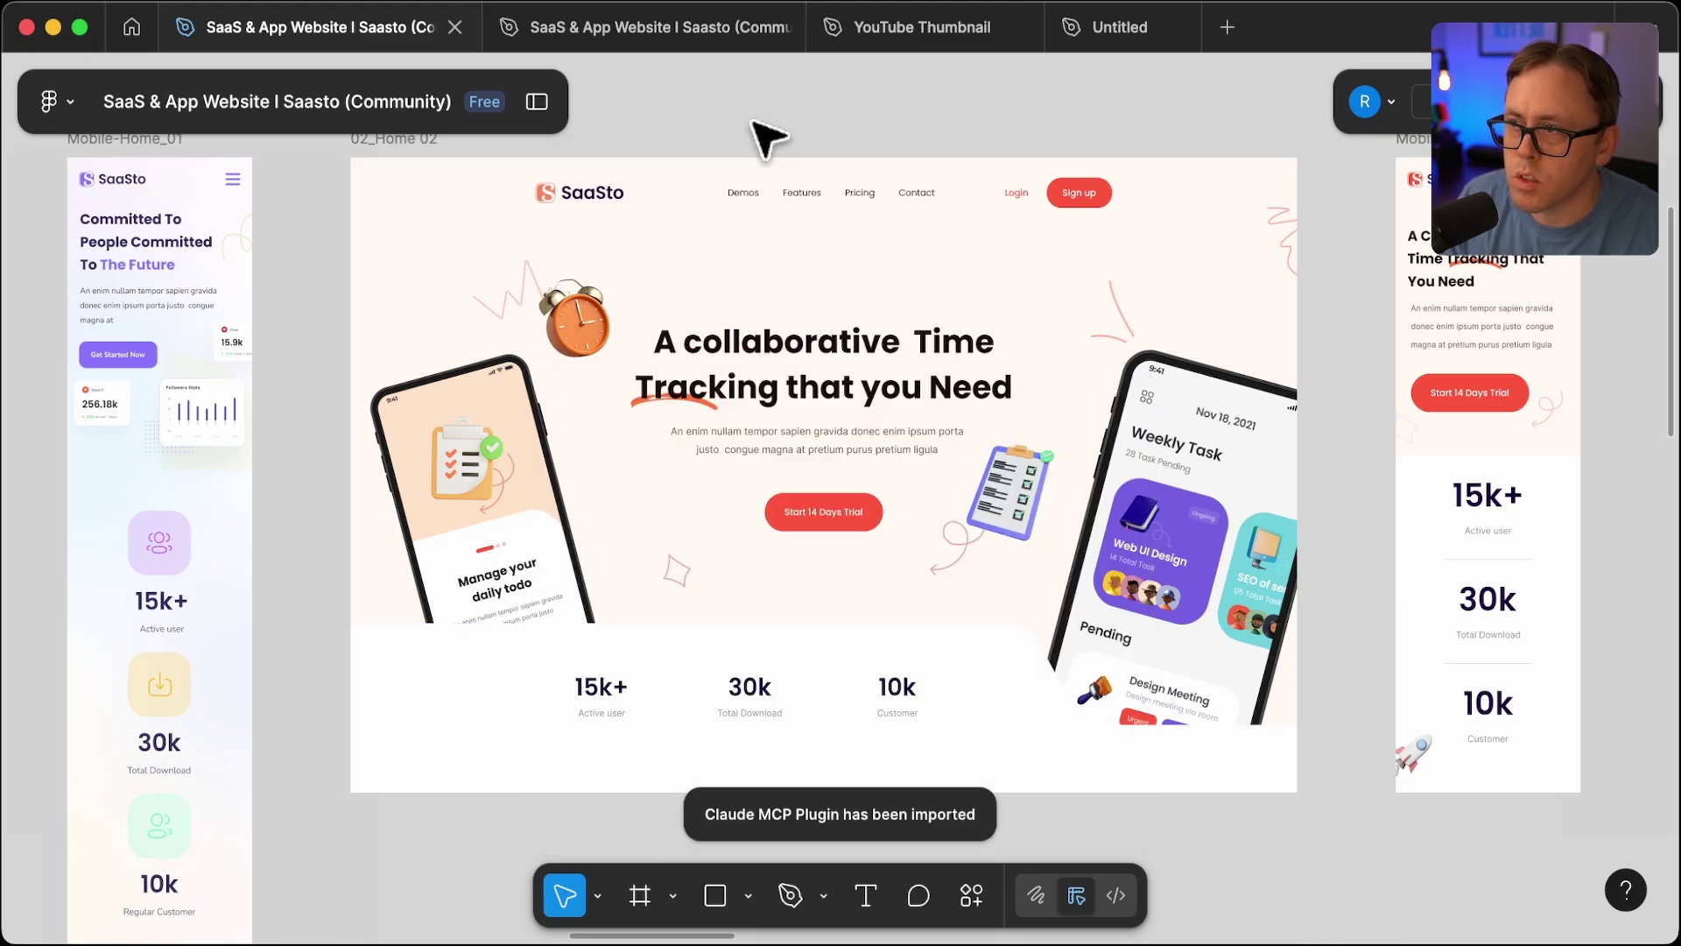
In Claude's Extensions advanced settings, choose Install Unpacked Extension
key(super+Tab)
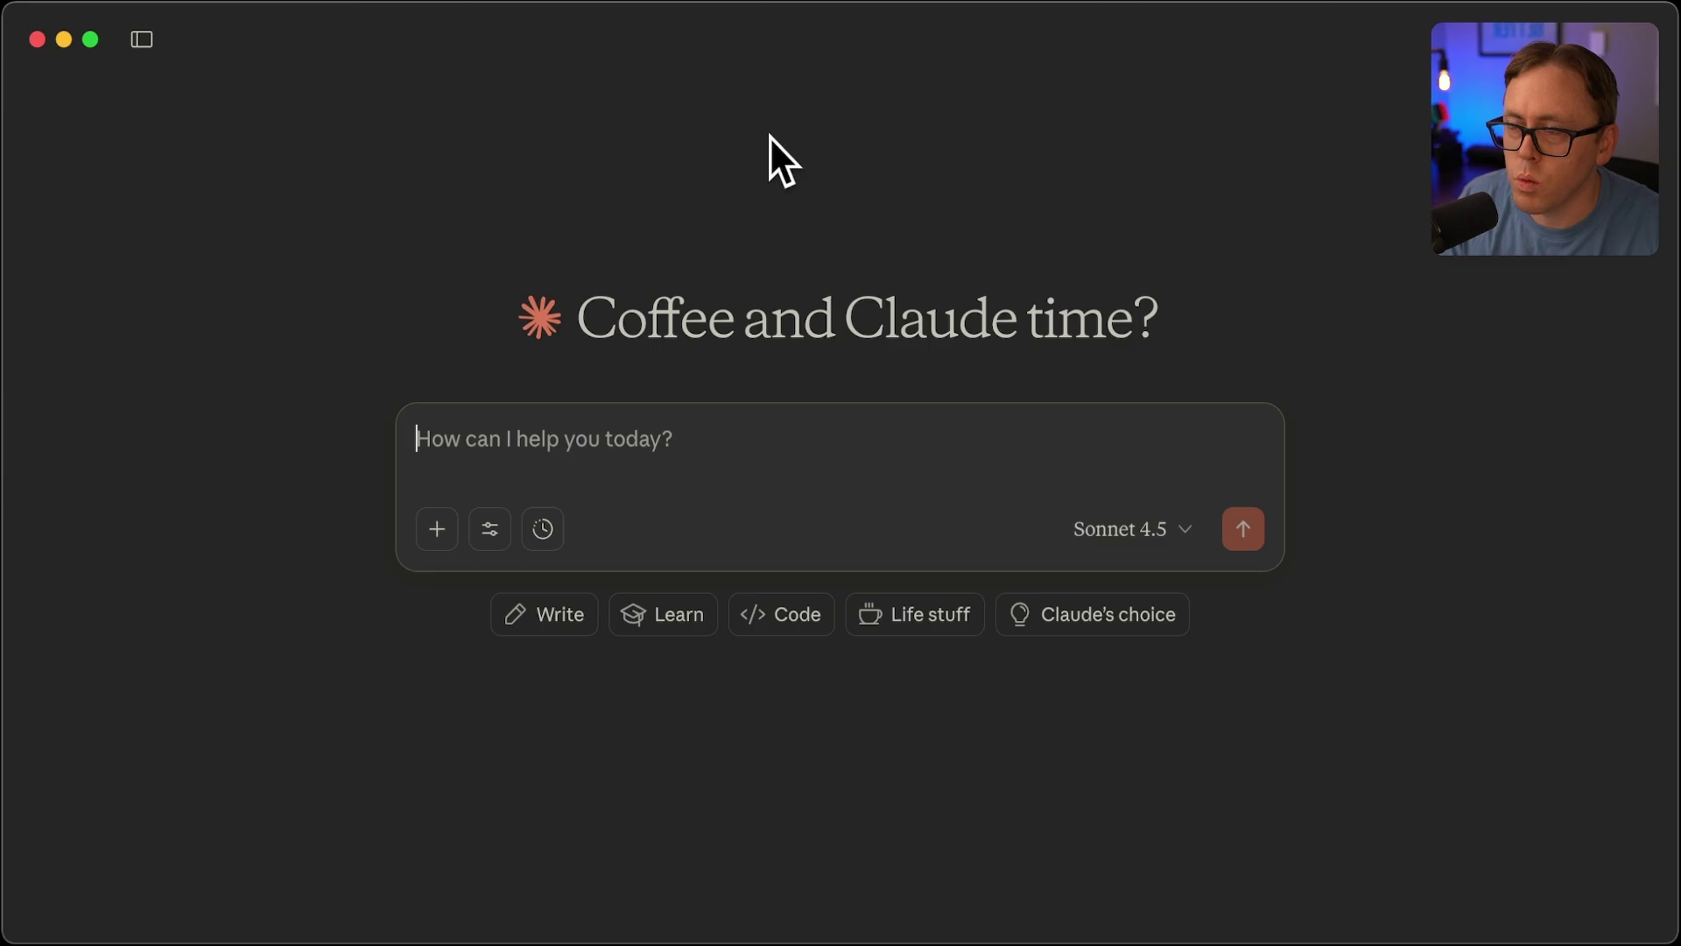
key(super+comma)
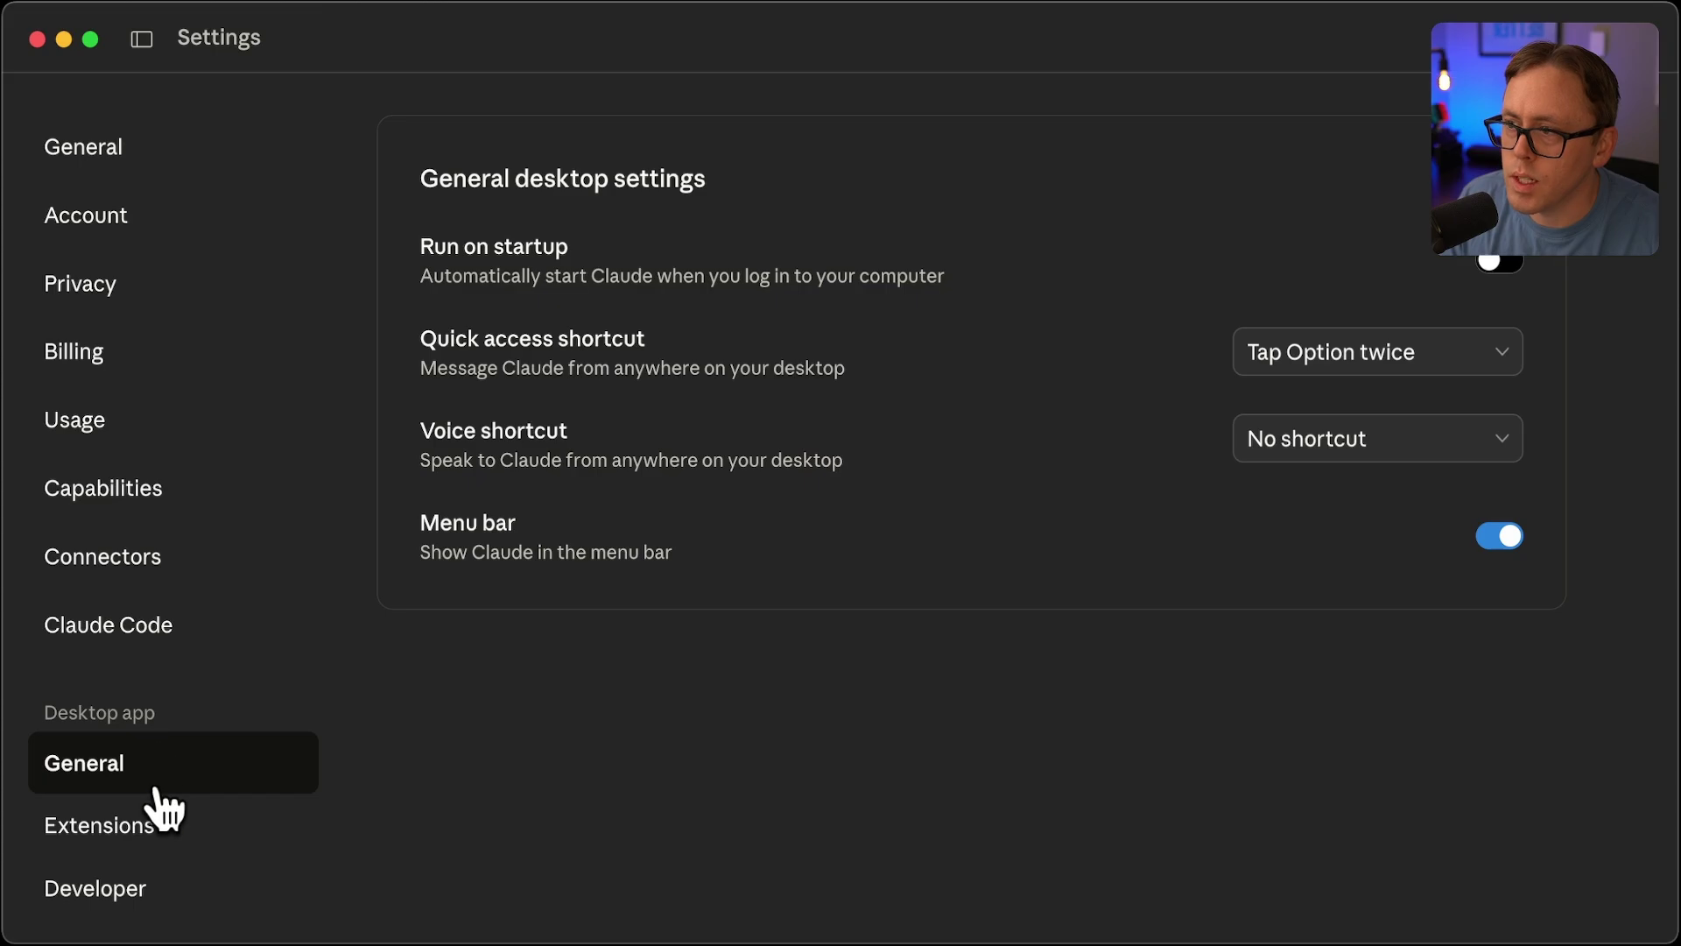
click(154, 828)
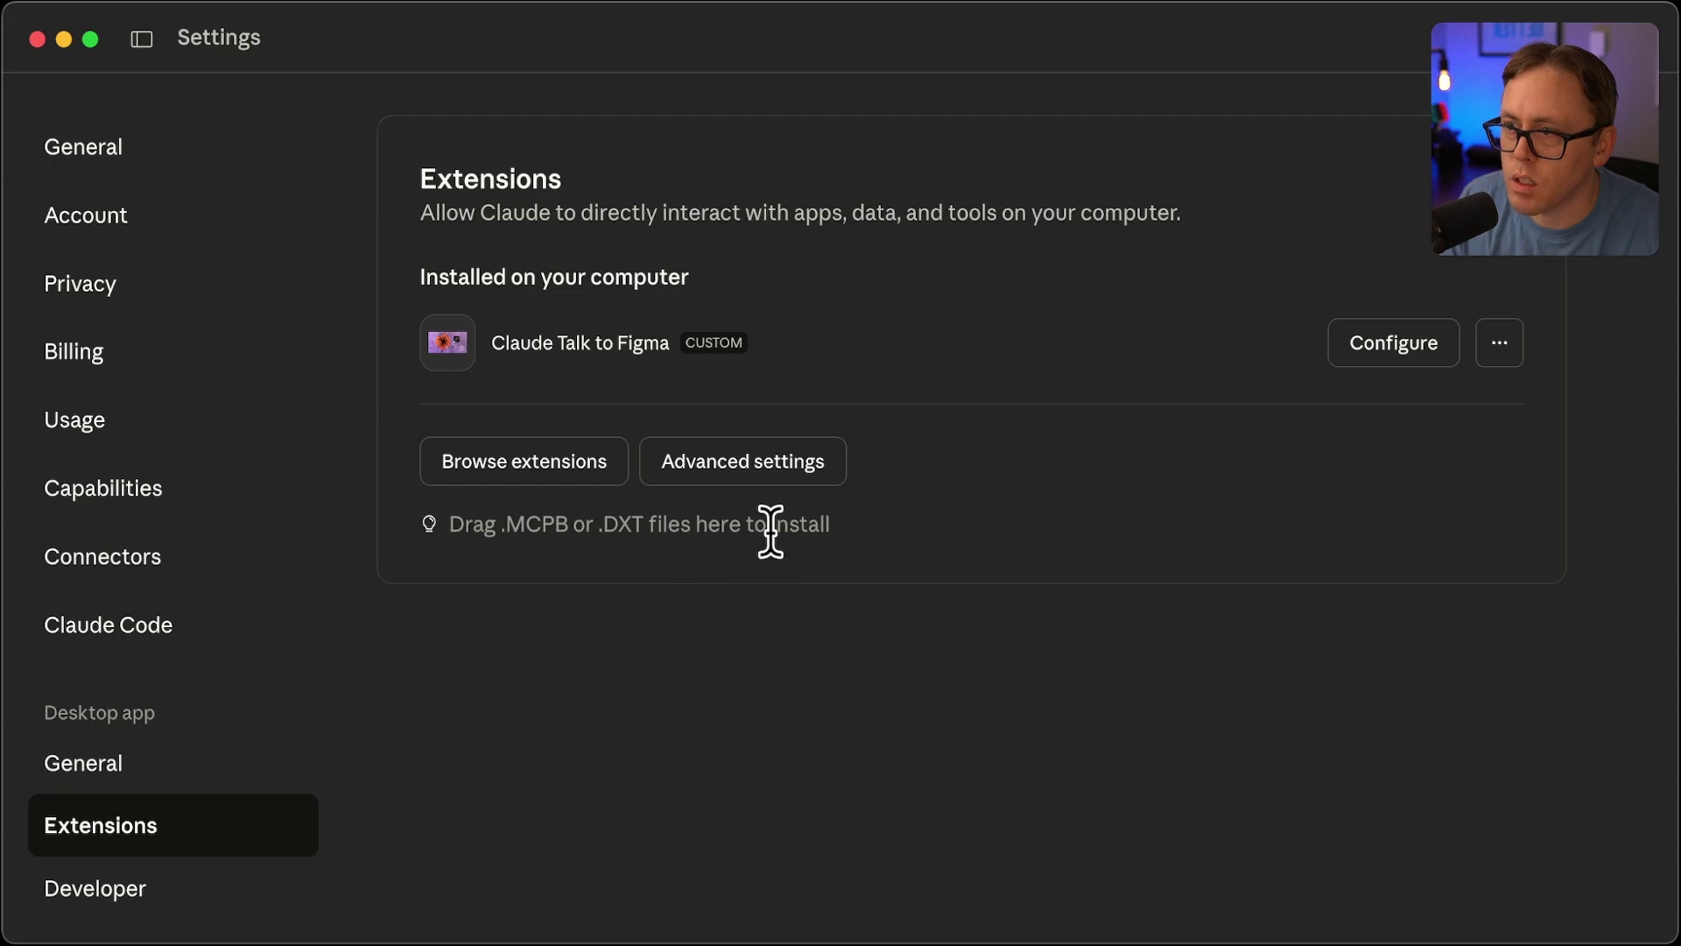
click(751, 473)
scroll(788, 526, down, 3)
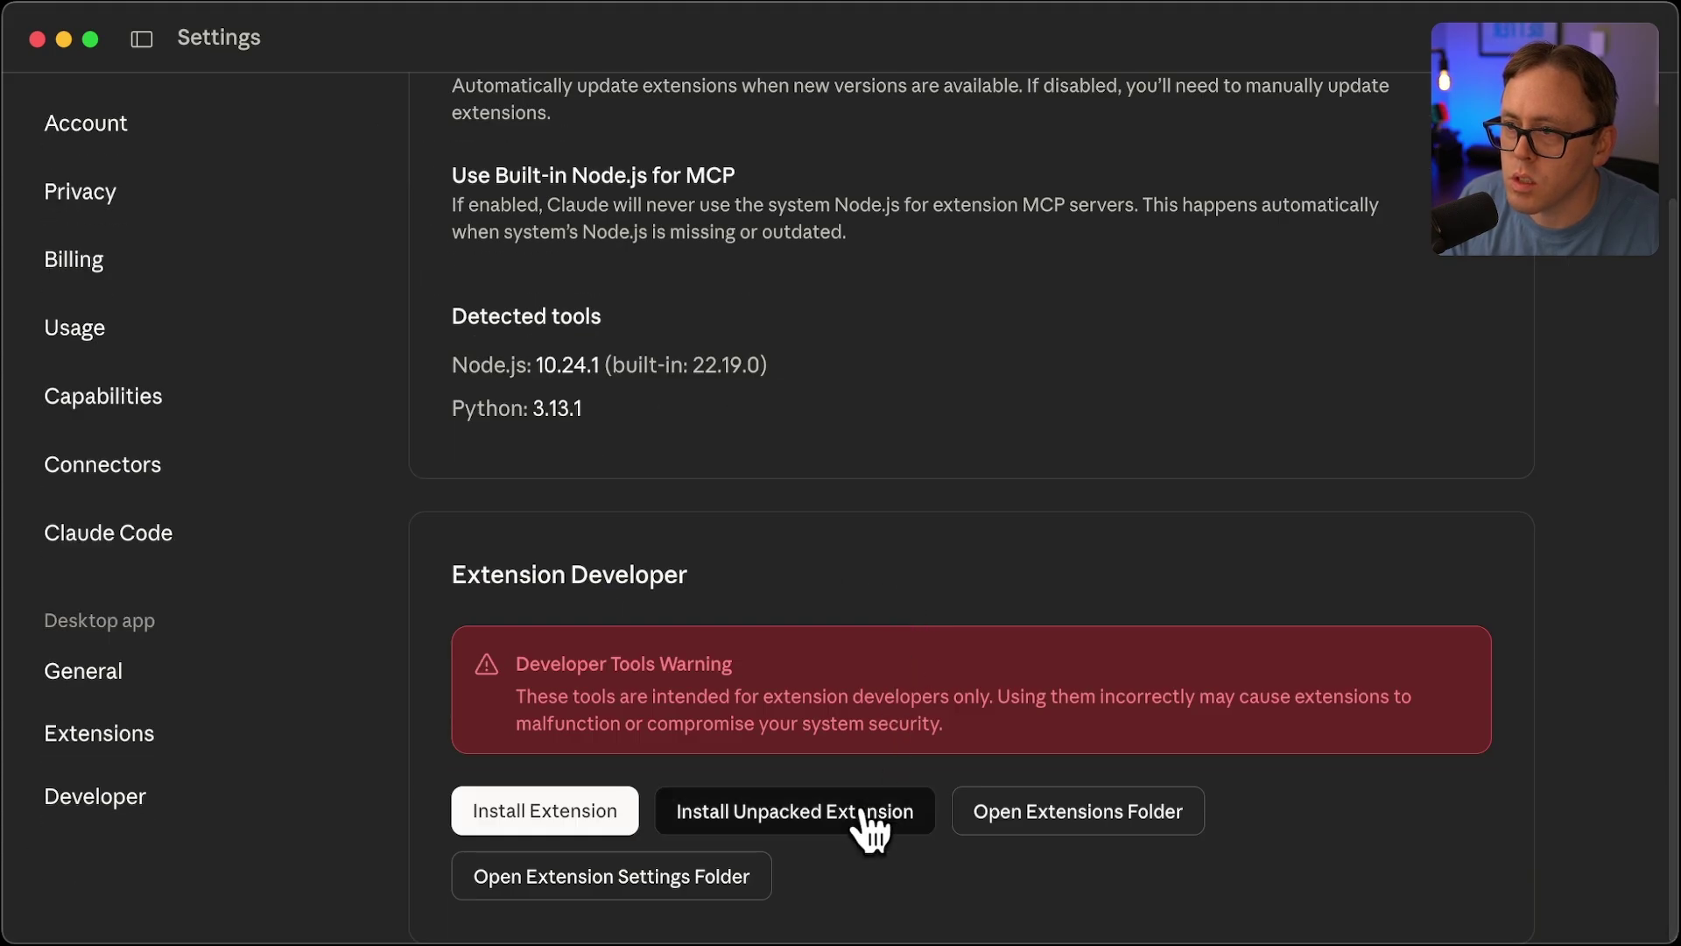
click(791, 828)
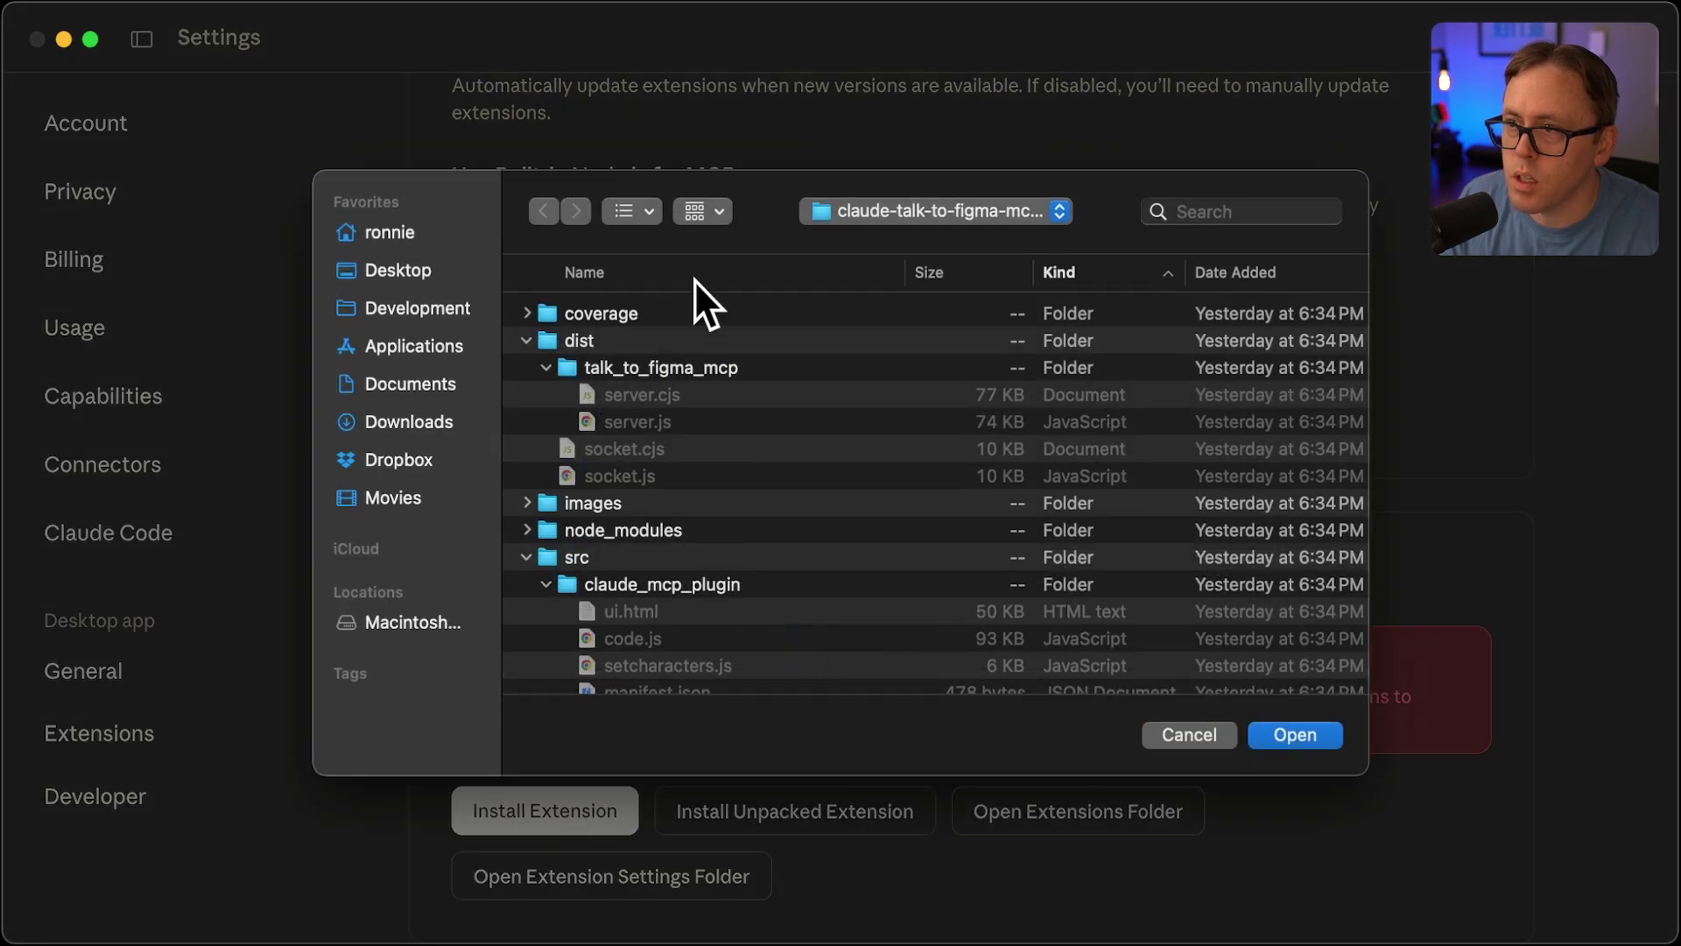
Install Claude Talk to Figma from the claude-talk-to-figma-mcp.dxt folder
click(949, 210)
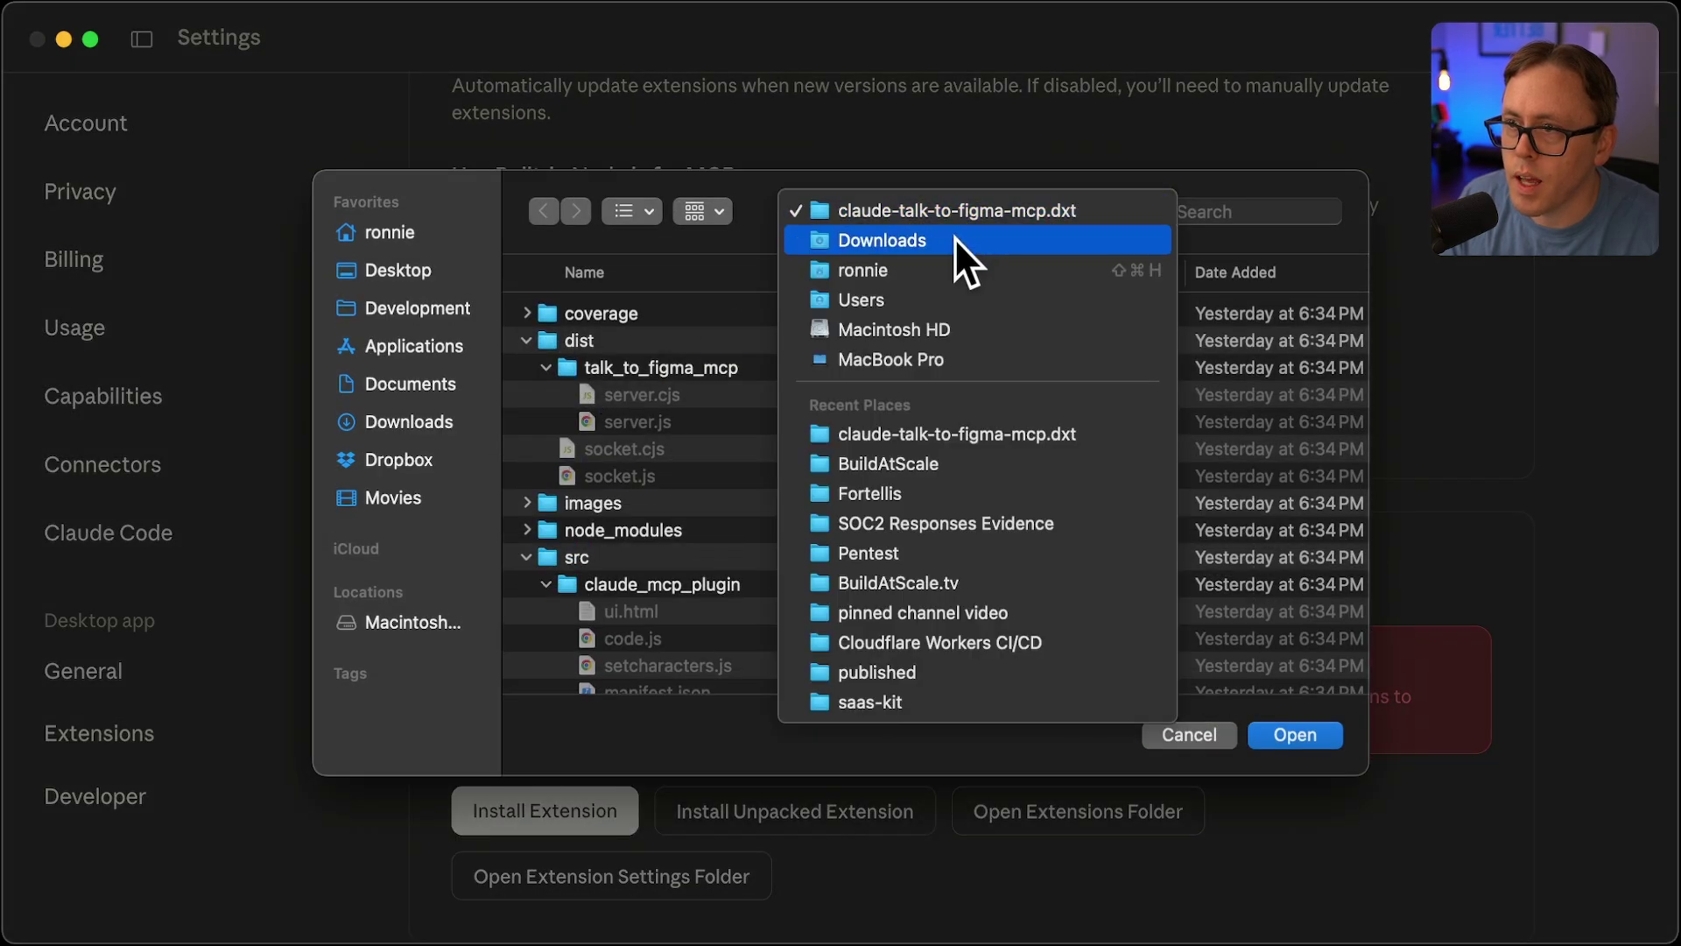
click(1051, 210)
click(1283, 739)
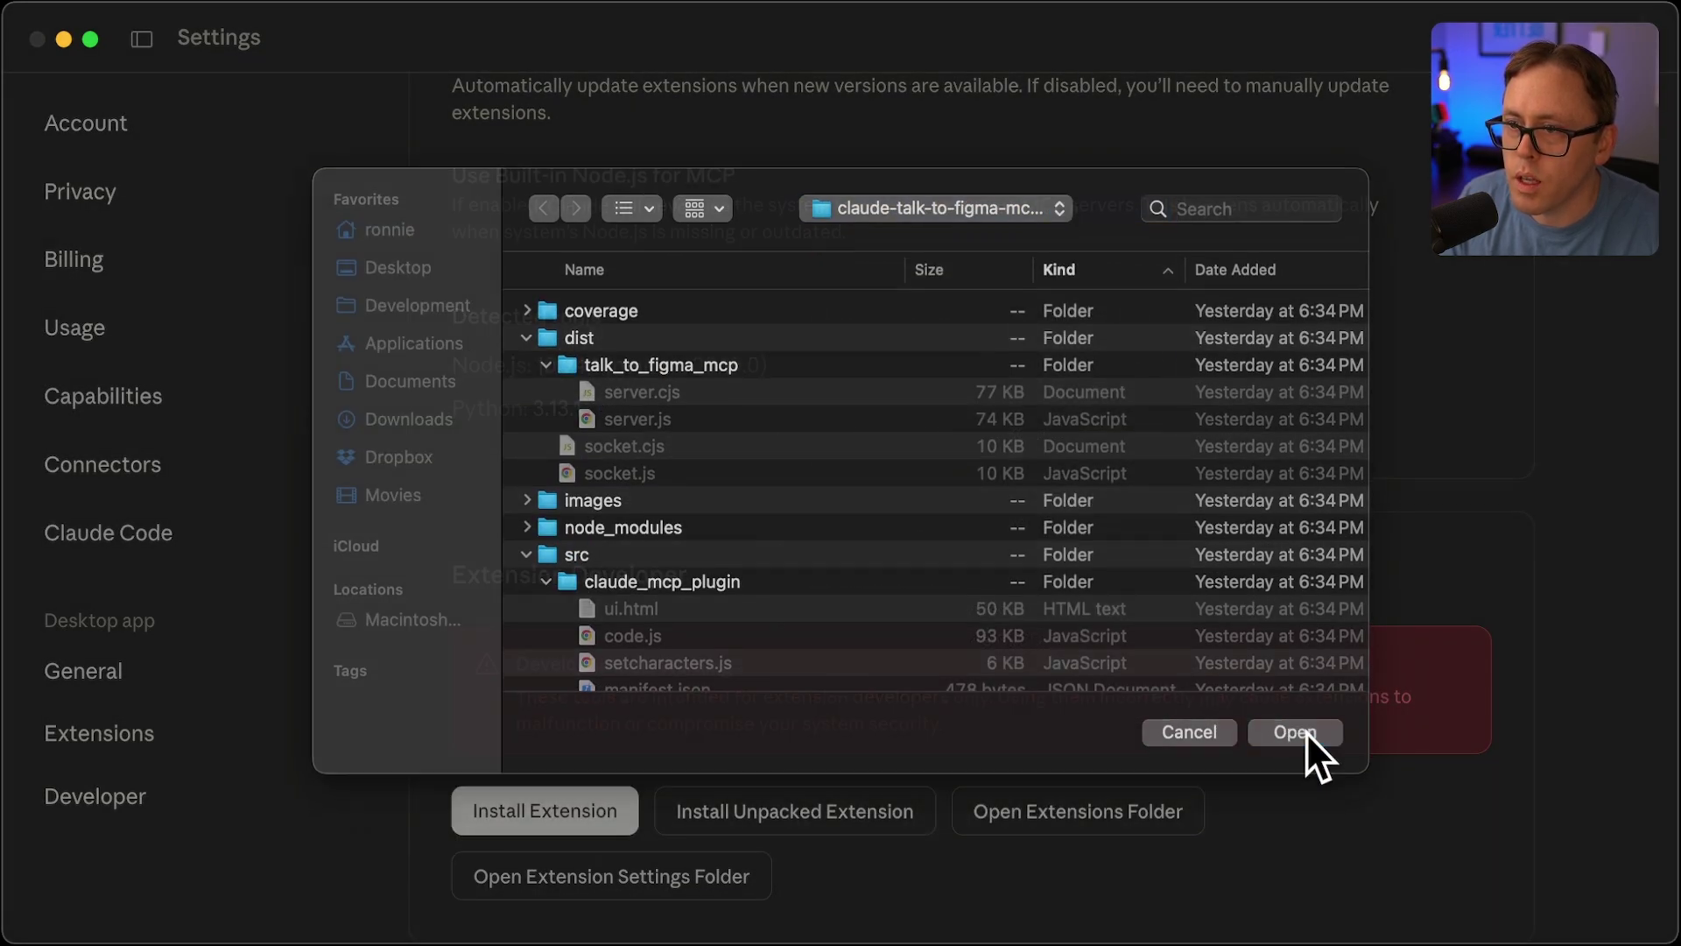
click(951, 616)
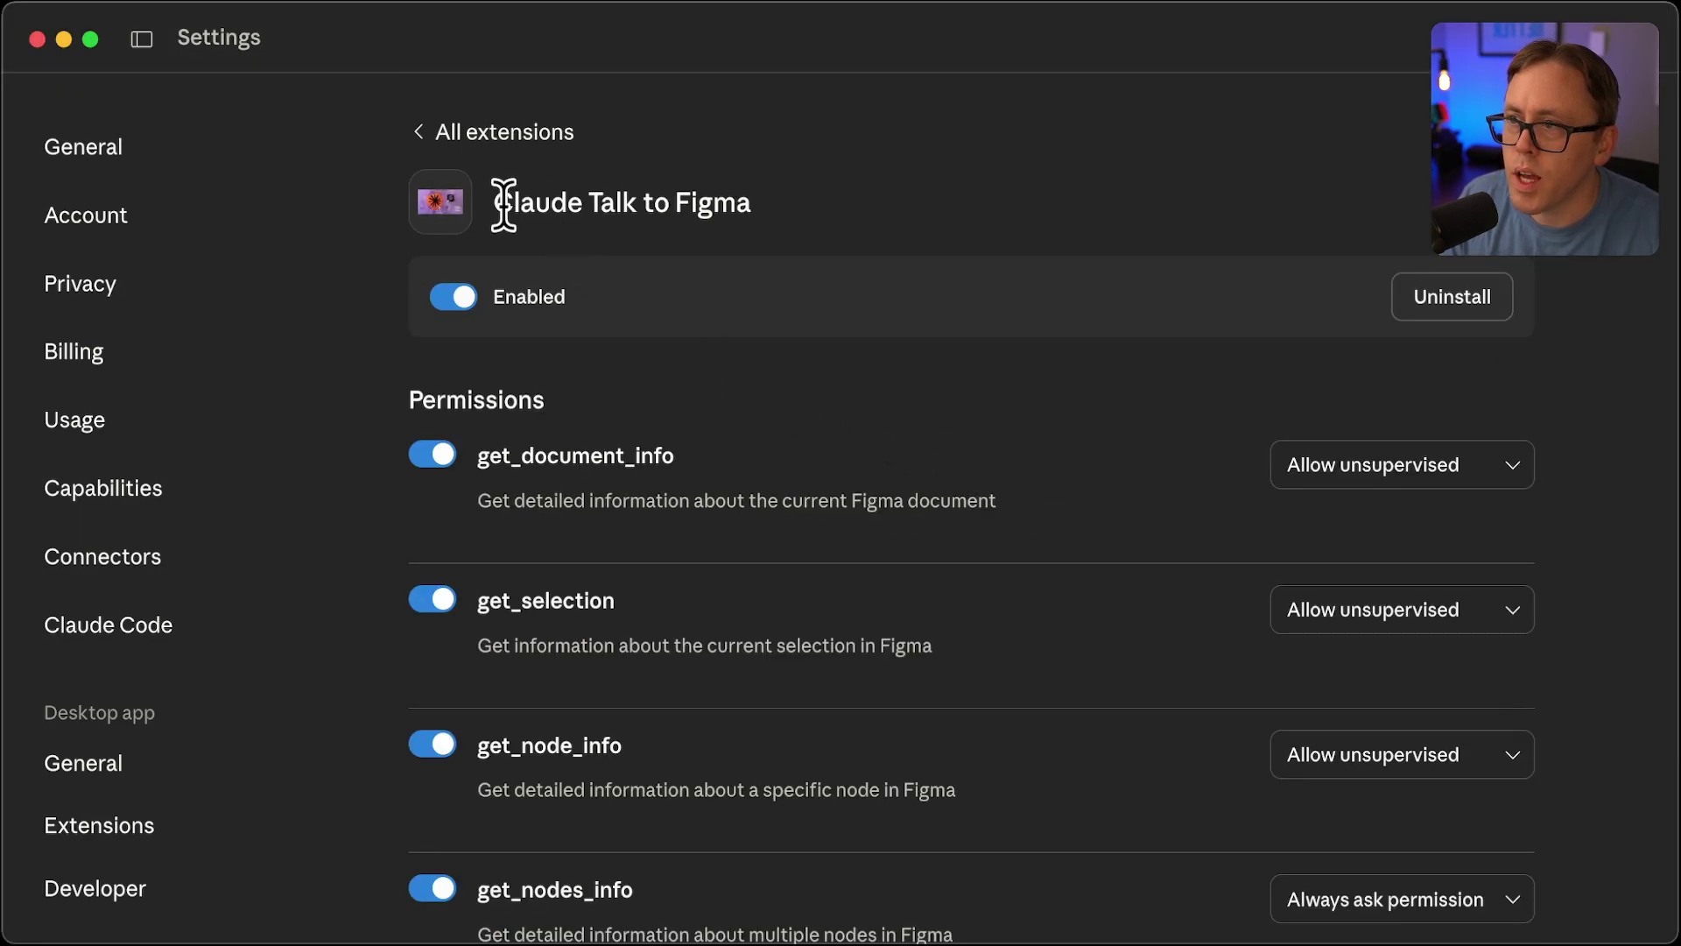
drag(504, 204, 796, 191)
click(796, 191)
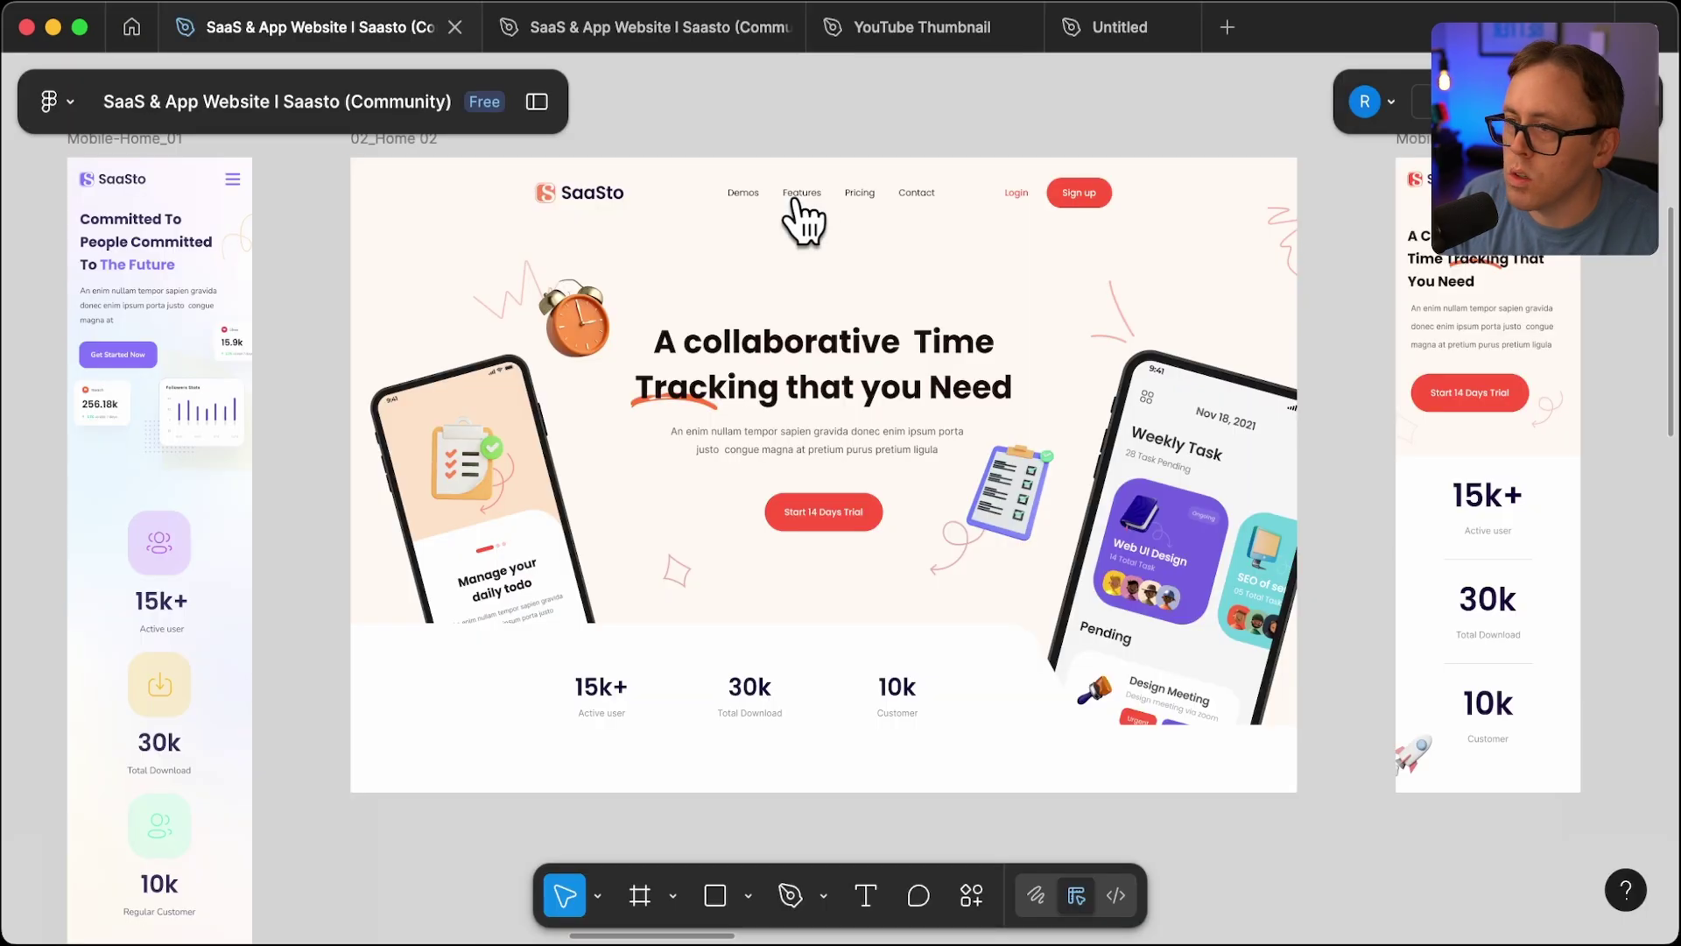
key(super+Tab)
Run the Claude MCP Plugin on port 3055 and select its channel ID for copying
click(725, 3)
mouse_move(745, 44)
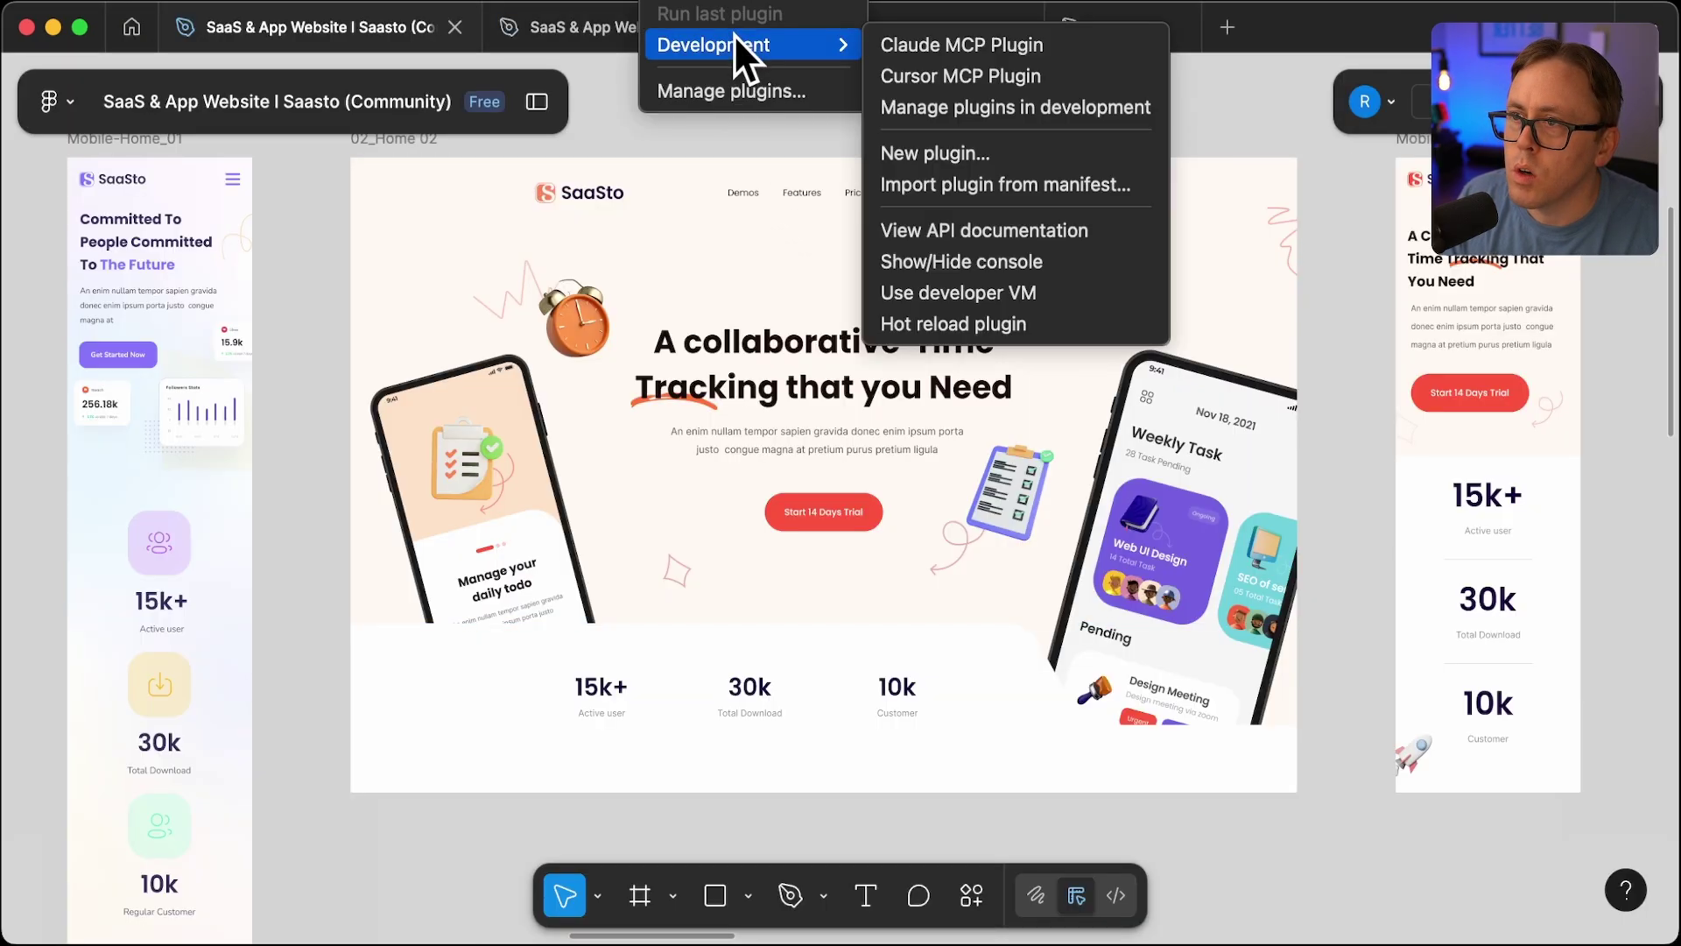
click(963, 42)
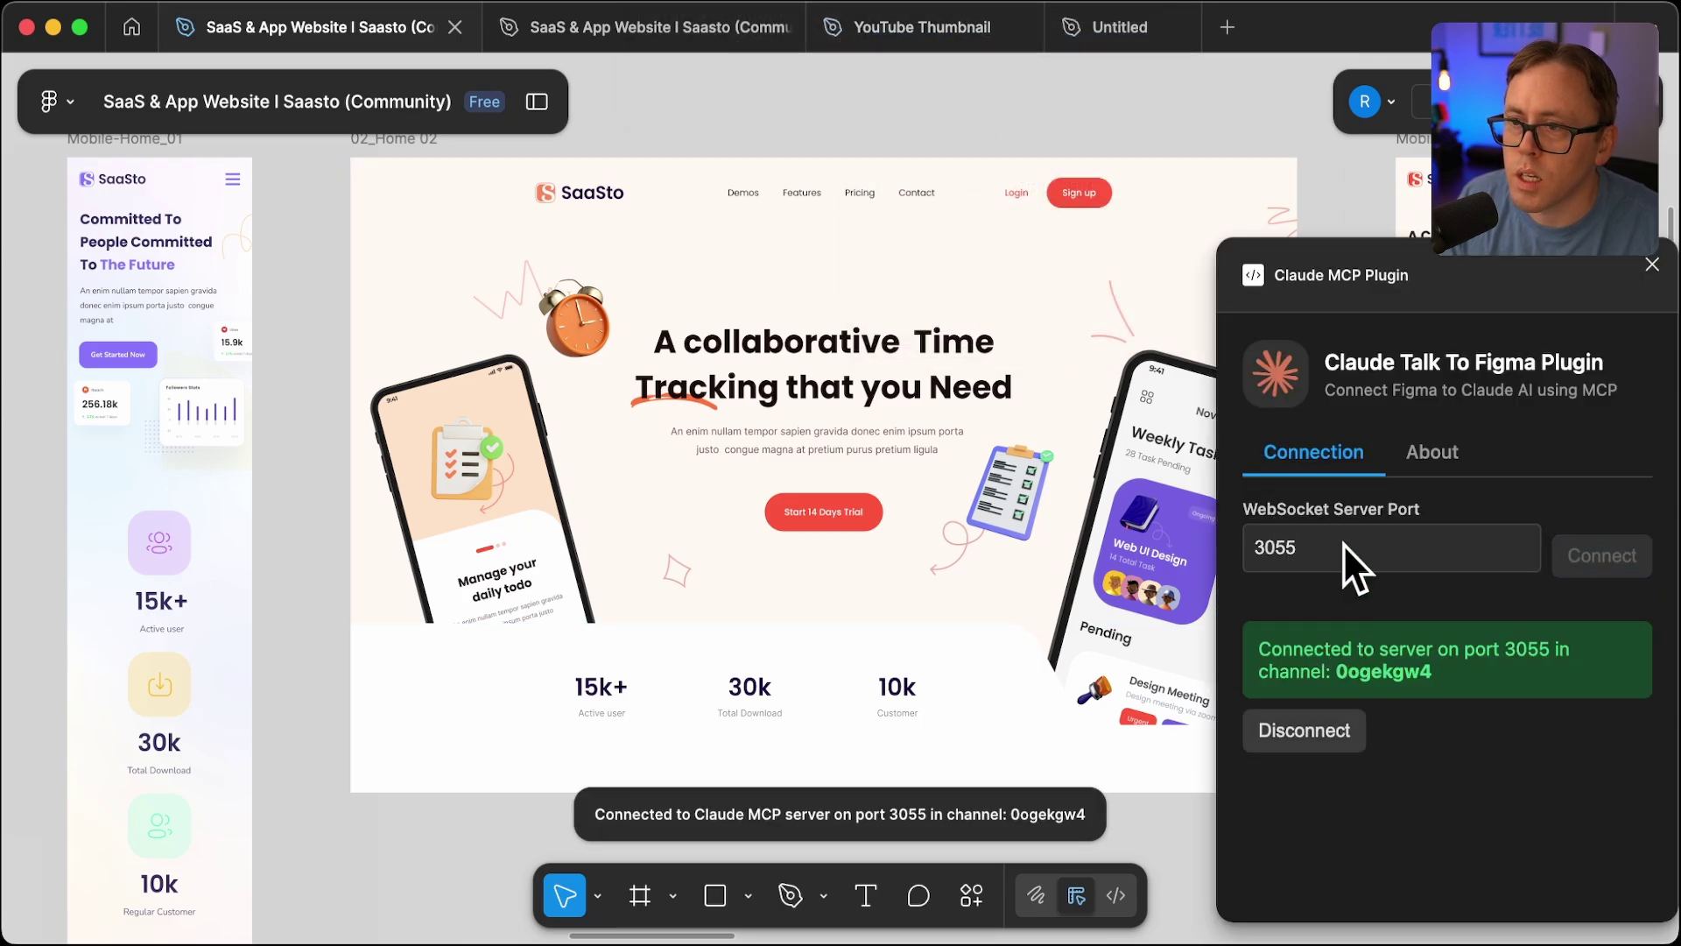
double_click(1363, 671)
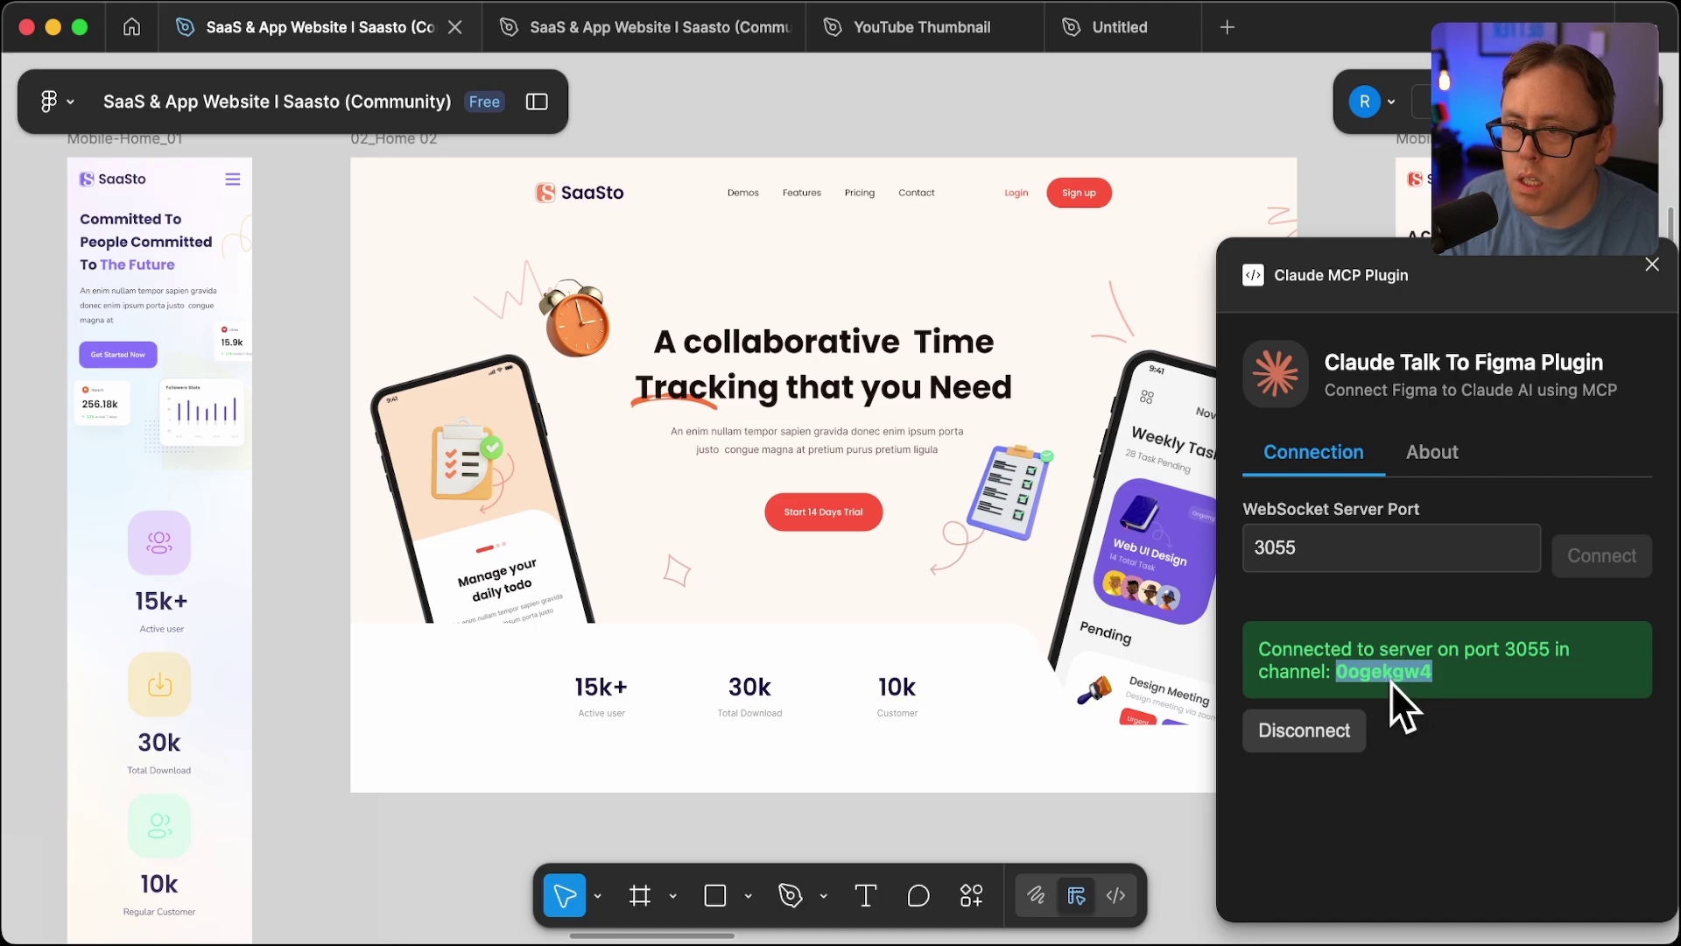
Send Claude 'connect to my figma channel' followed by the pasted channel ID
key(super+Tab)
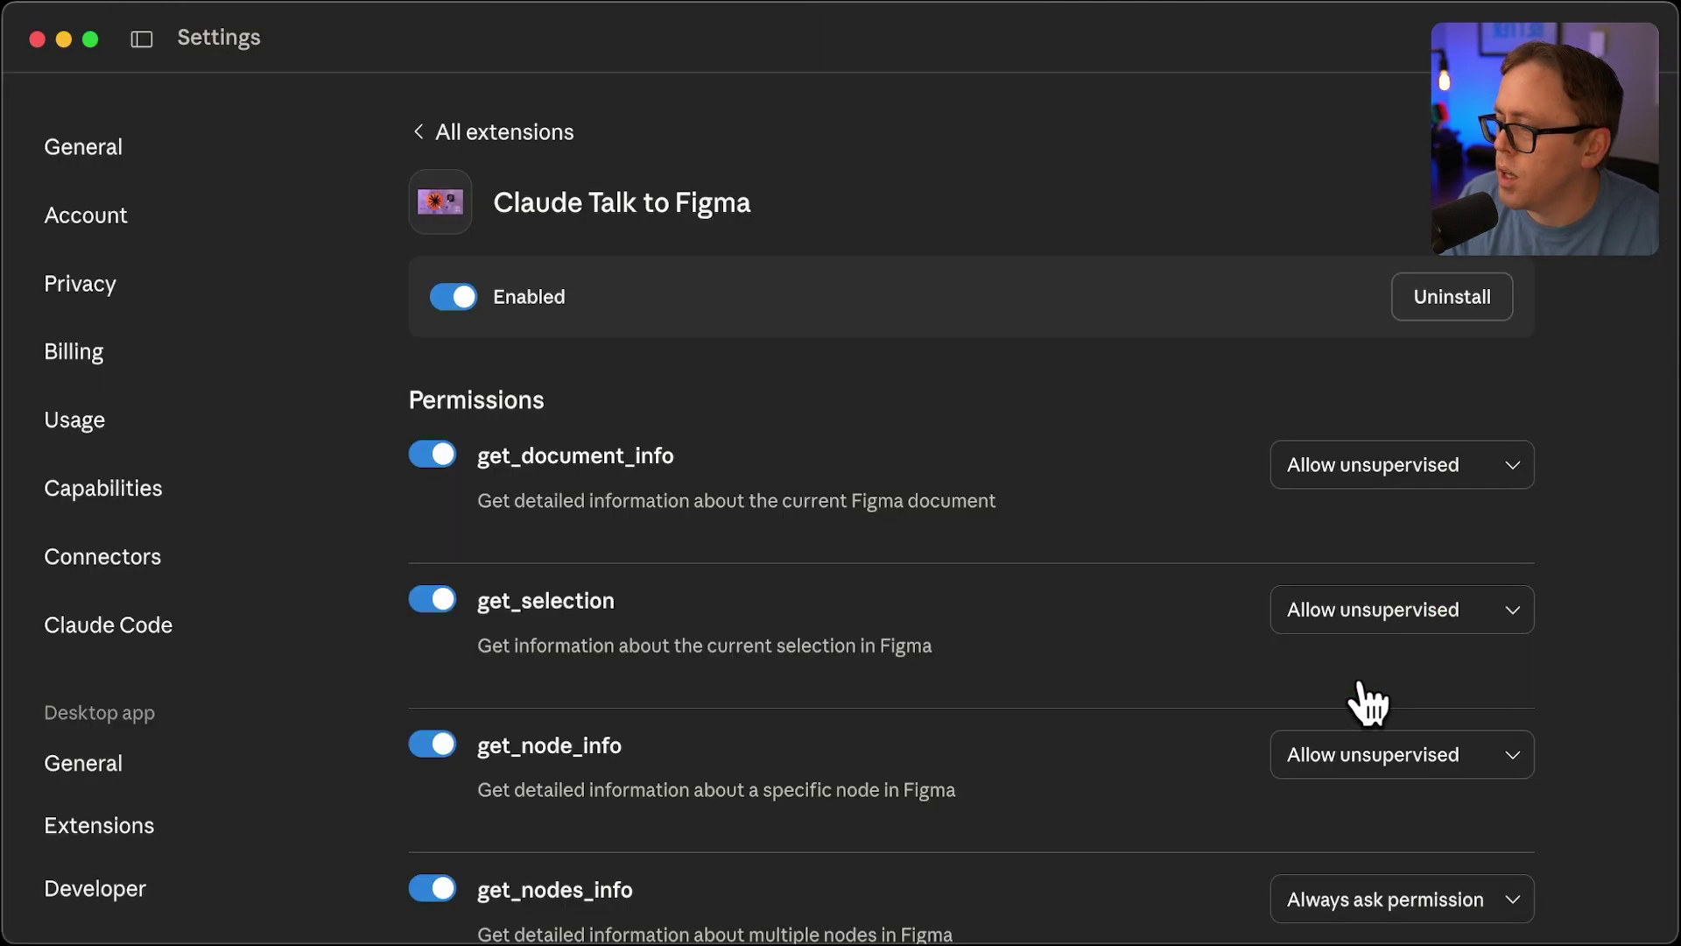
key(alt)
key(alt)
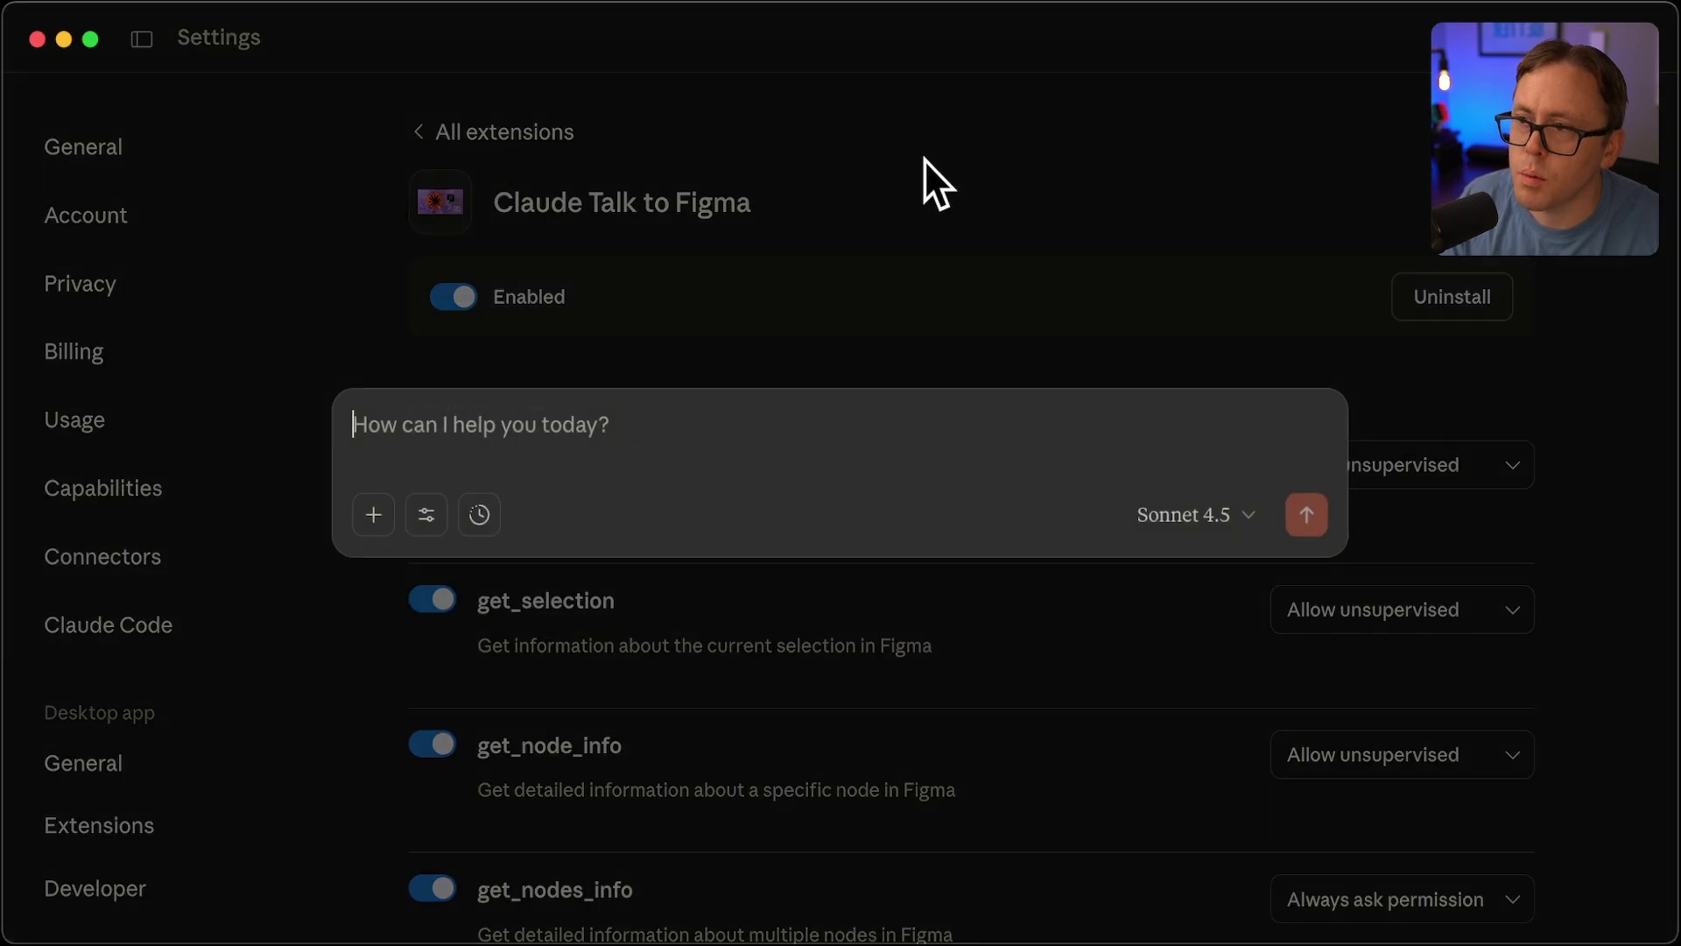
text(connect to ch)
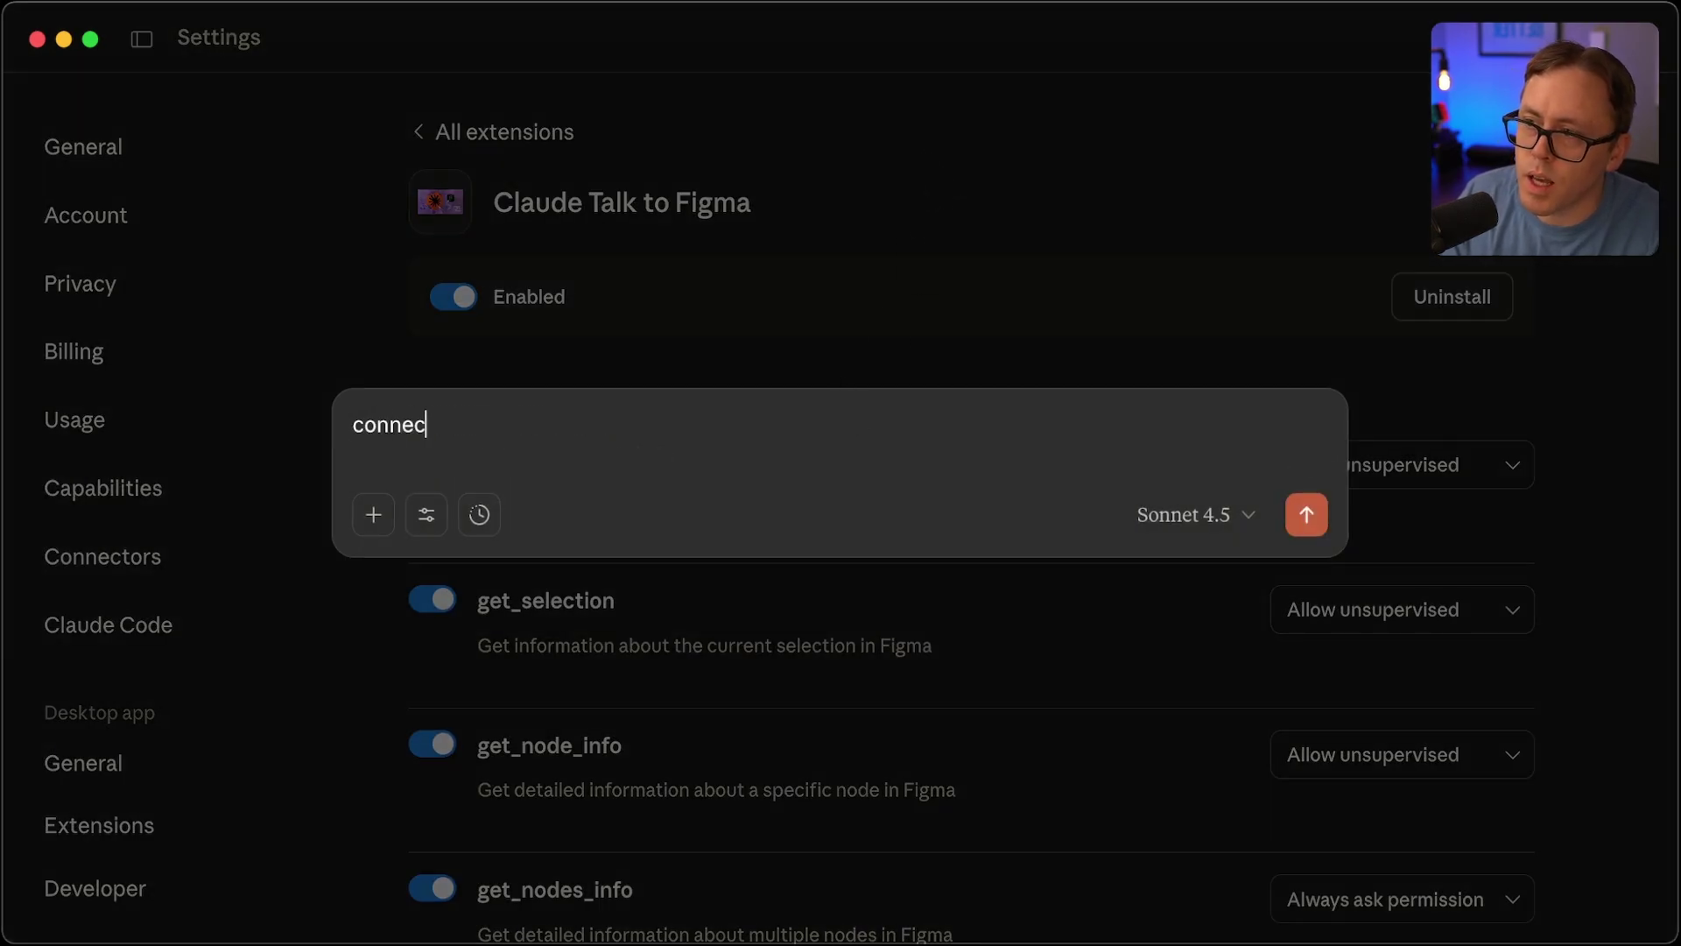
key(BackSpace)
key(BackSpace)
text(my figma channel)
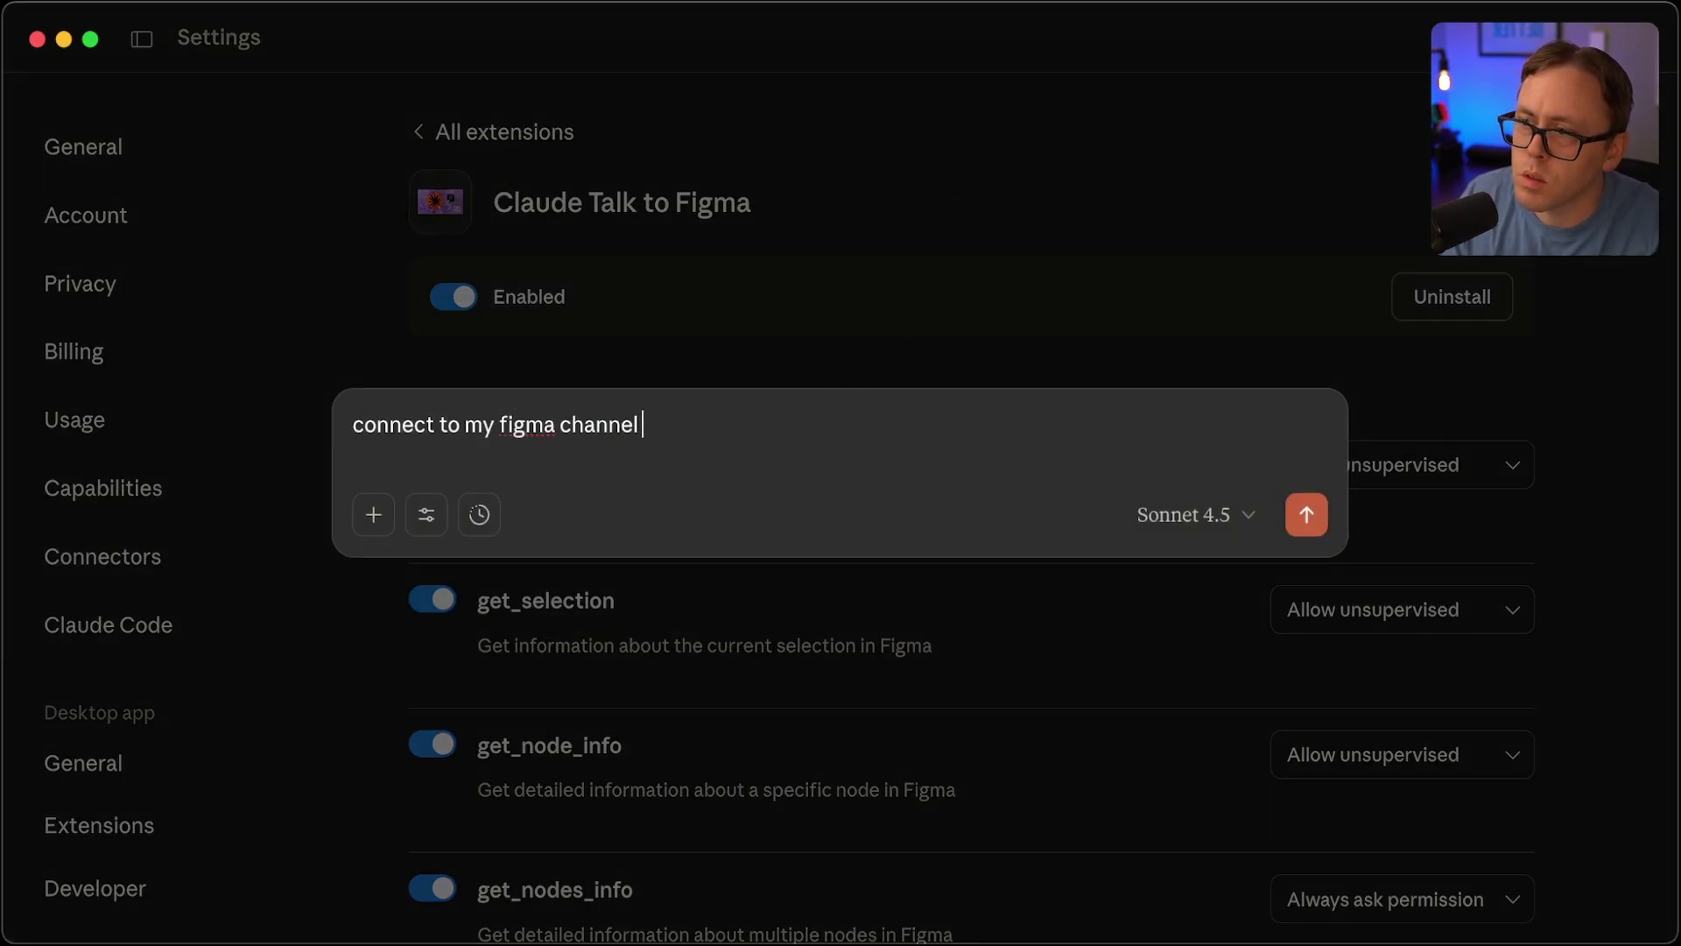
text(0ogekgw4)
key(Return)
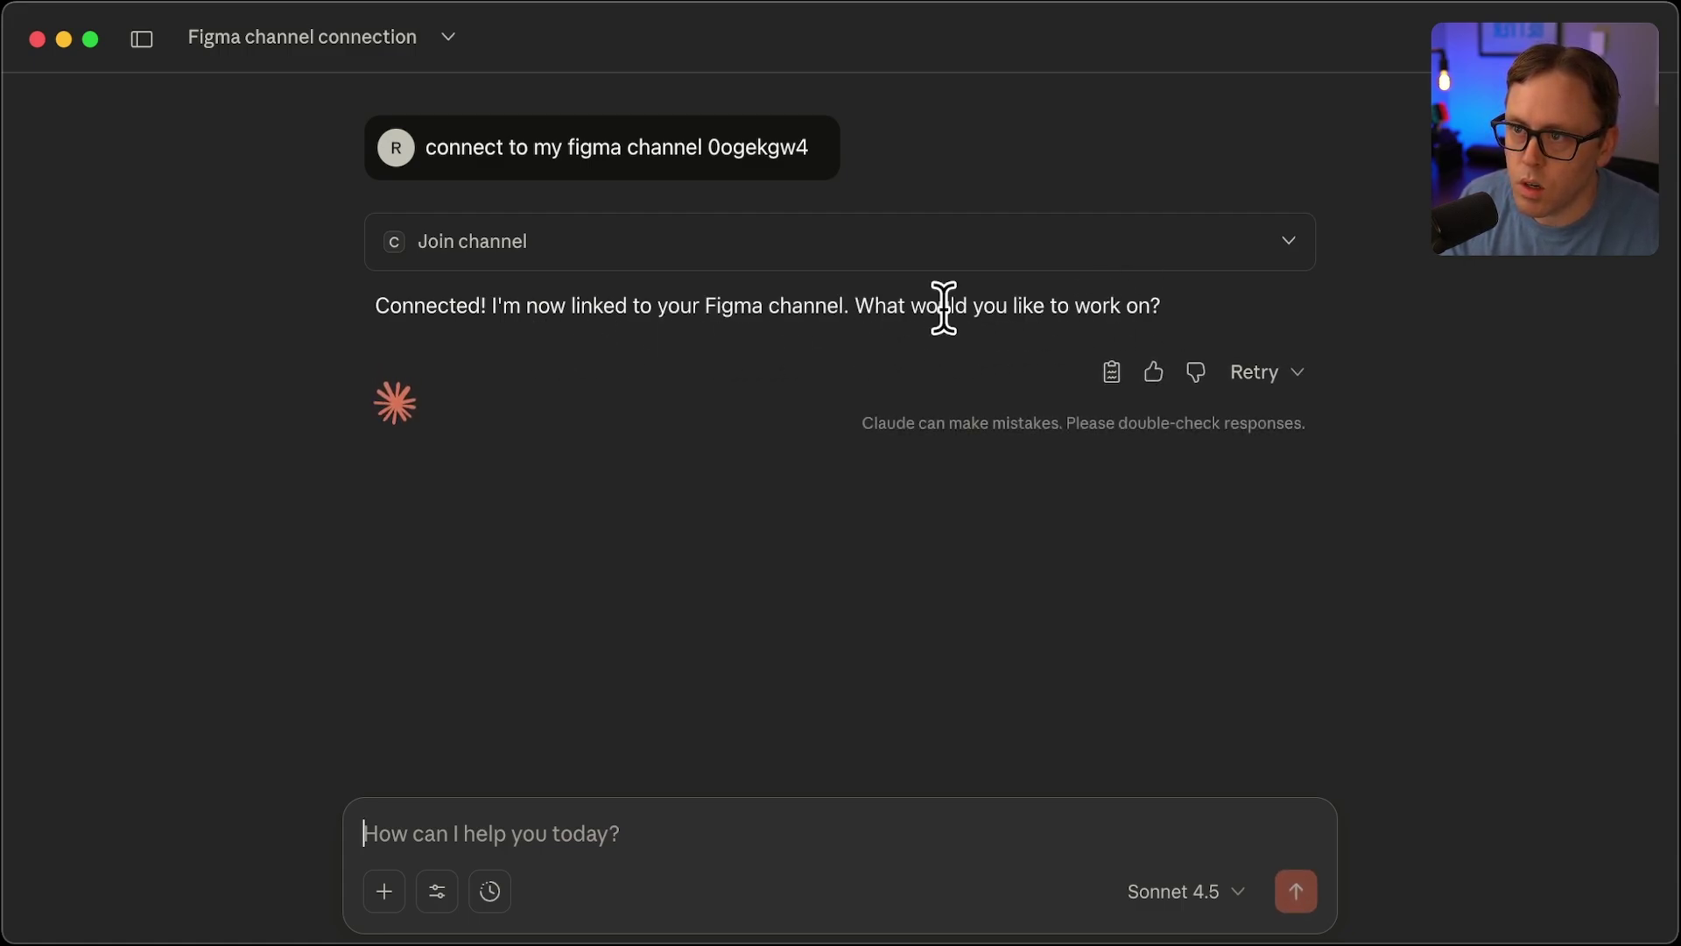
click(833, 869)
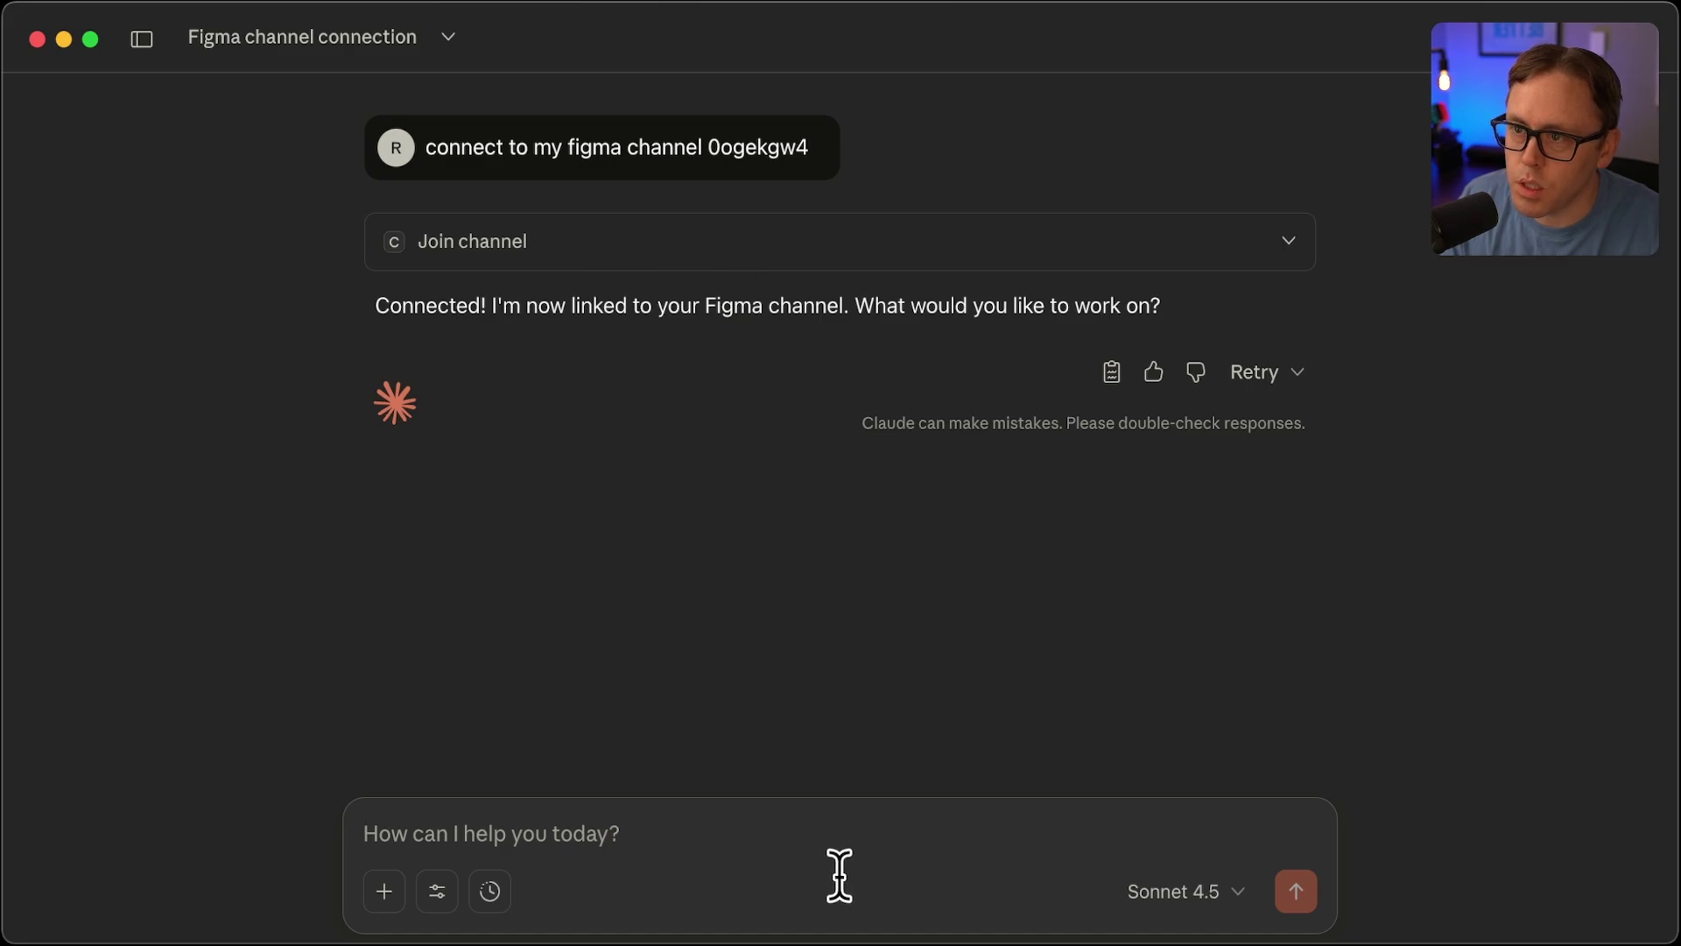
Move the plugin panel aside and select the 02_Home 02 frame on the canvas
key(super+Tab)
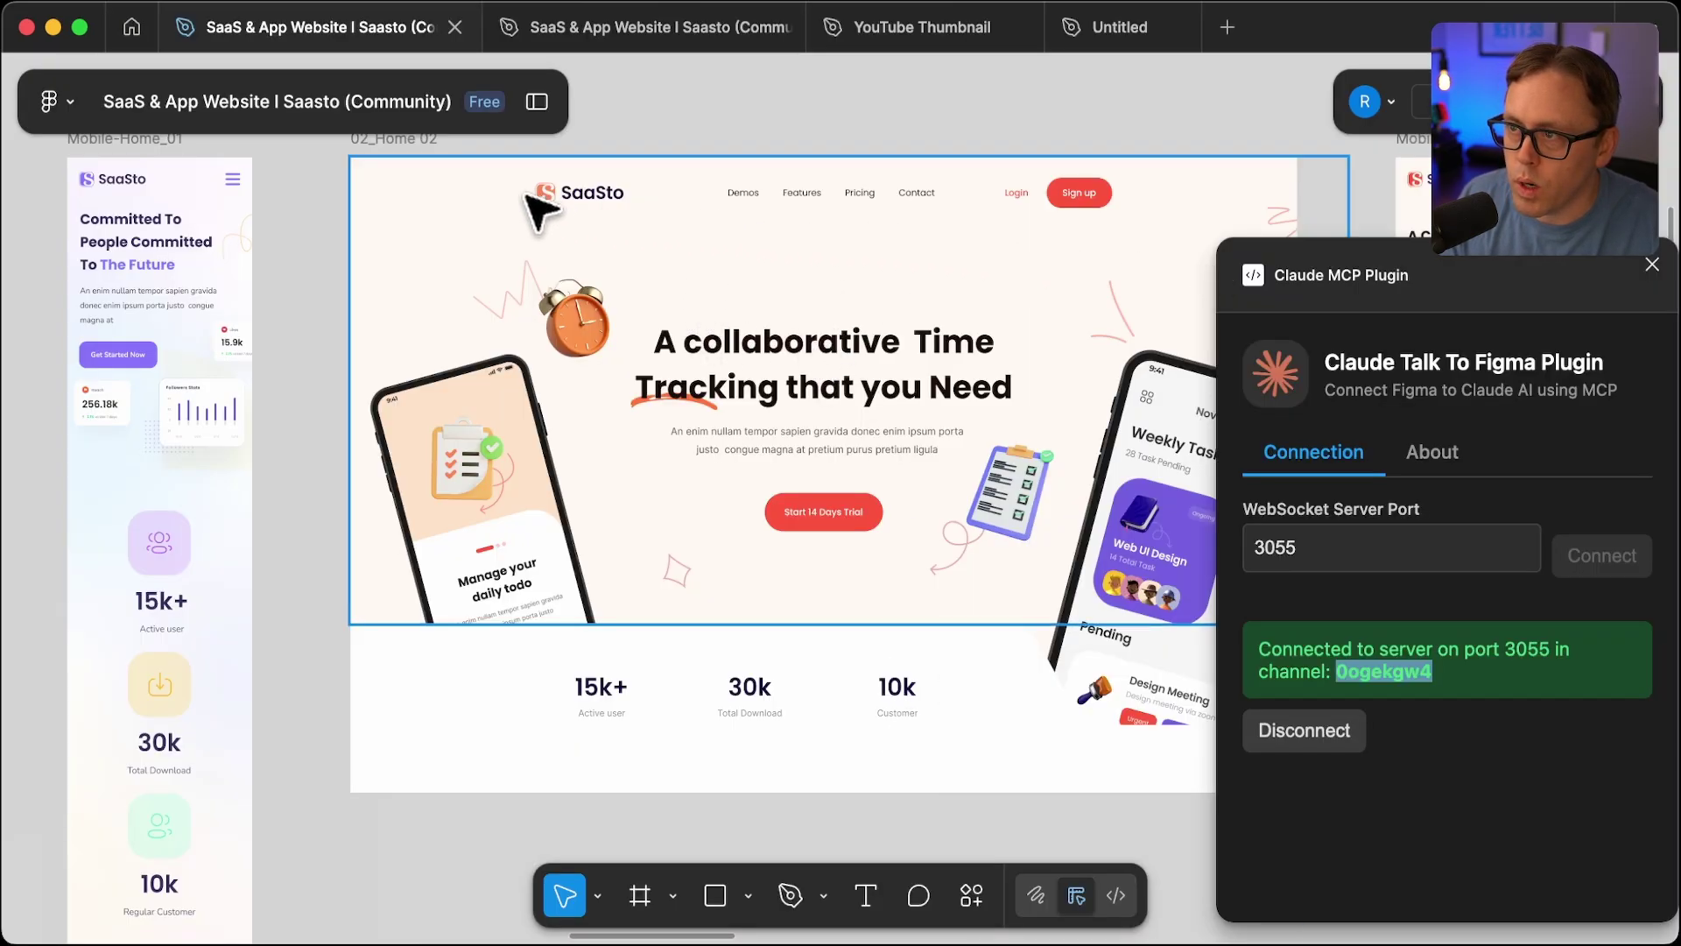
scroll(424, 166, up, 2)
scroll(424, 180, right, 3)
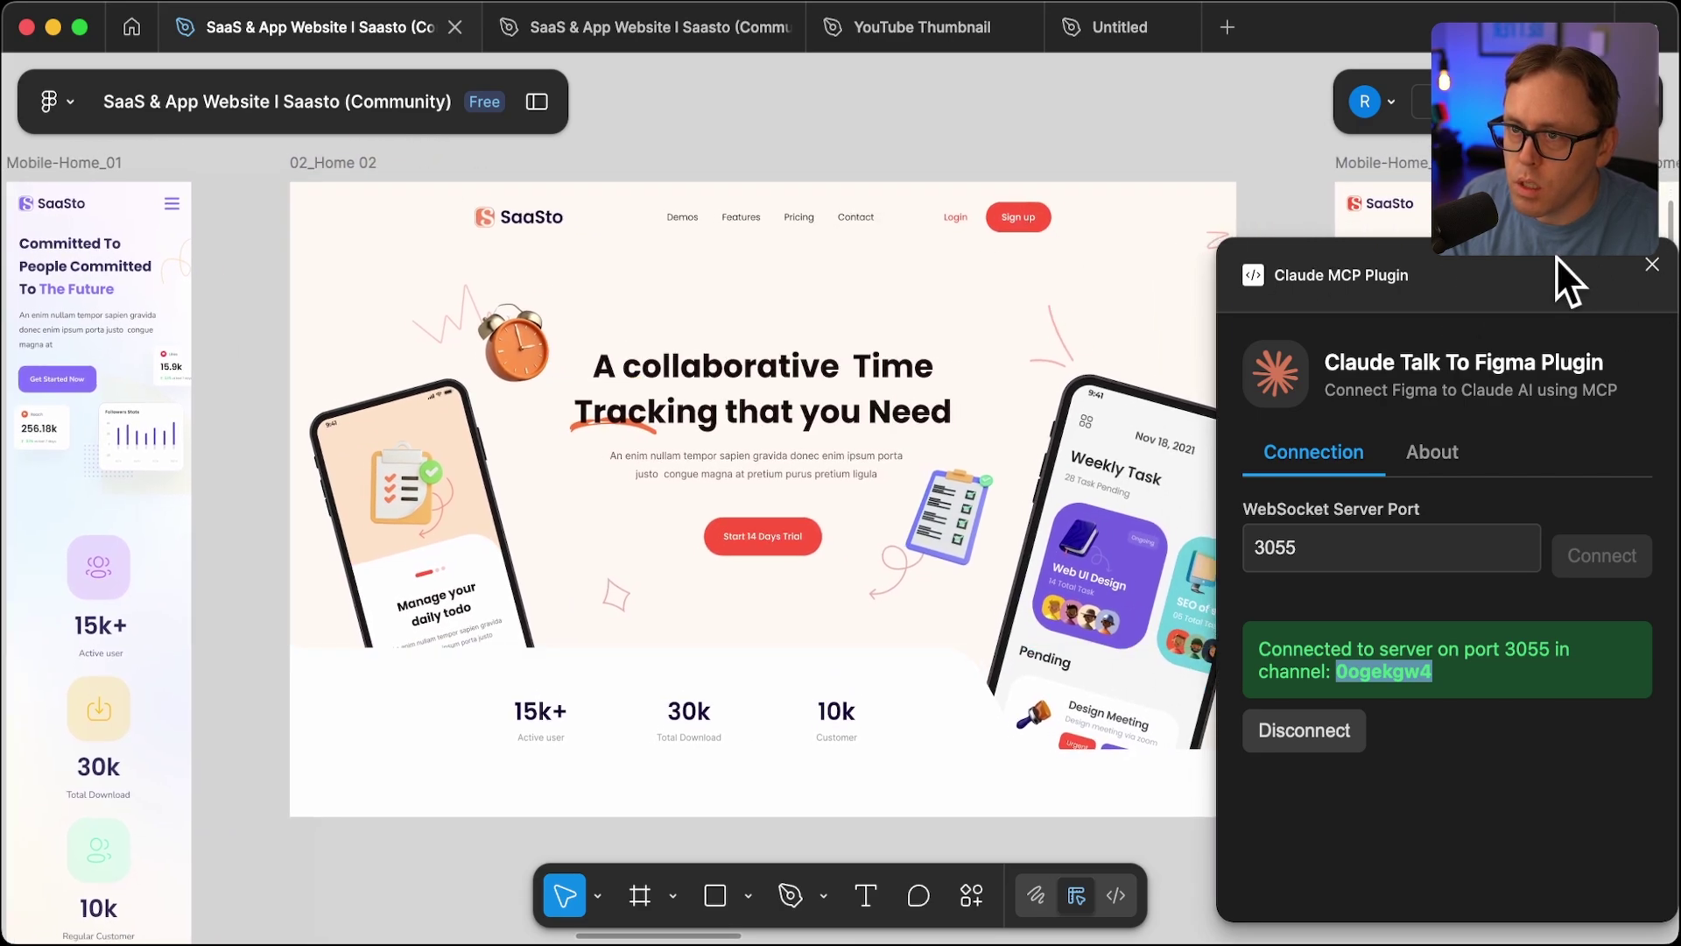
drag(1558, 270, 1677, 361)
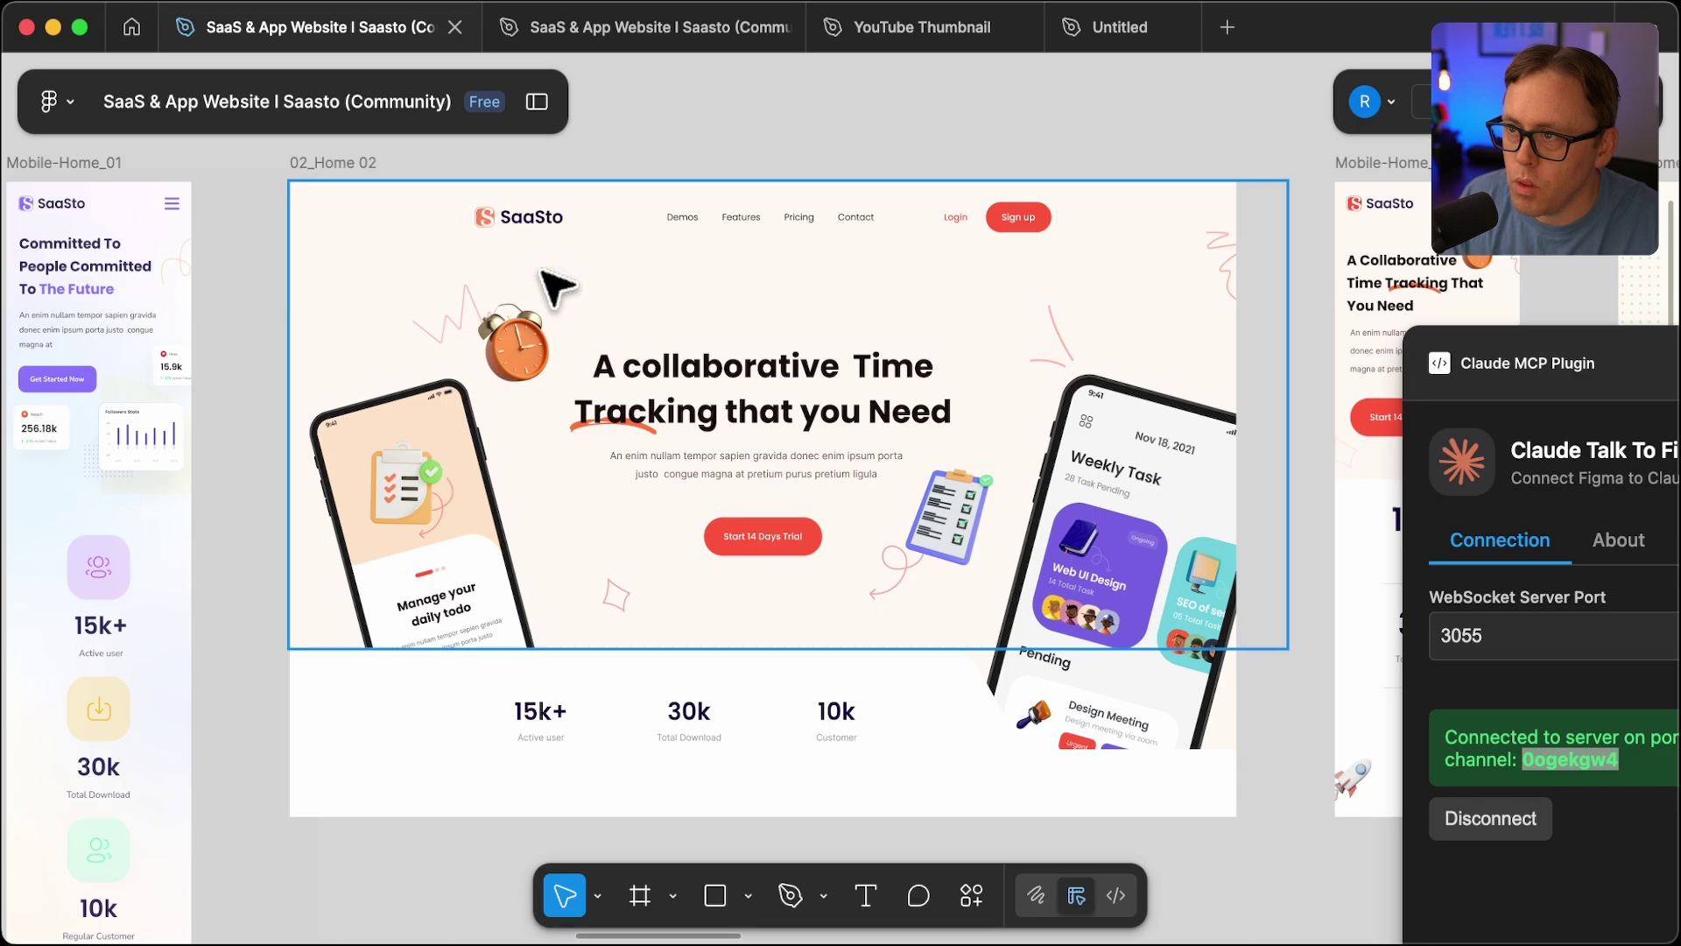
click(353, 167)
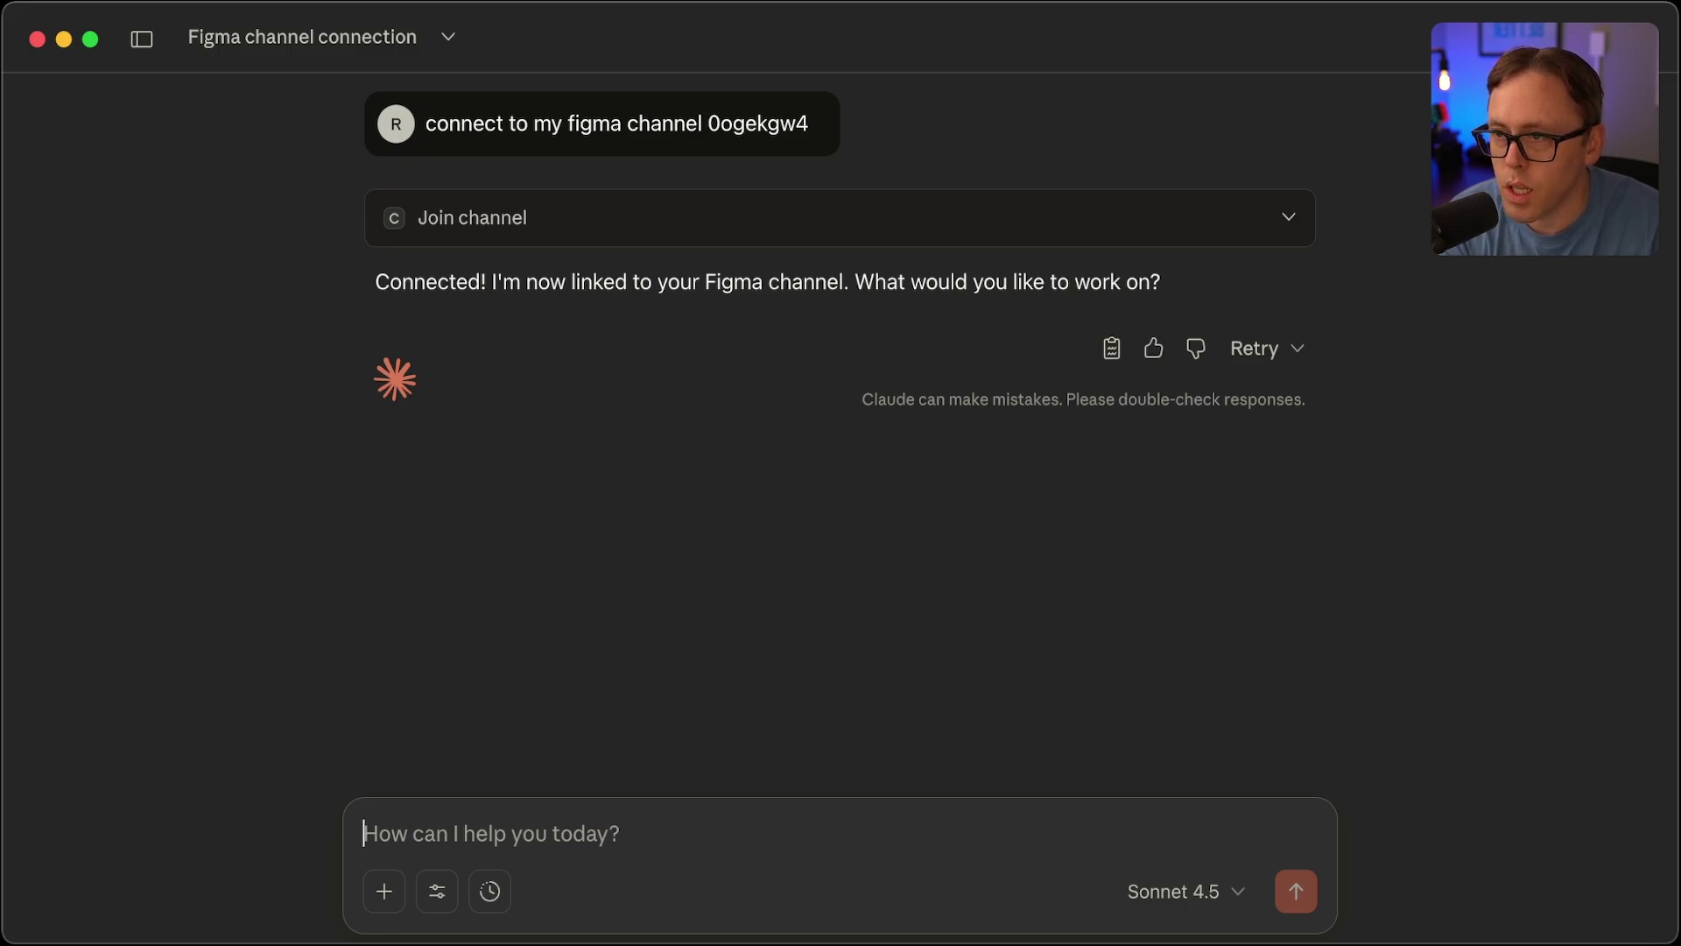
Paste the time-tracking-to-invoicing redesign prompt into Claude and send it
text(I have a frame chosen in my Figma file. Can you please modify that design from a time tracking to an invoicing tool? Update all of the text and adjust the features to represent an invoicing tool.)
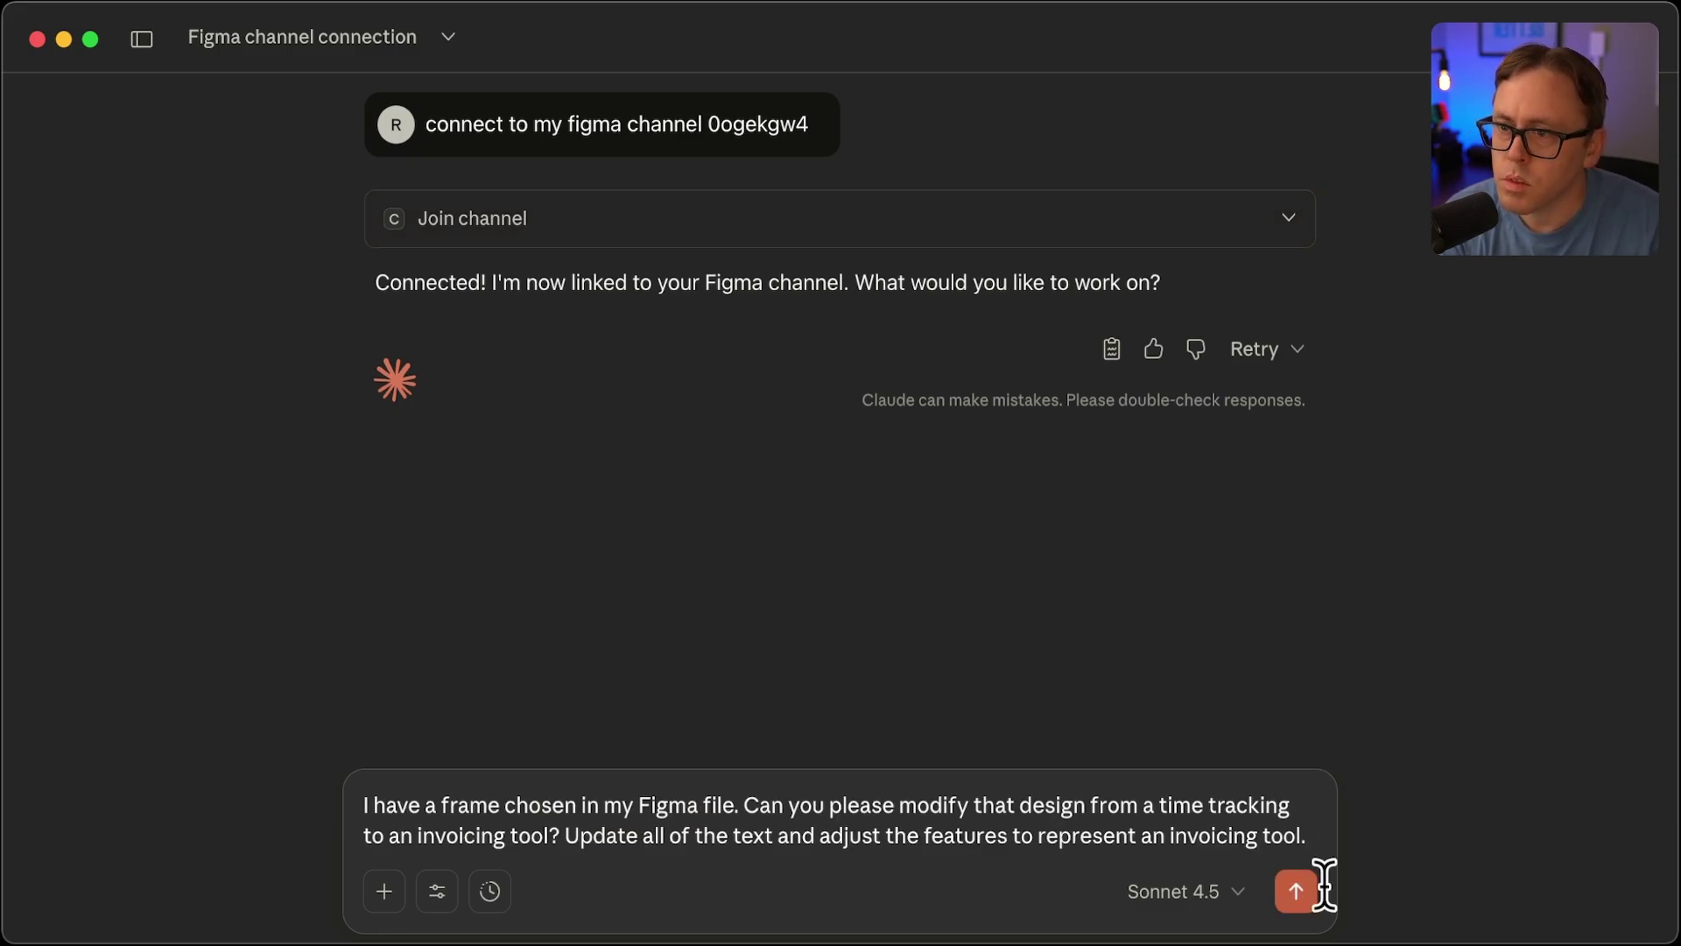
click(1311, 905)
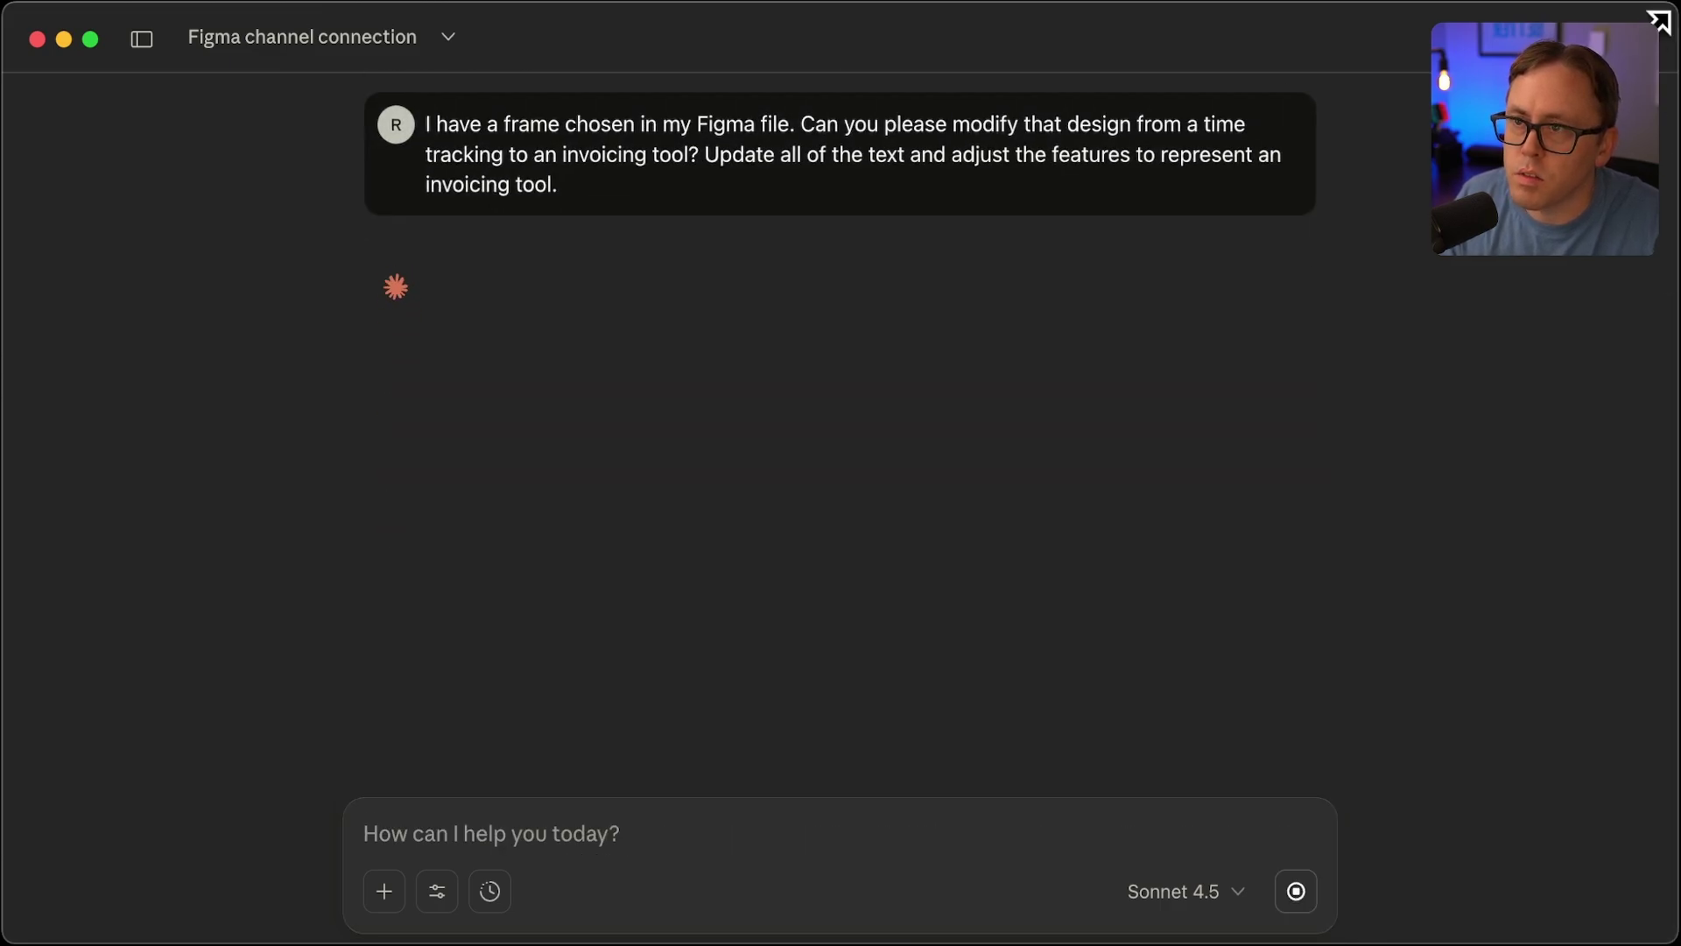
Shrink the Claude chat beside Figma and follow its text scan until the permission request appears
drag(1664, 11, 1026, 507)
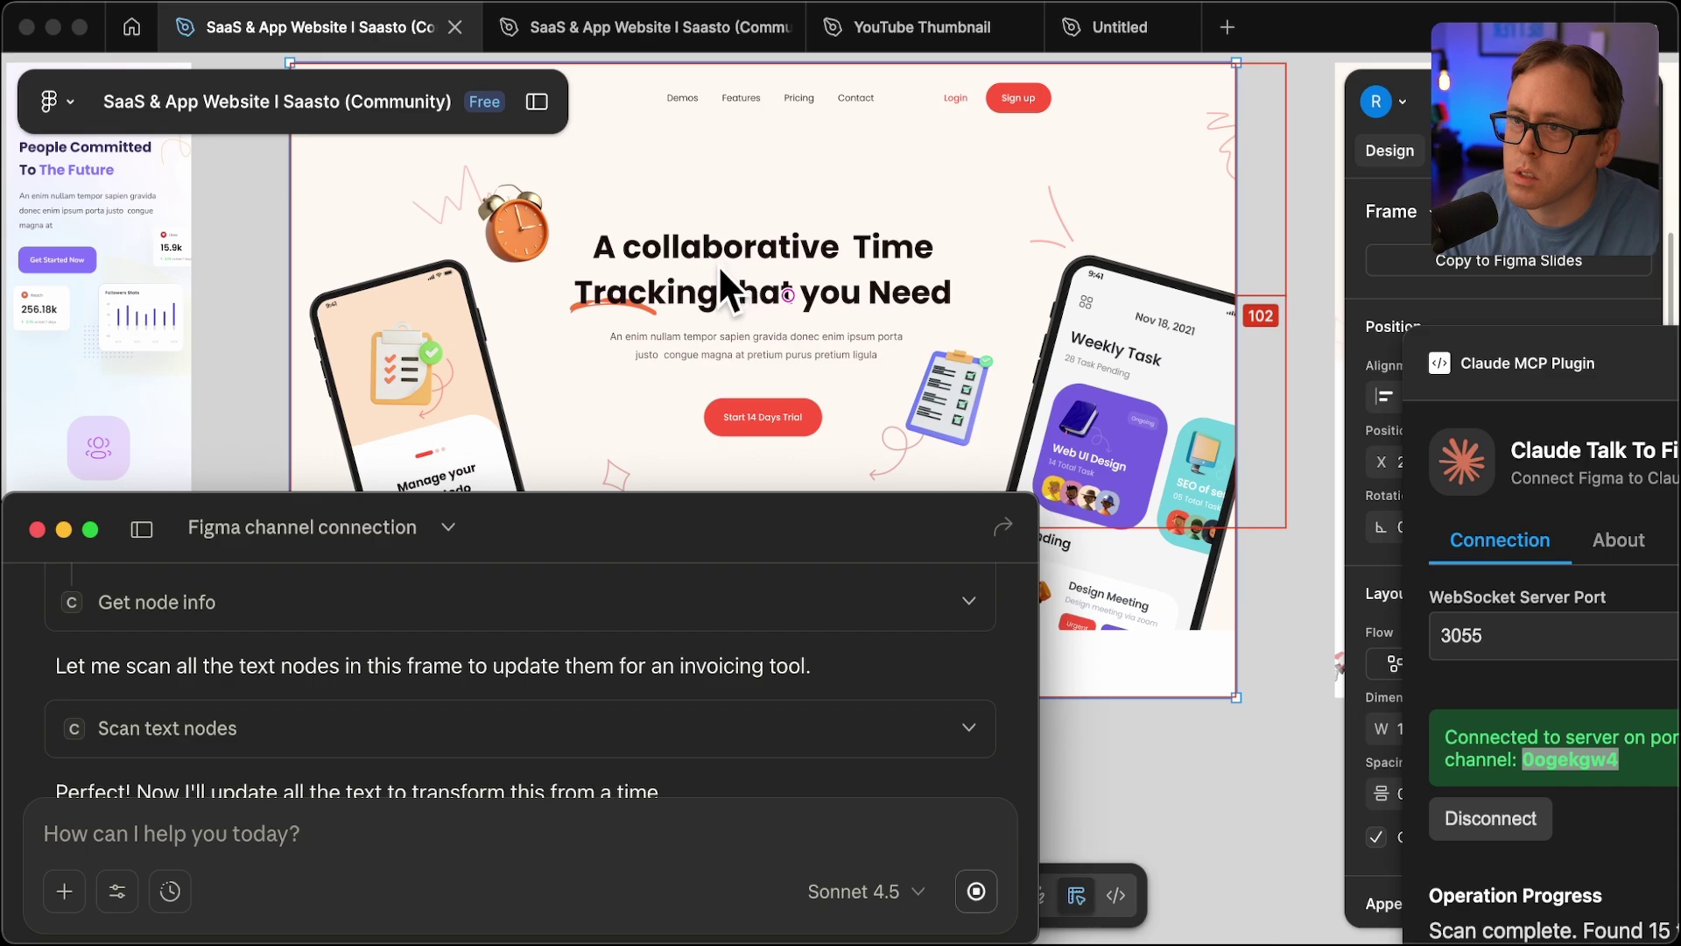
scroll(620, 727, down, 2)
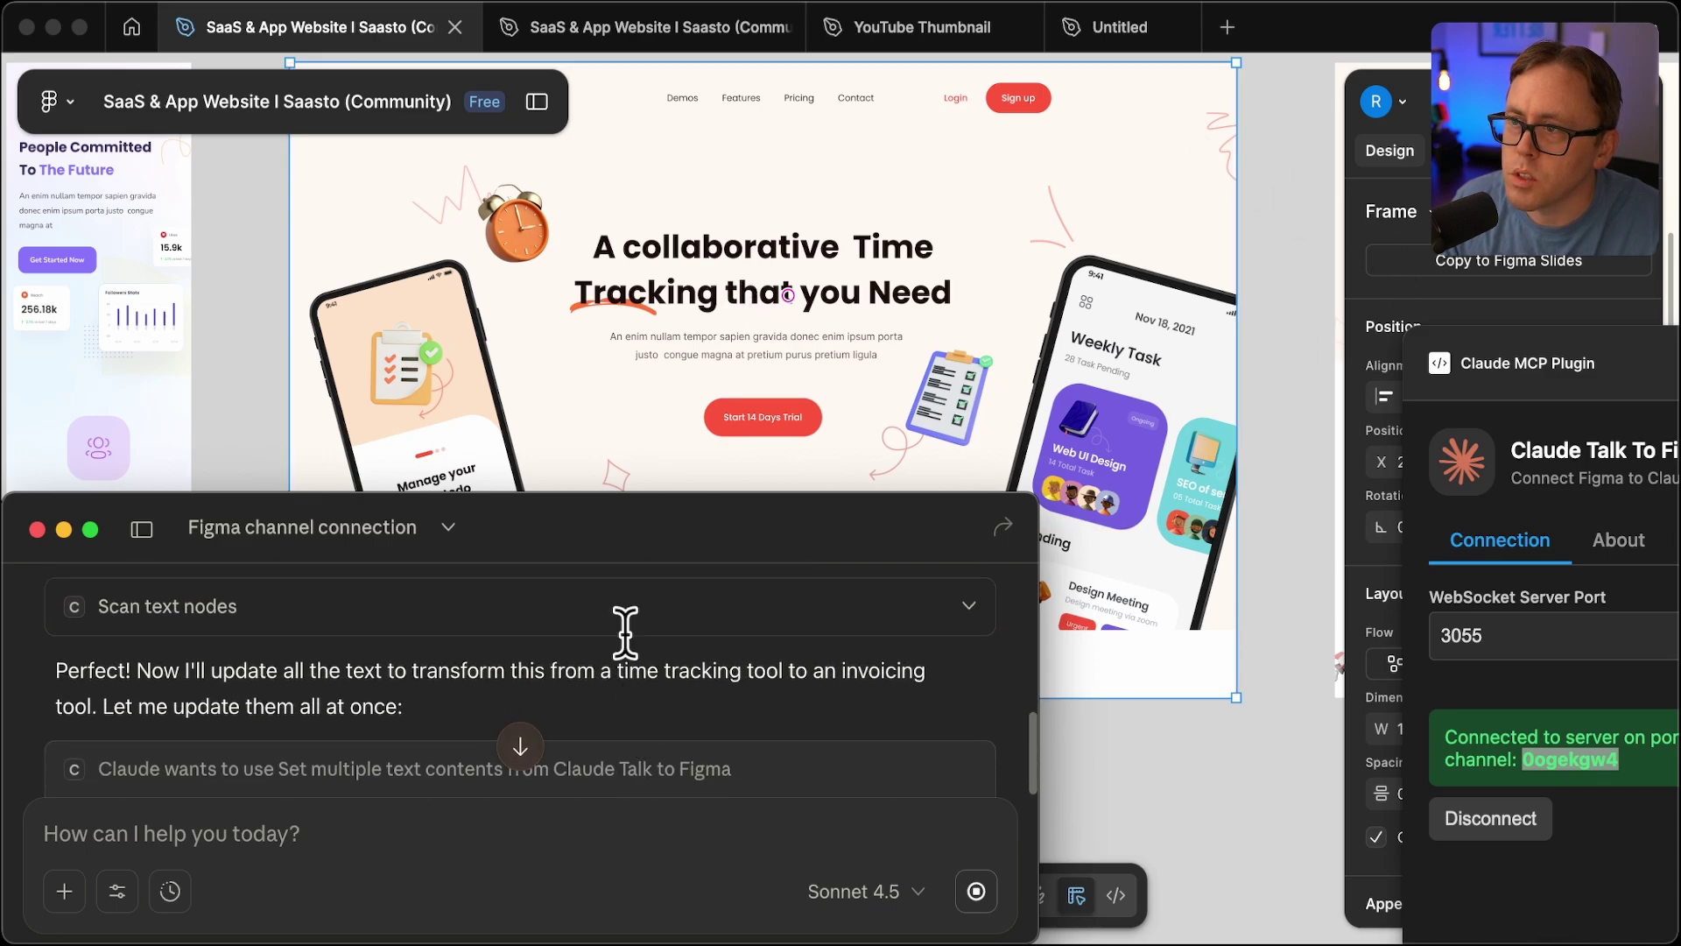
scroll(551, 644, down, 2)
scroll(550, 643, down, 3)
click(1321, 29)
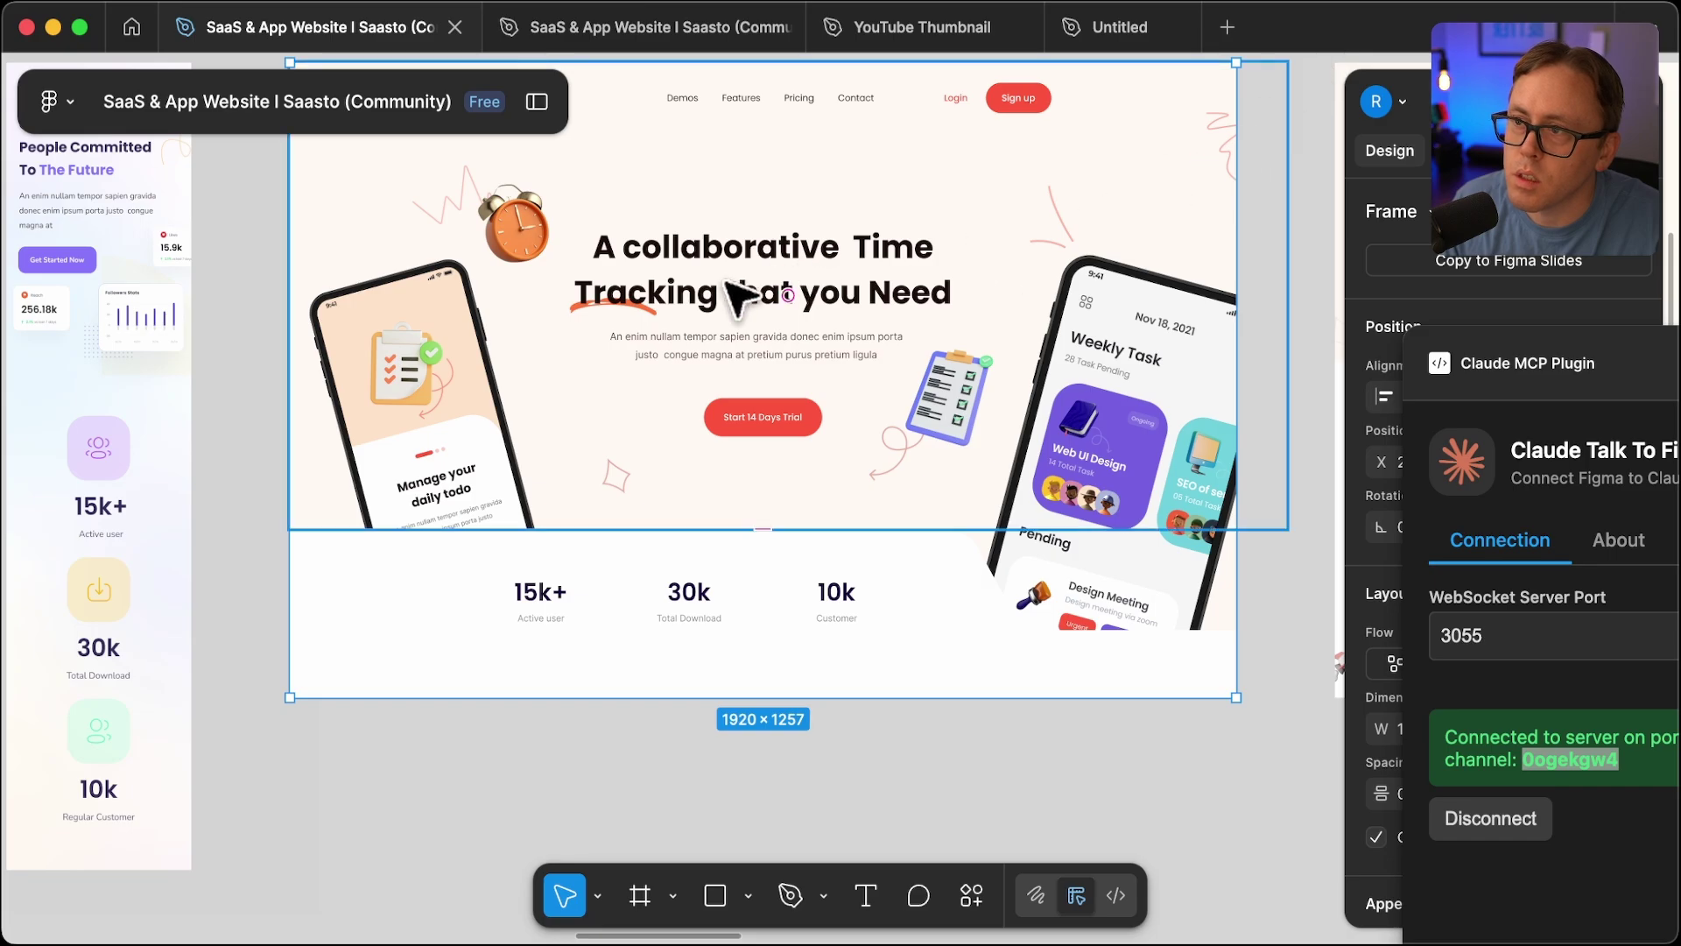
scroll(734, 298, up, 3)
scroll(712, 488, down, 2)
scroll(714, 495, up, 3)
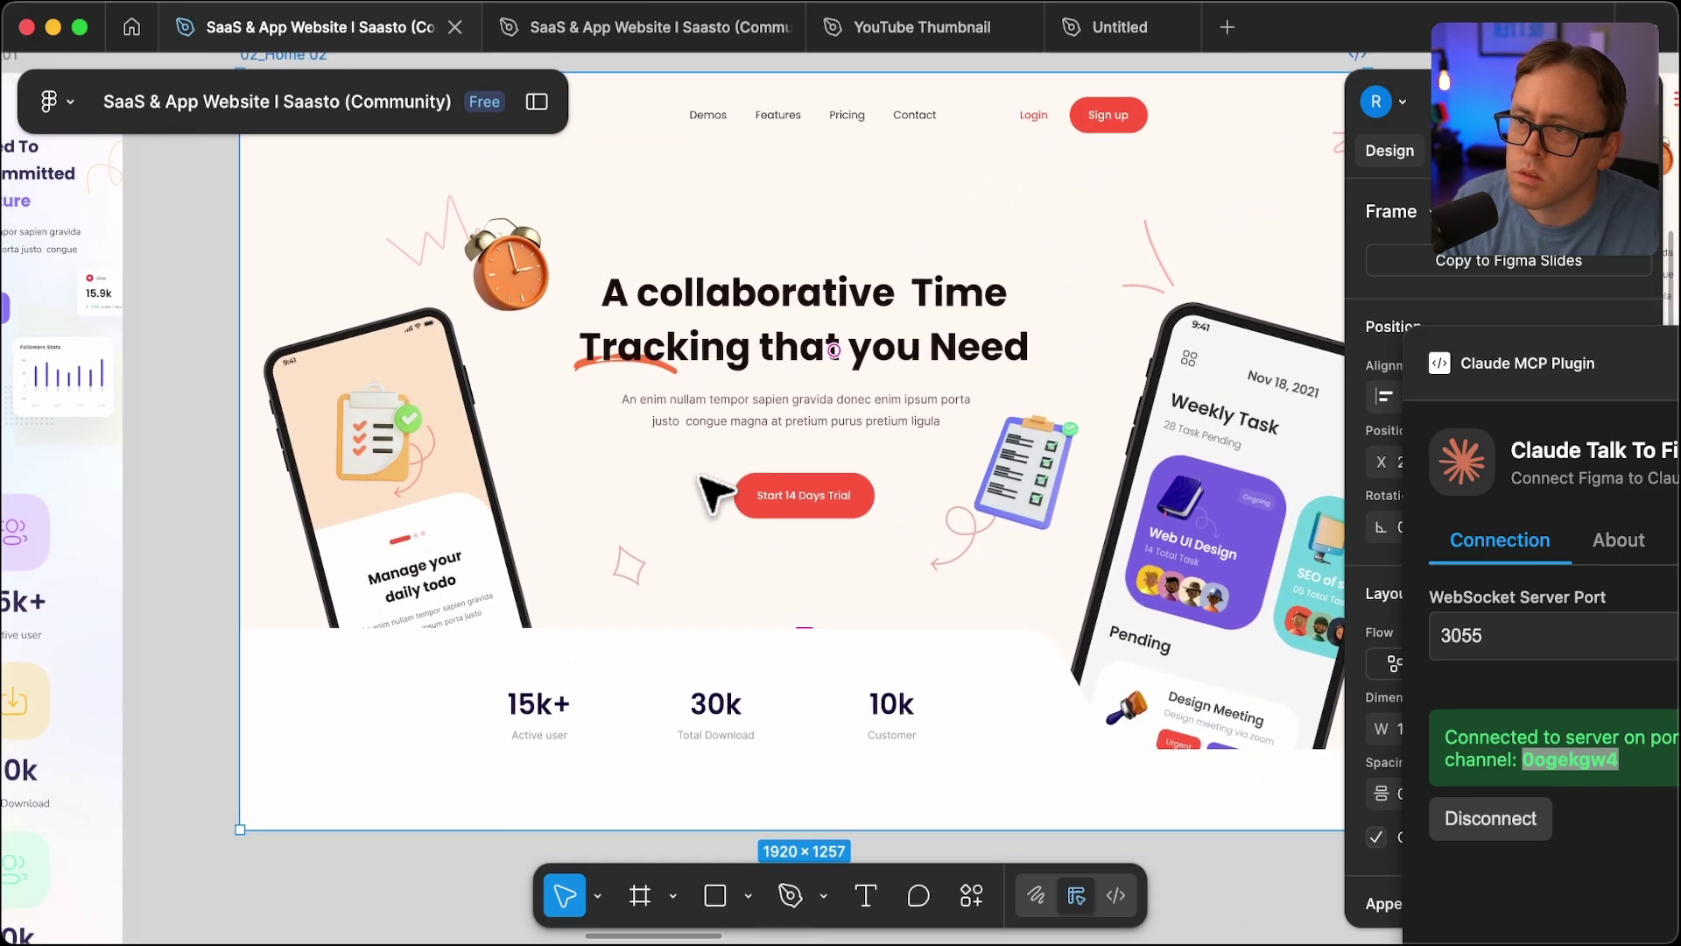
scroll(714, 495, up, 2)
key(super+Tab)
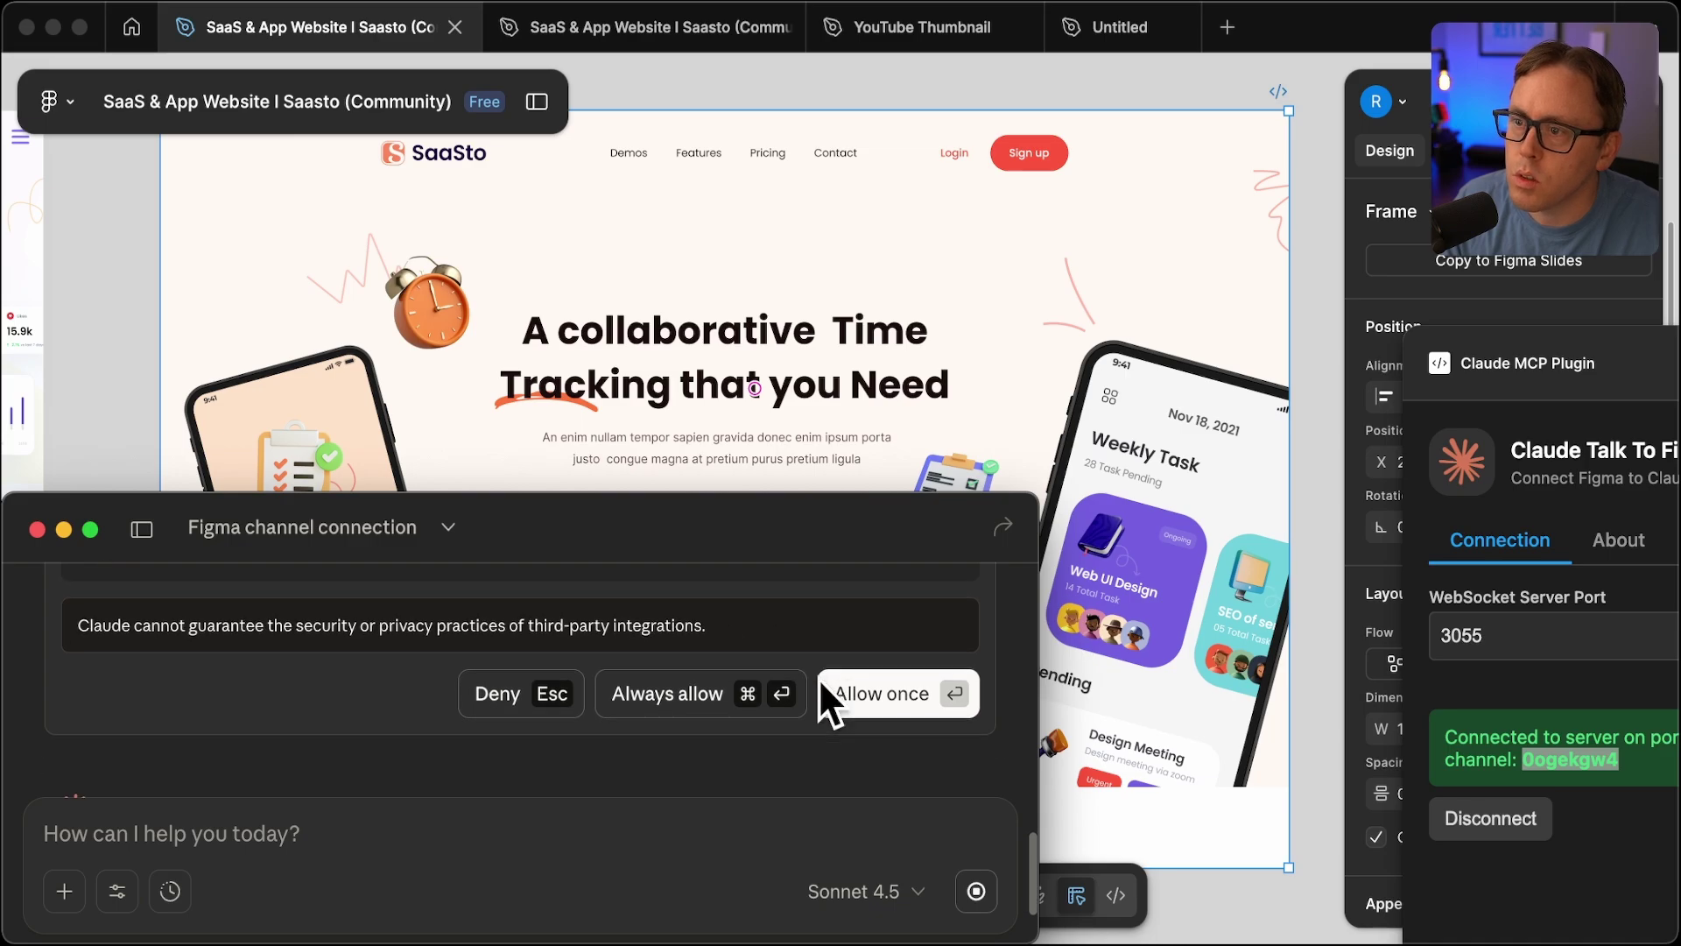
Allow Claude's text changes once and review the new invoicing hero and stats in Figma
click(884, 693)
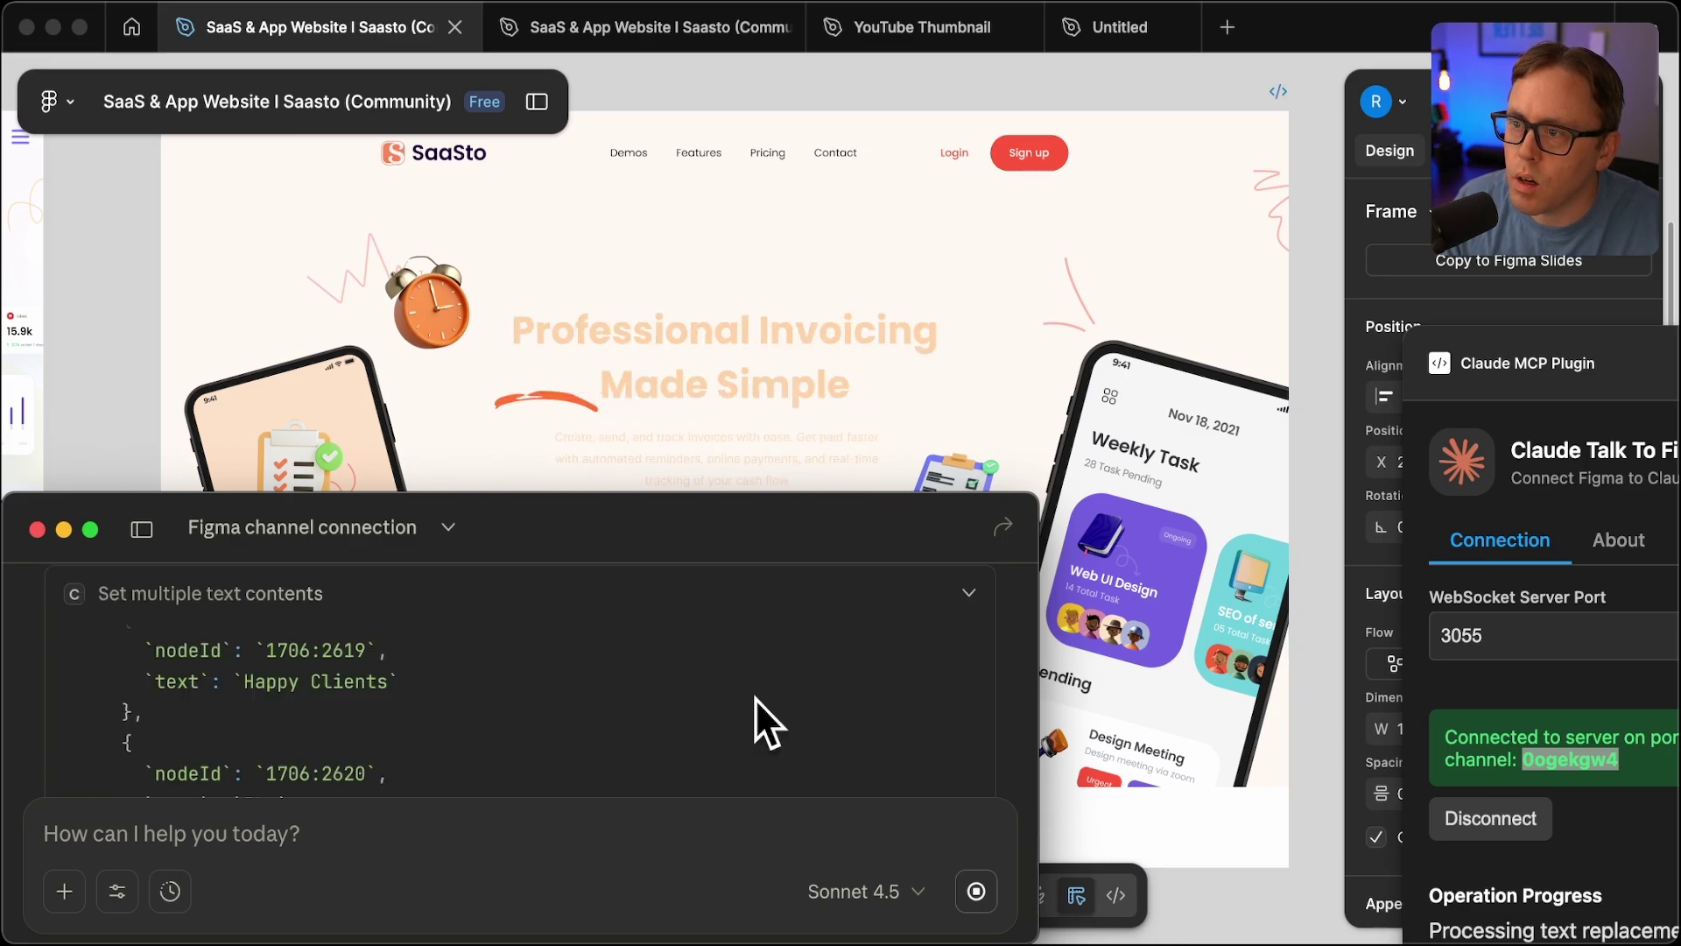
click(1353, 39)
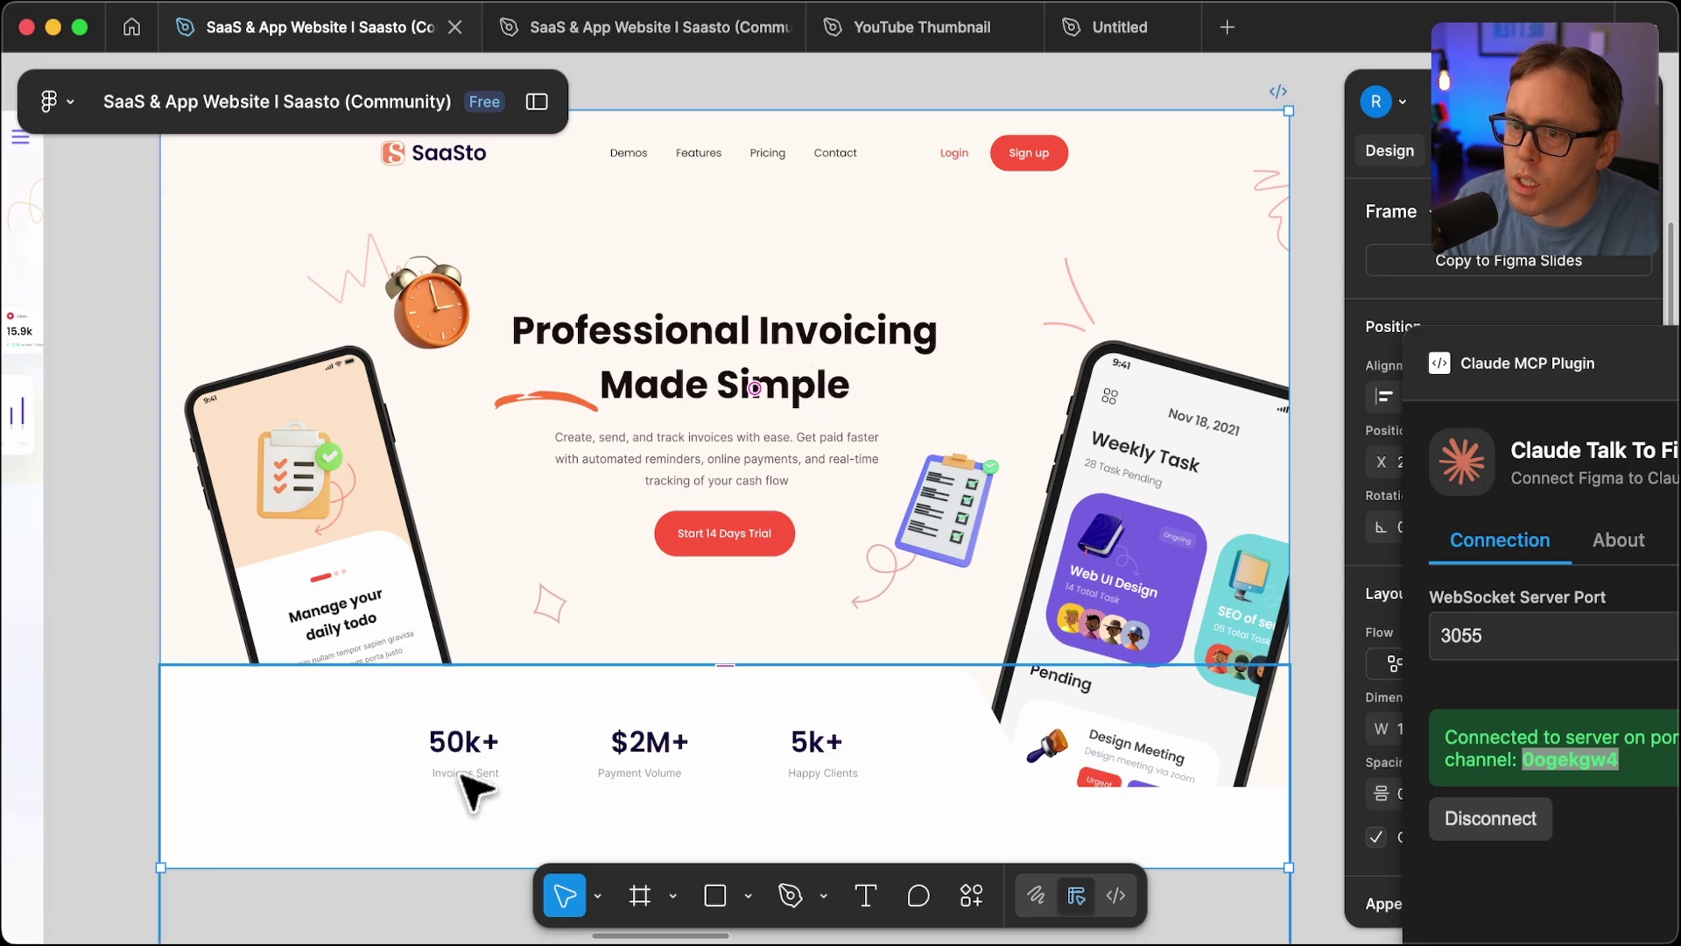
scroll(465, 795, up, 5)
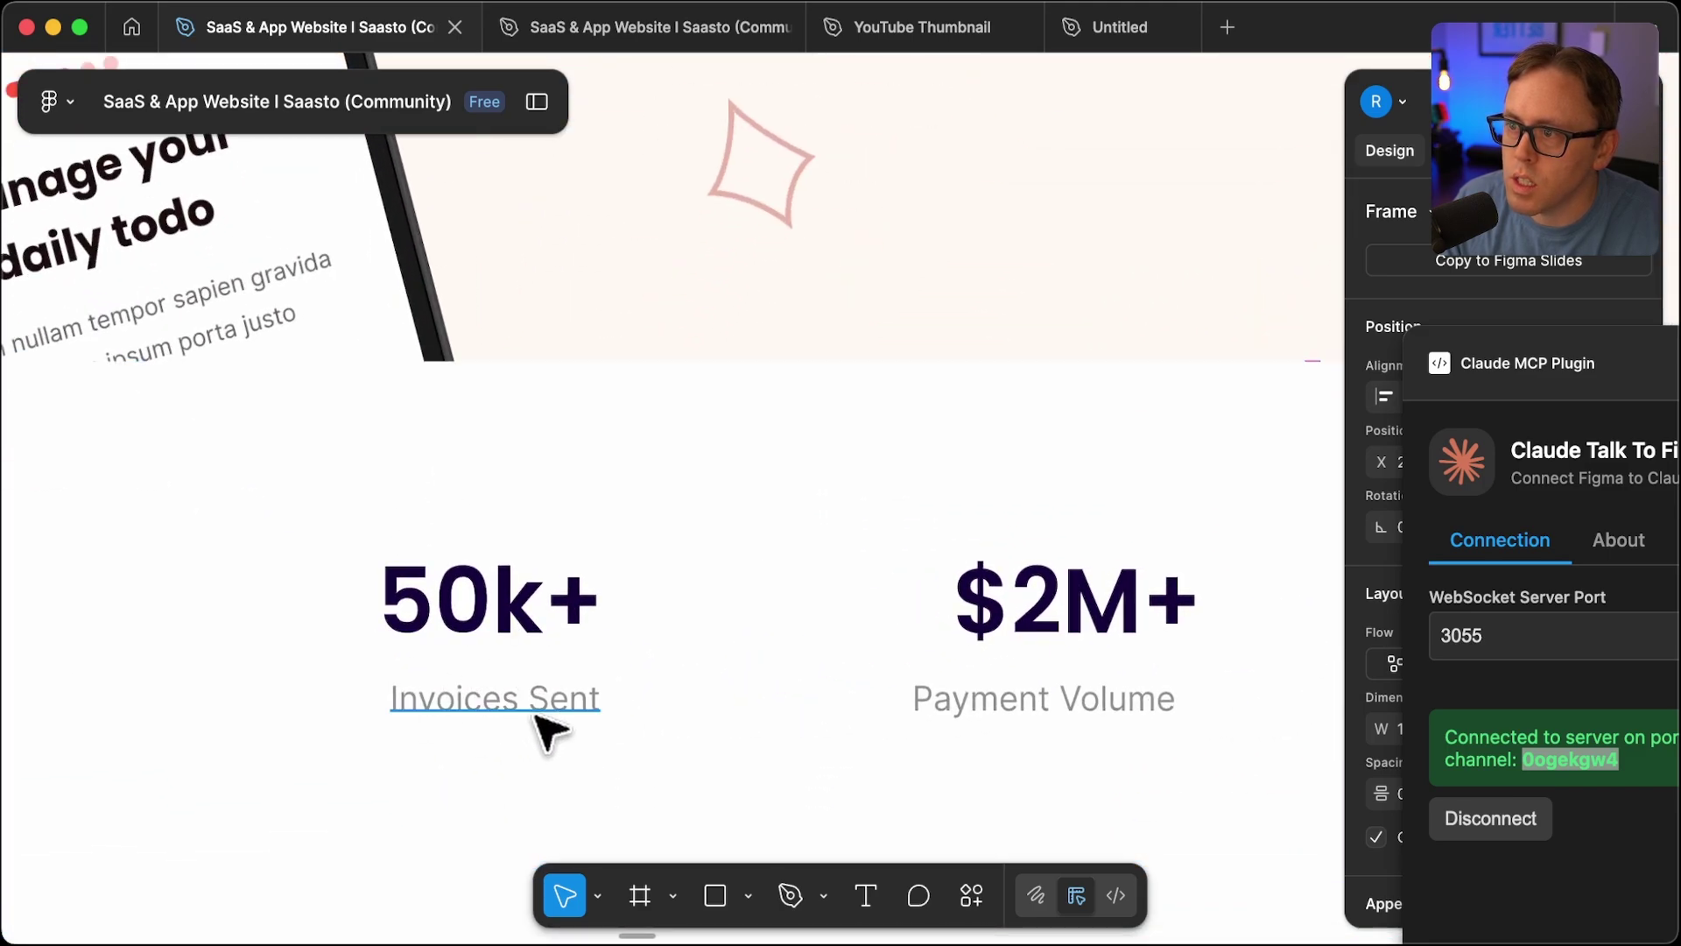
scroll(539, 727, down, 5)
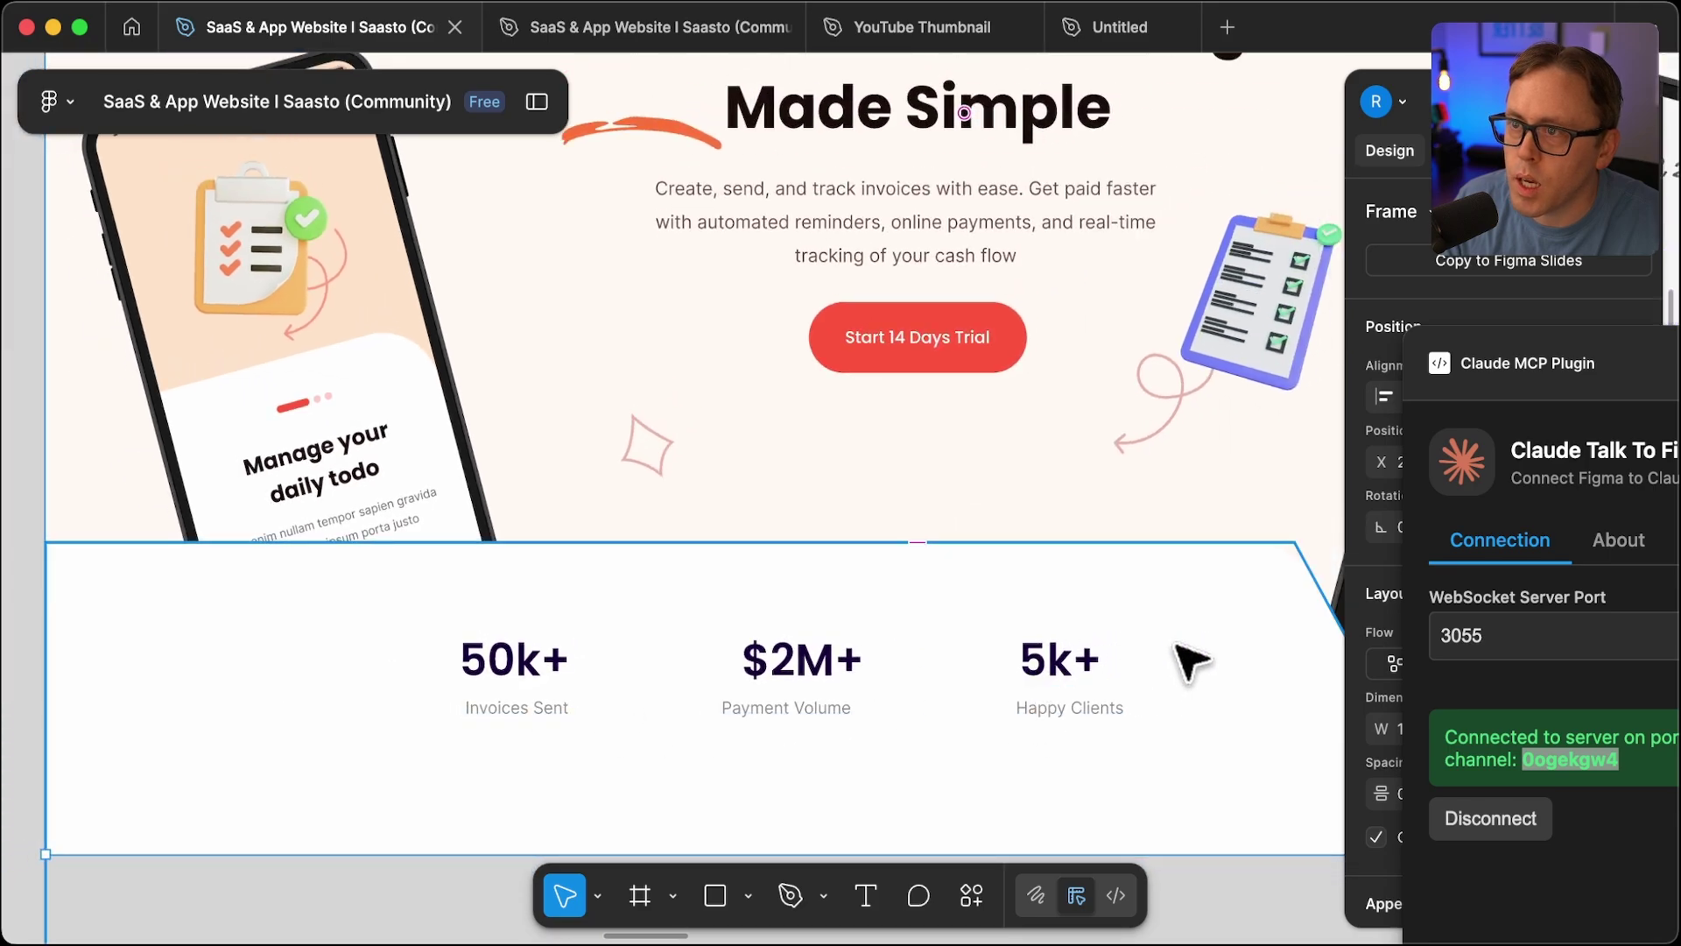
scroll(1174, 664, down, 2)
scroll(1088, 406, up, 3)
scroll(1069, 320, right, 3)
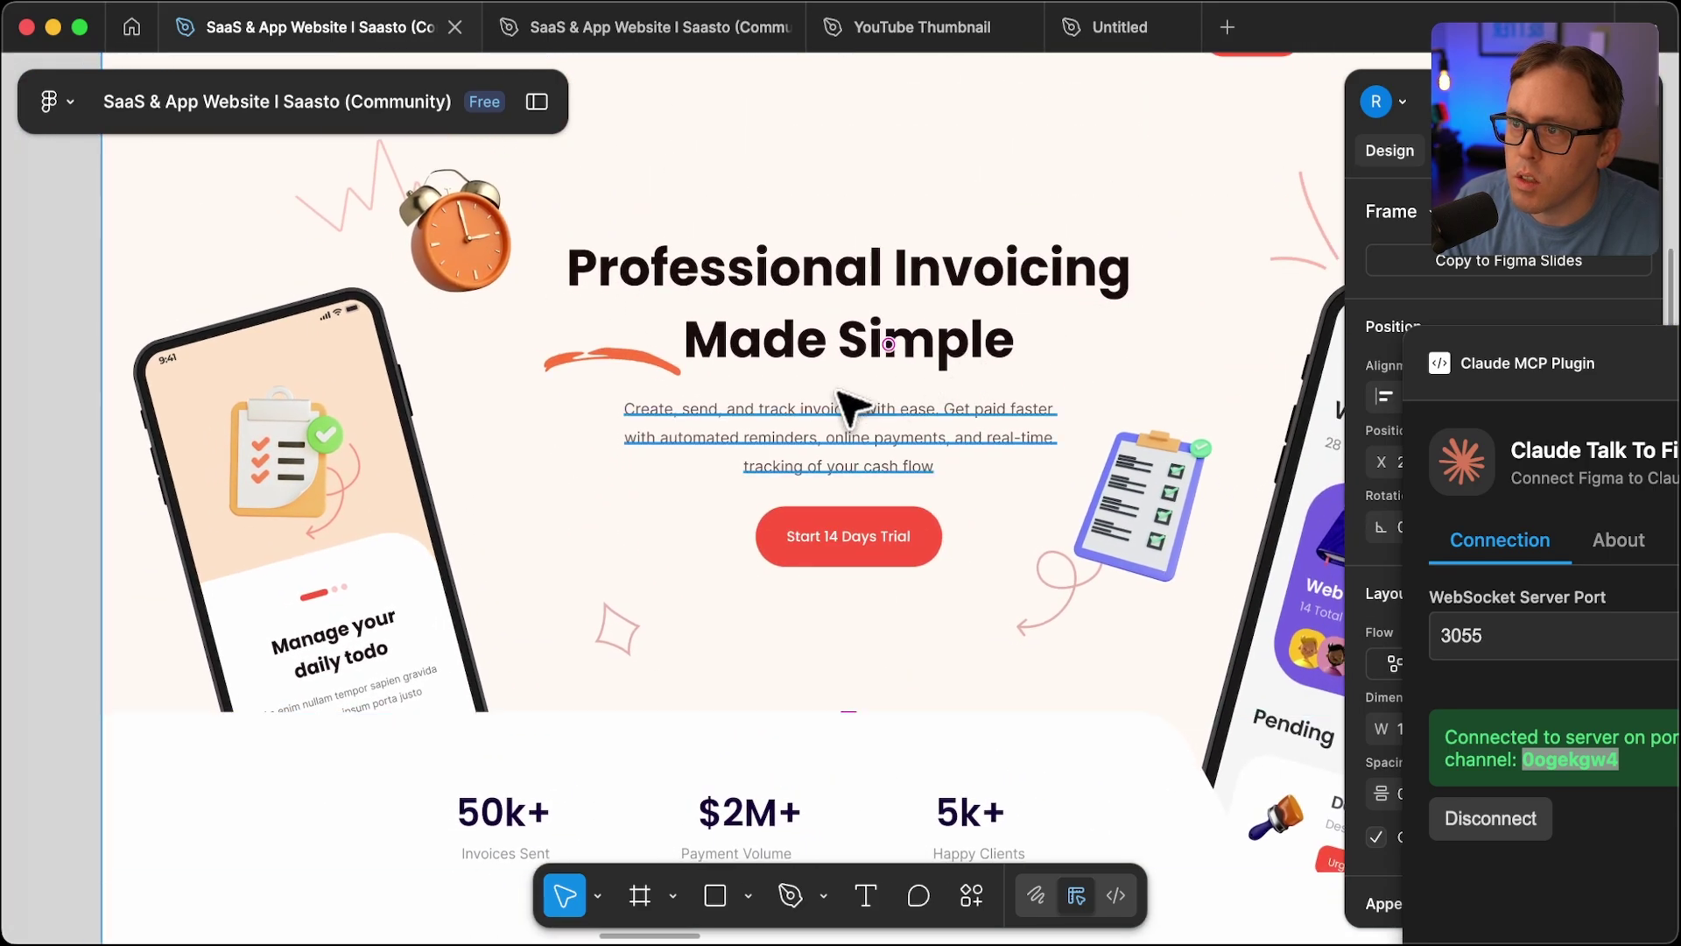
scroll(844, 403, up, 4)
scroll(810, 473, down, 5)
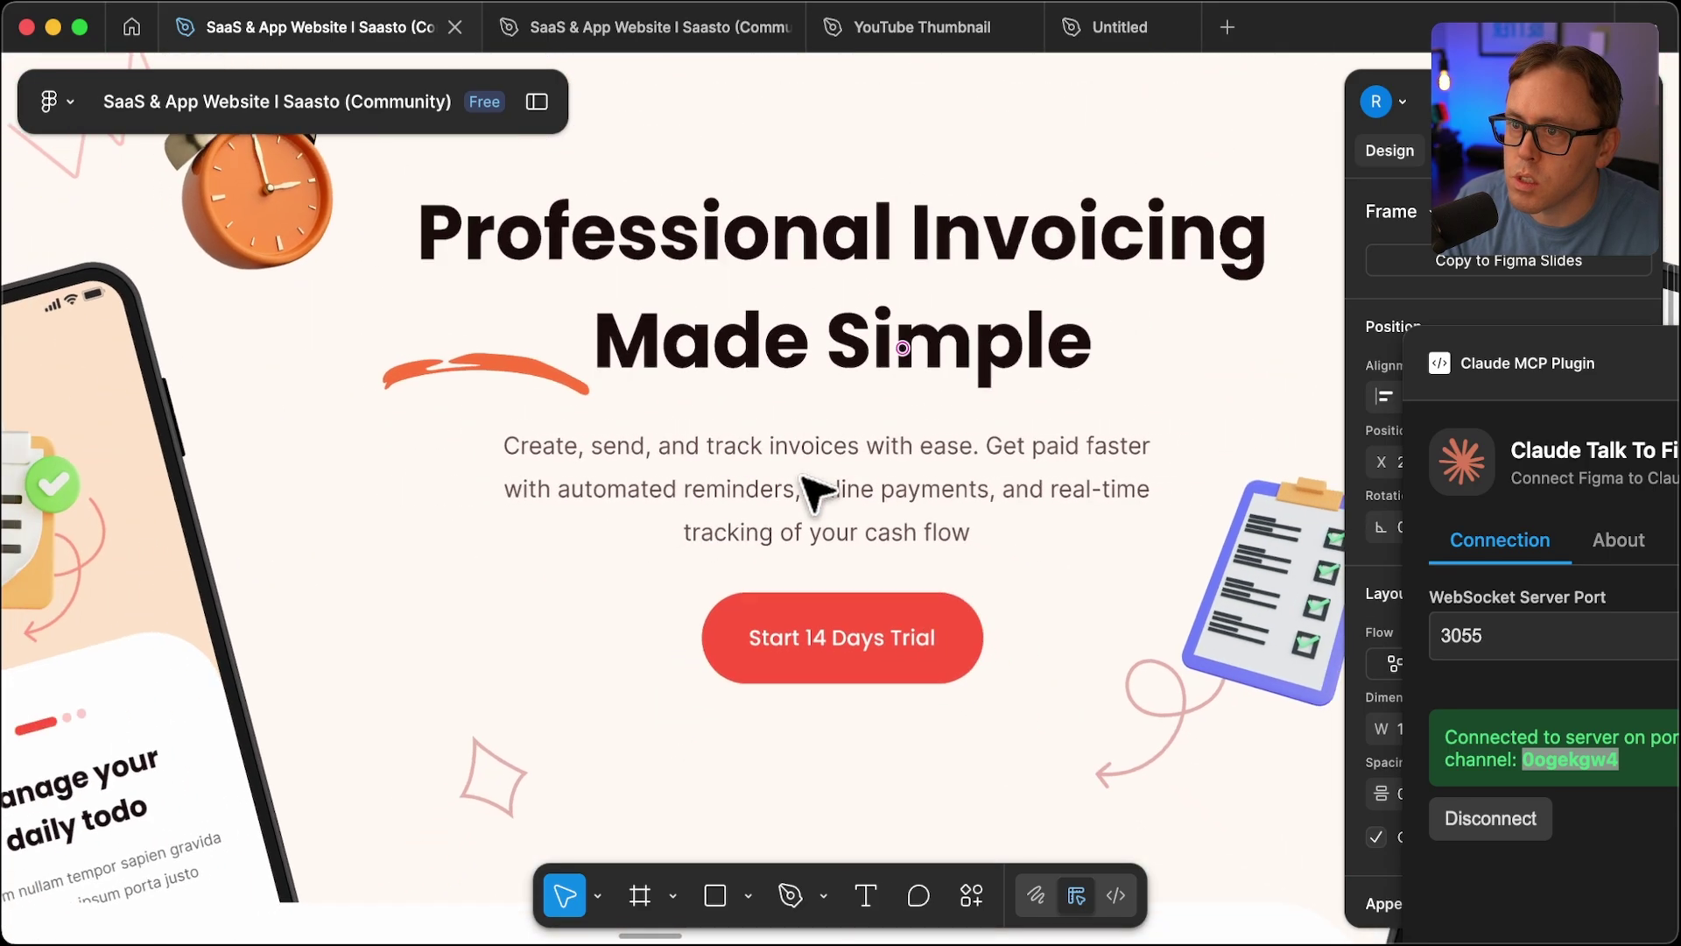
scroll(805, 479, down, 4)
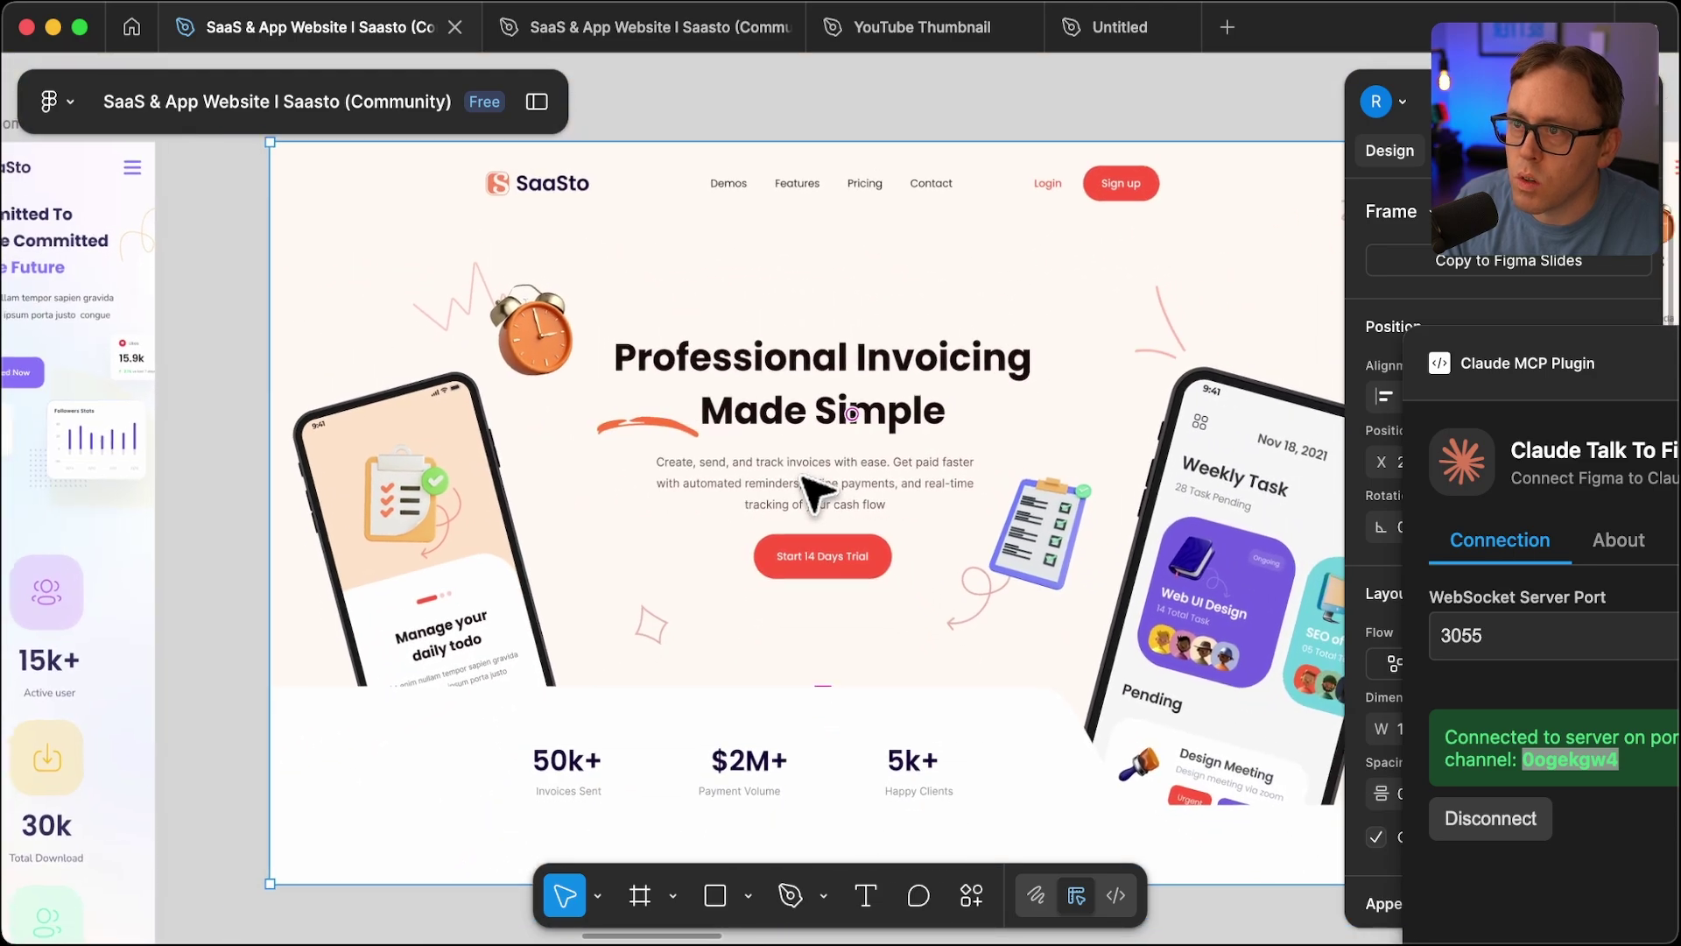
scroll(810, 486, right, 2)
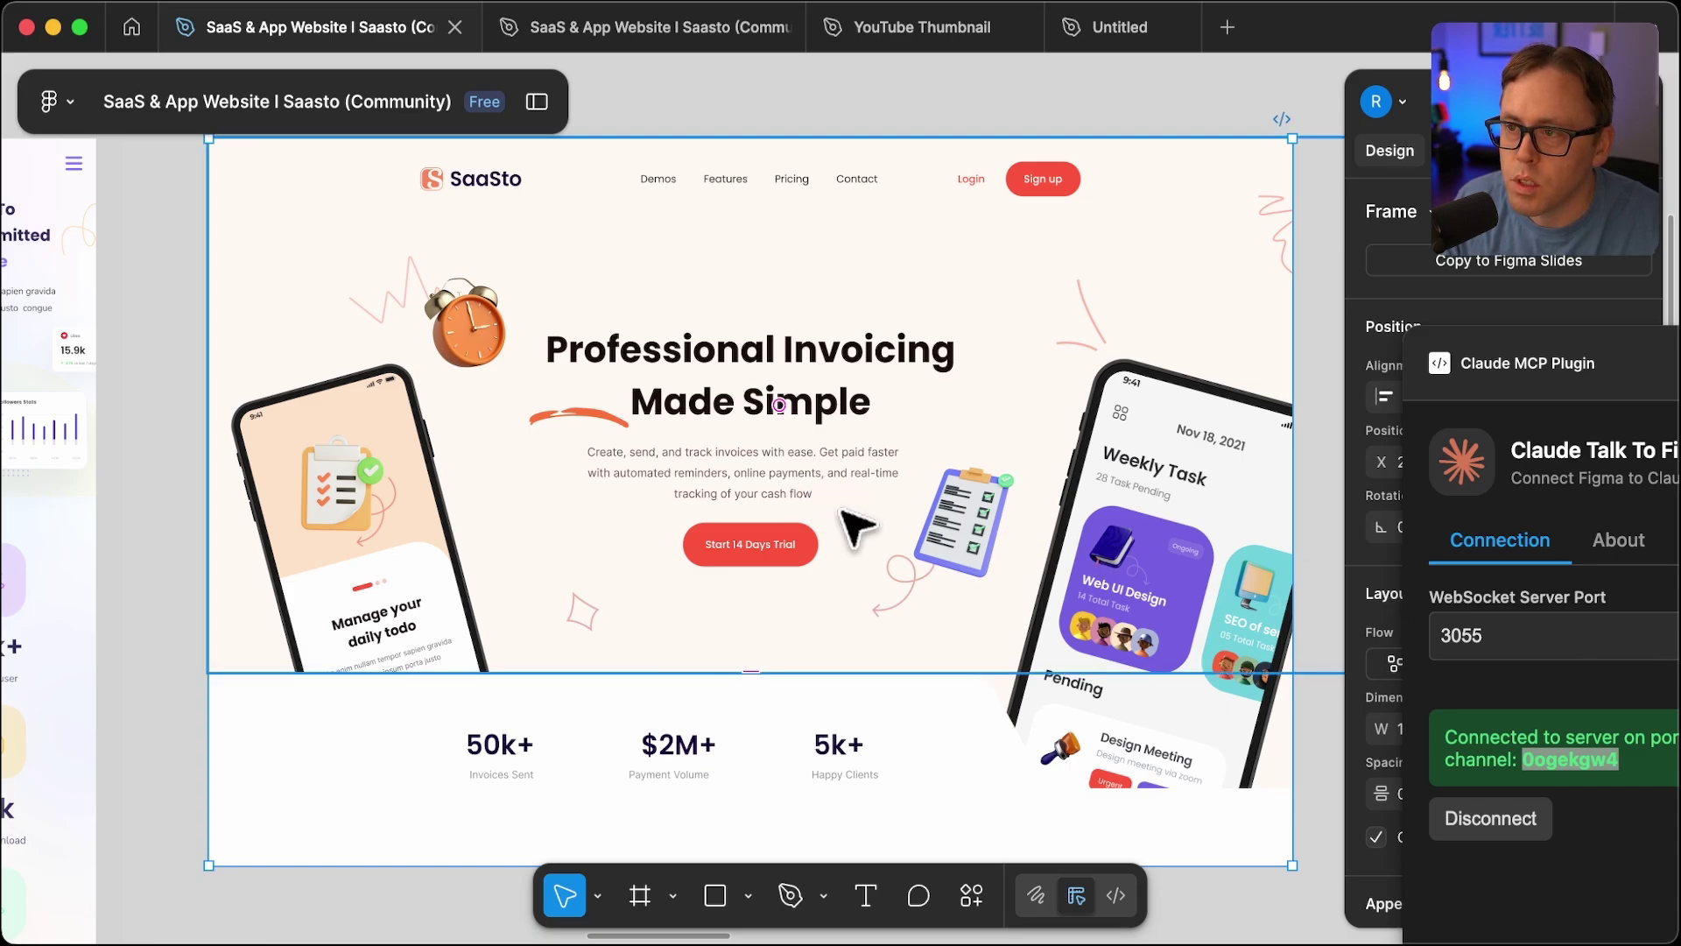
click(893, 133)
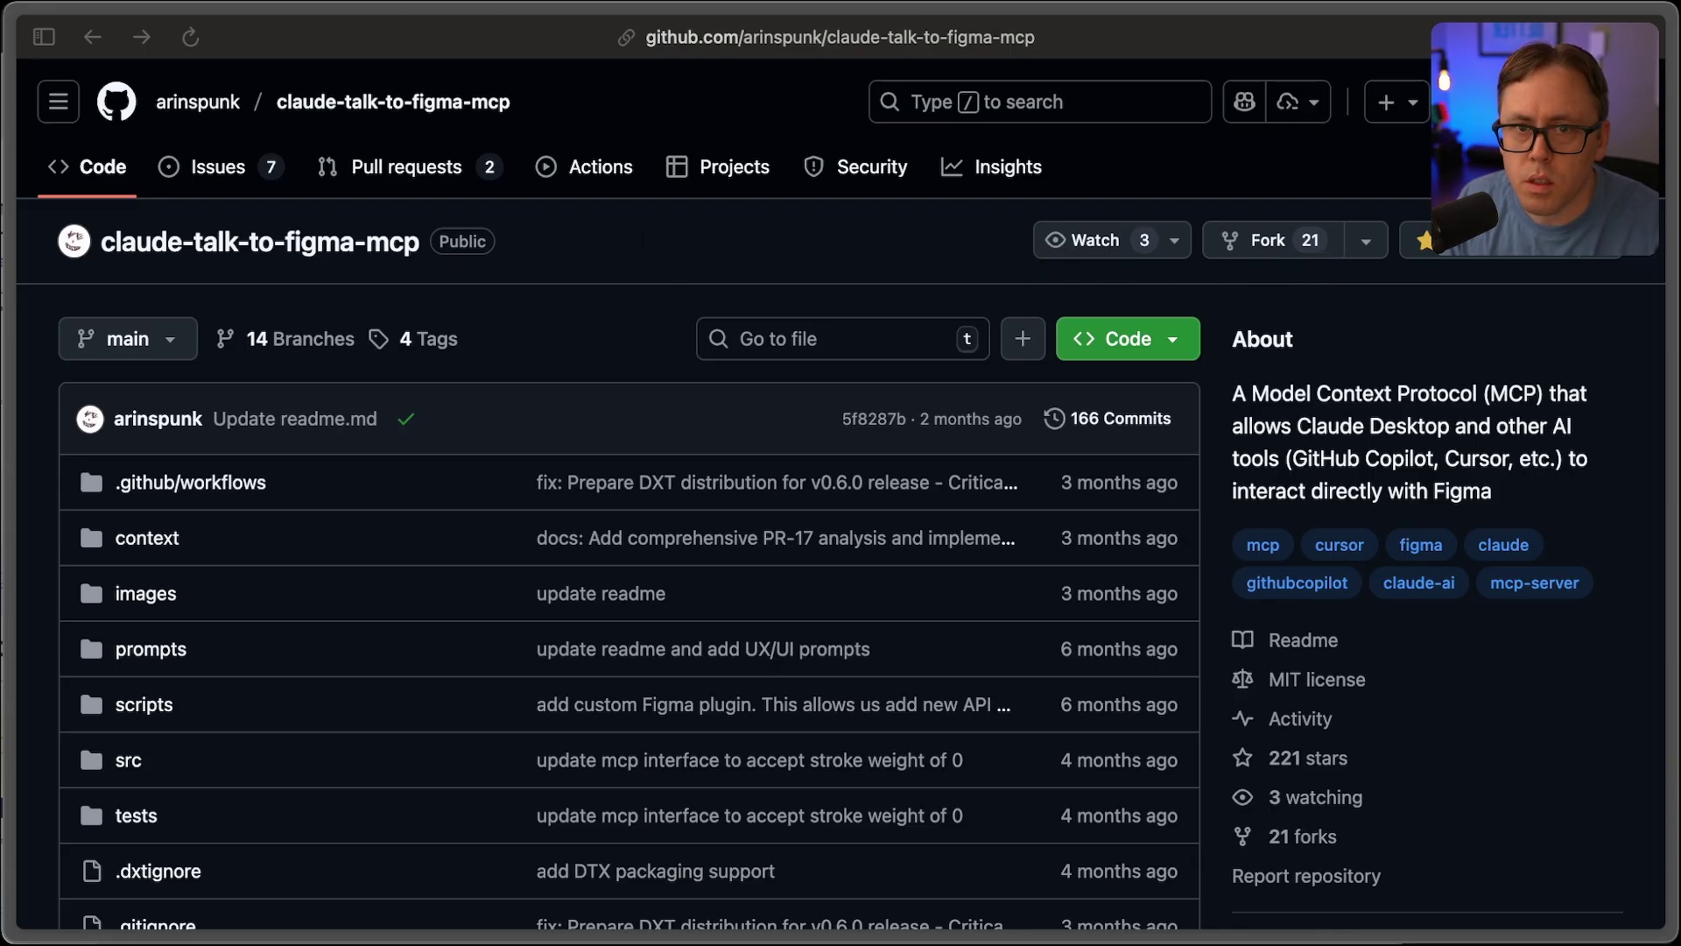
Scroll to the README's Effective Prompting Examples and copy the dashboard-with-sidebar prompt
scroll(735, 253, down, 20)
scroll(711, 301, down, 15)
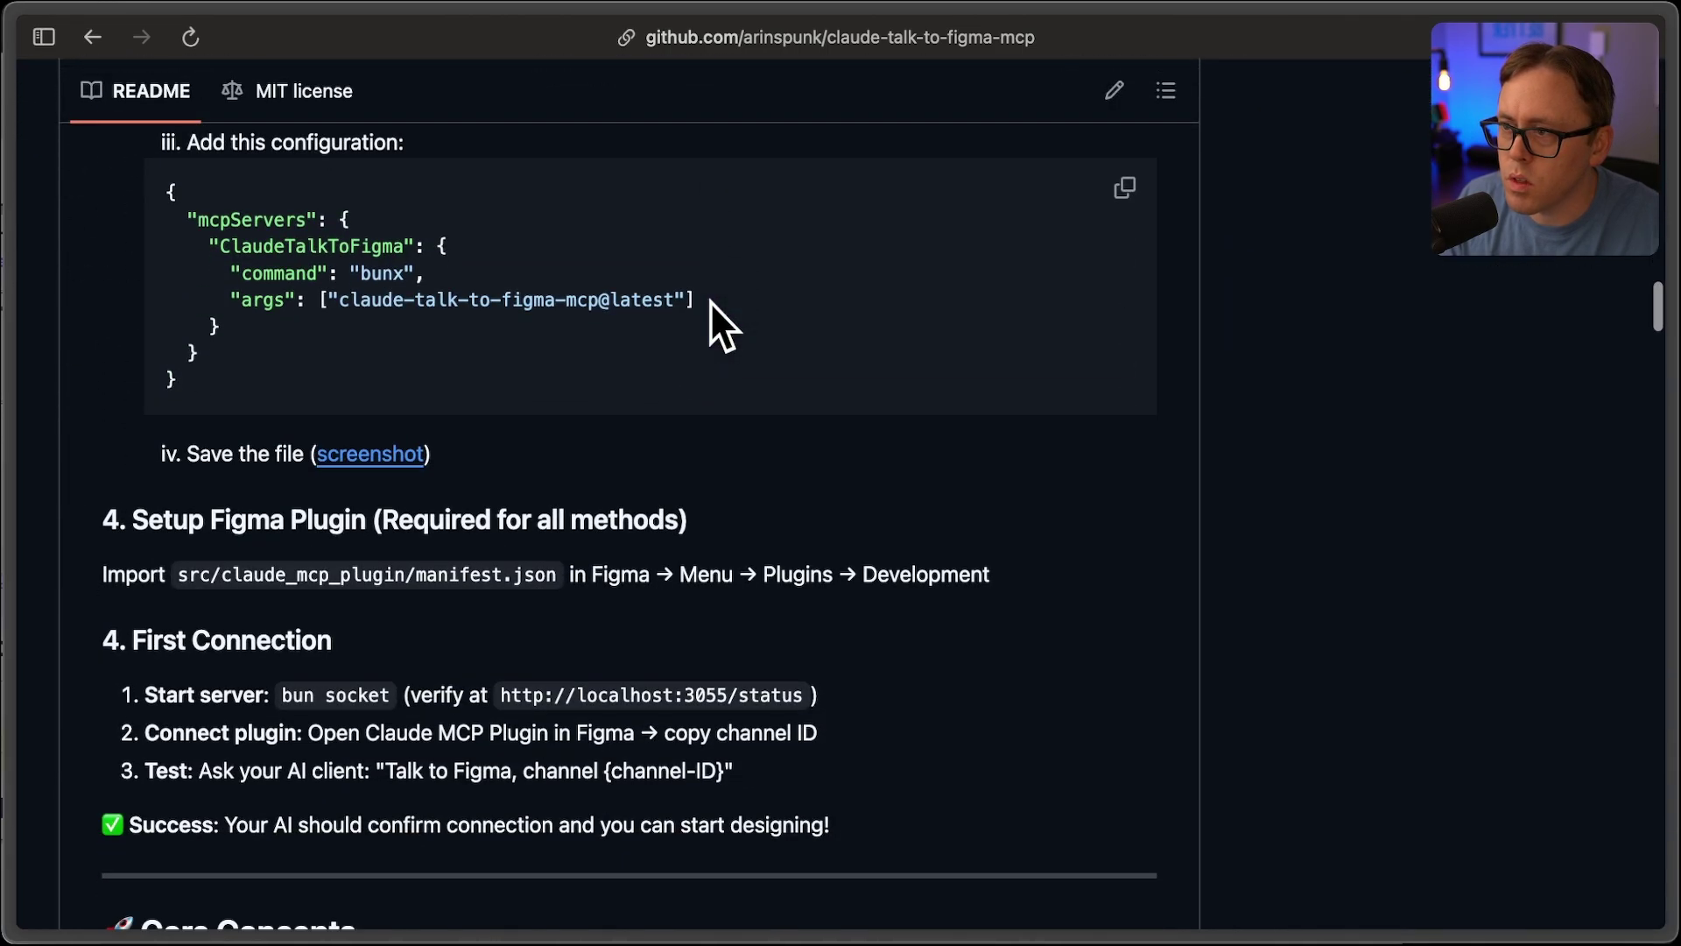
scroll(695, 315, down, 10)
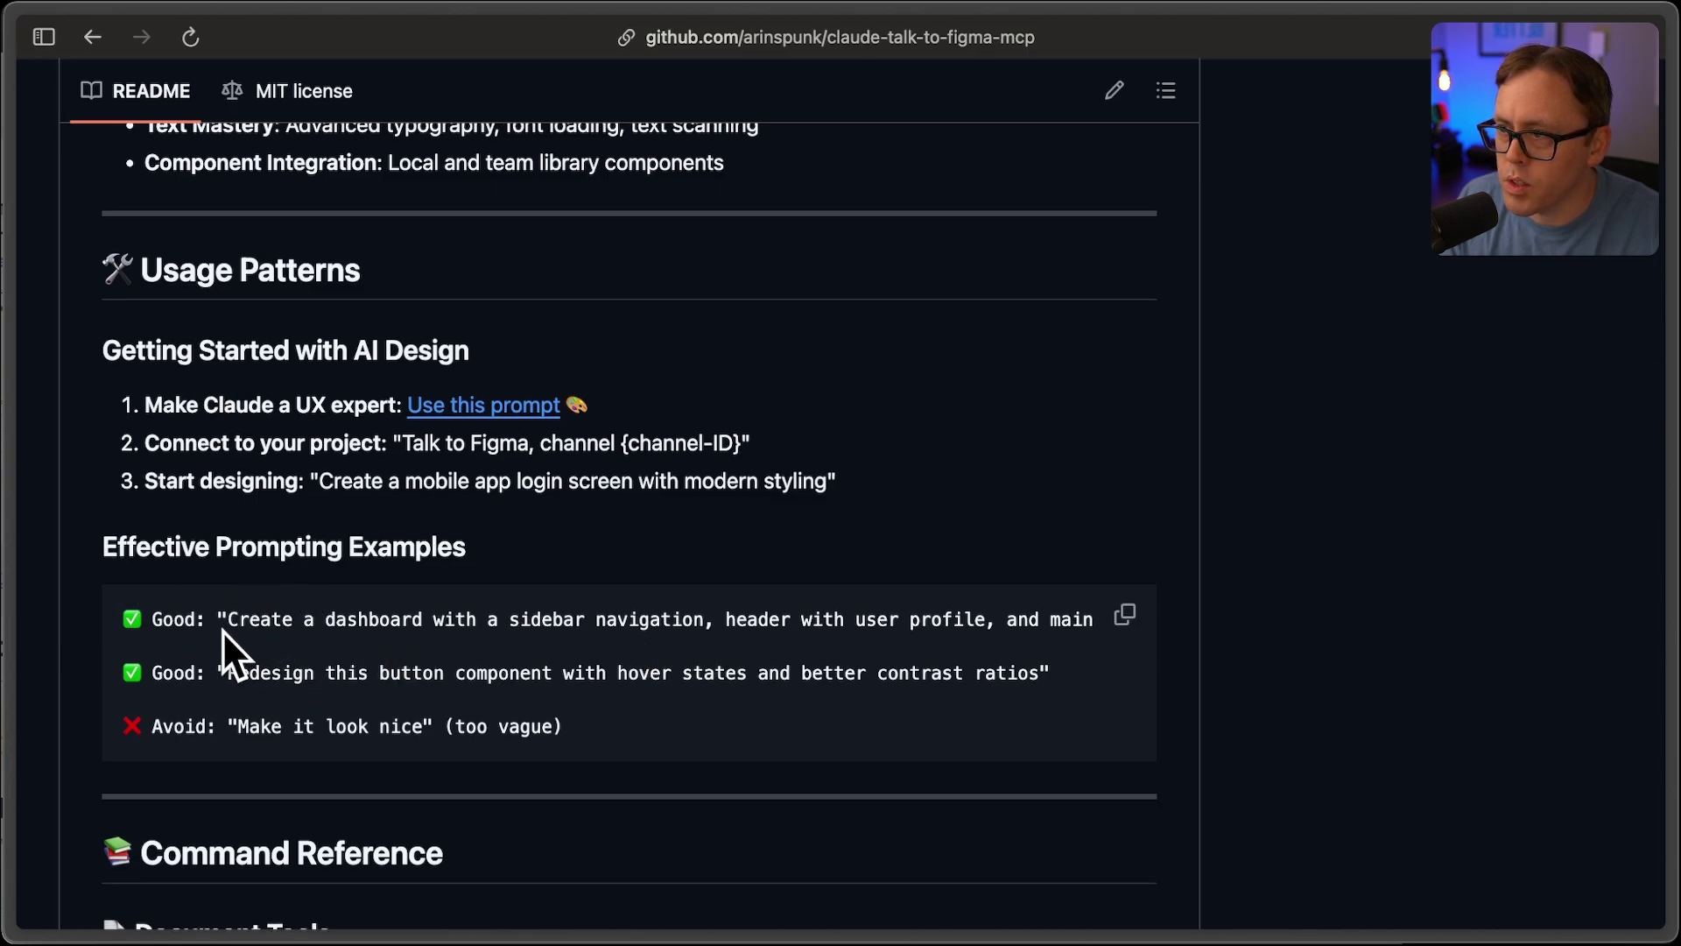
drag(226, 622, 439, 626)
scroll(506, 627, right, 10)
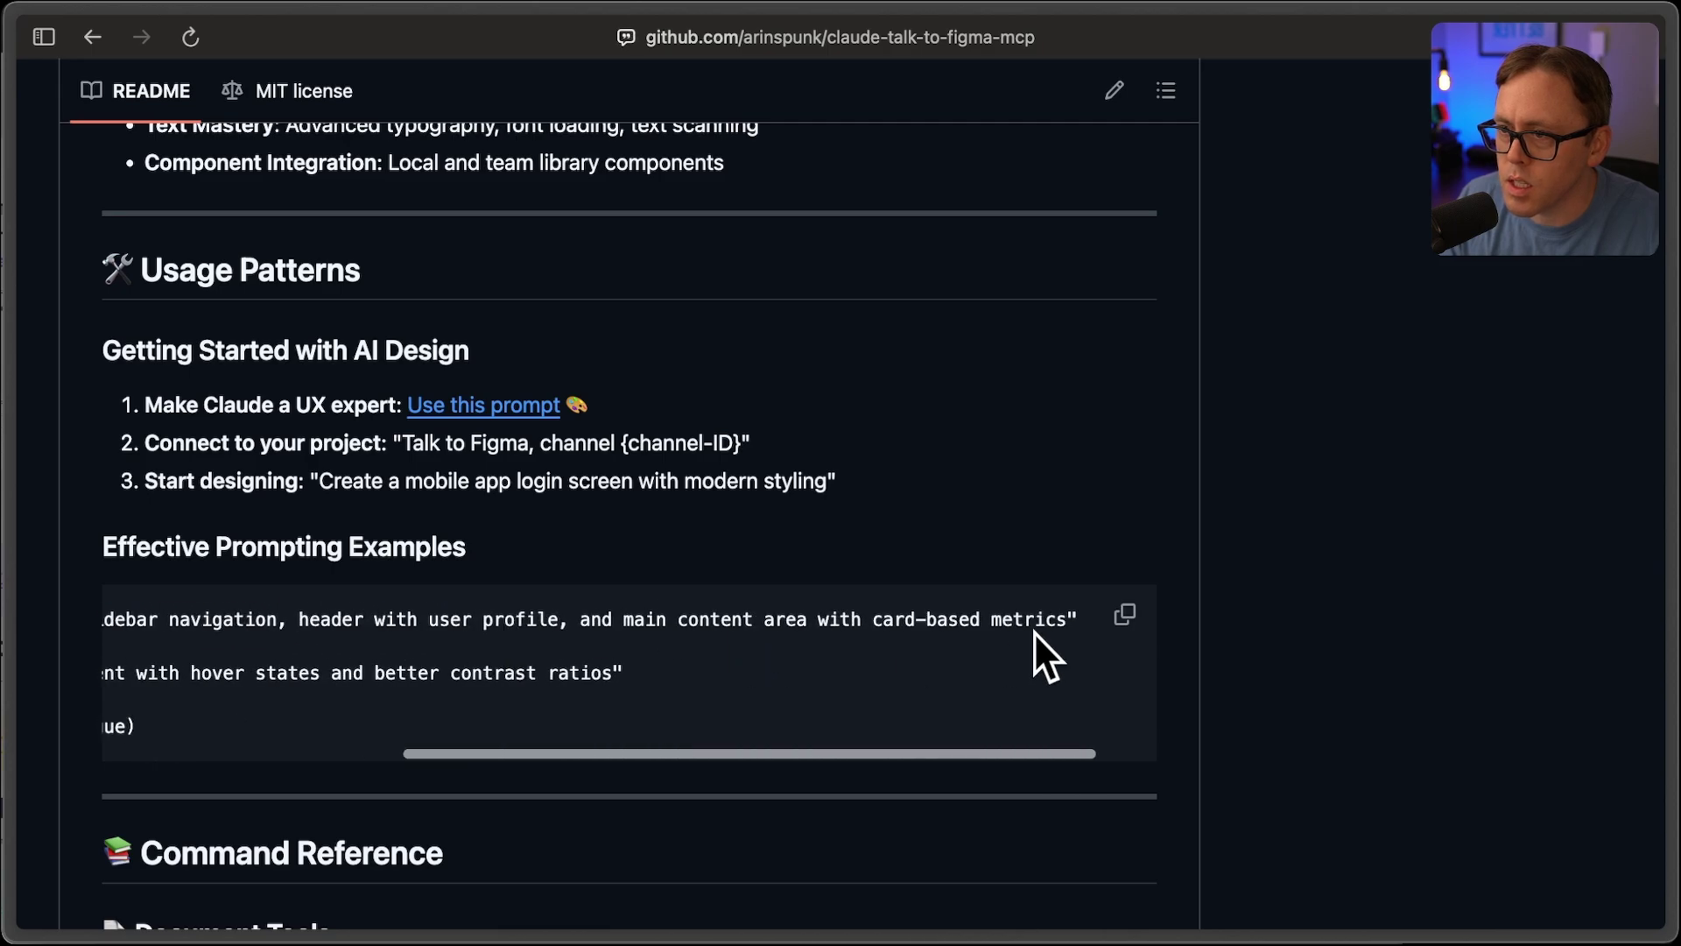
shift+click(1066, 626)
scroll(1095, 645, left, 10)
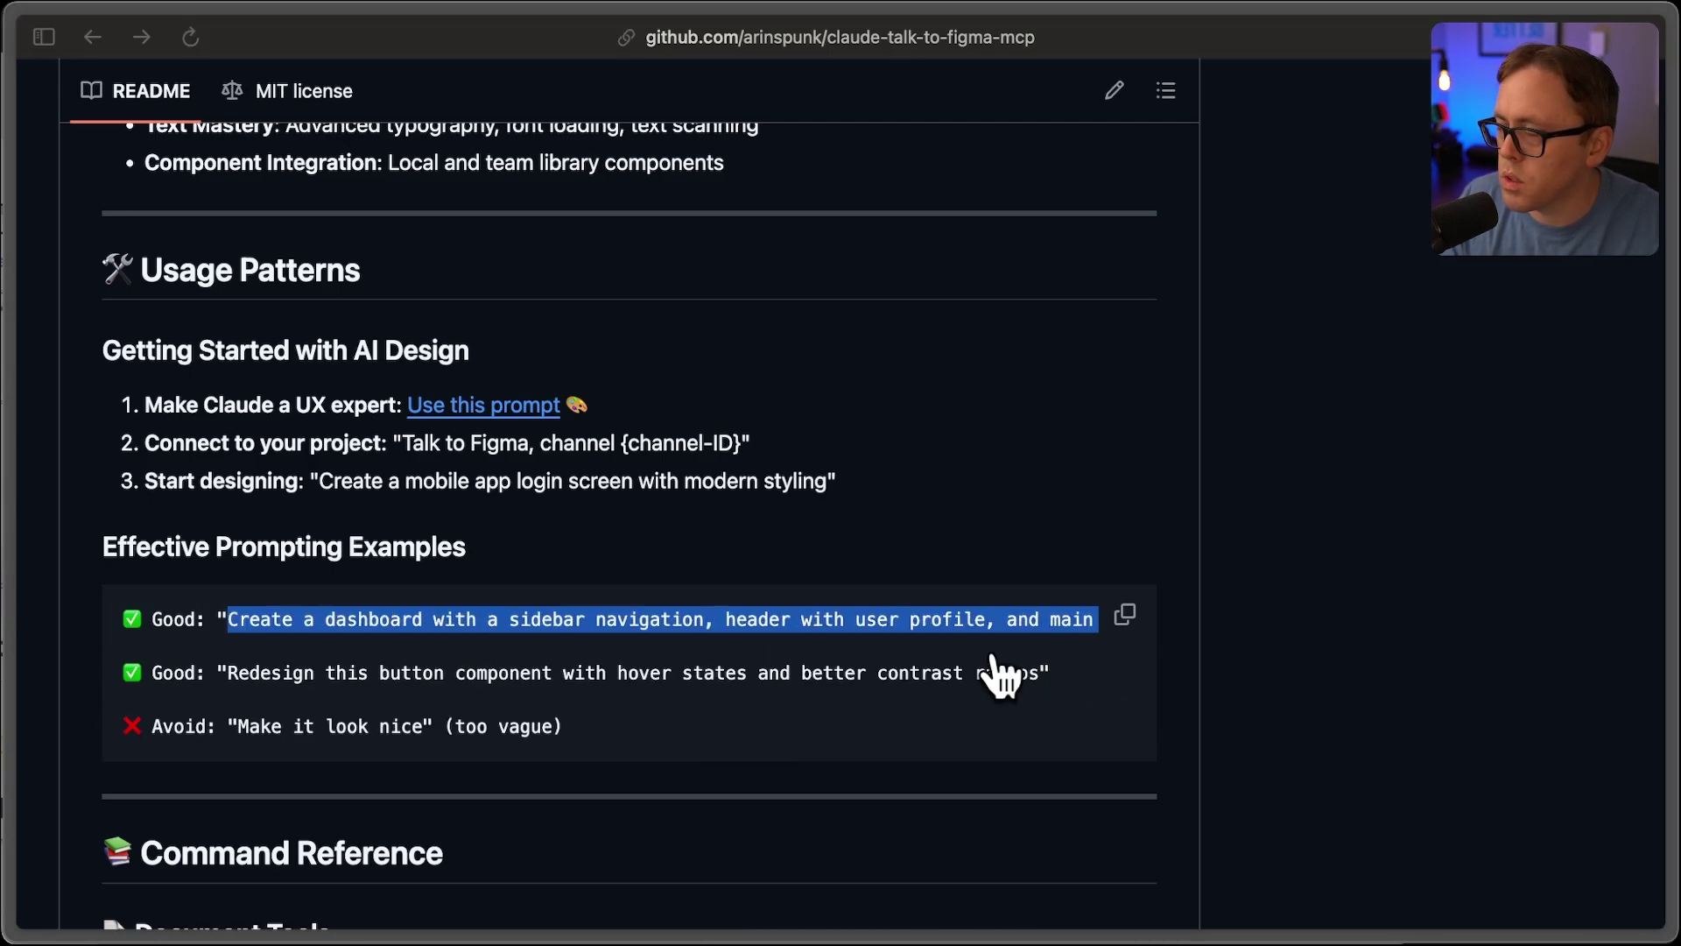
Back in Figma, switch to the empty Untitled file and check the canvas menu for plugins
key(super+Tab)
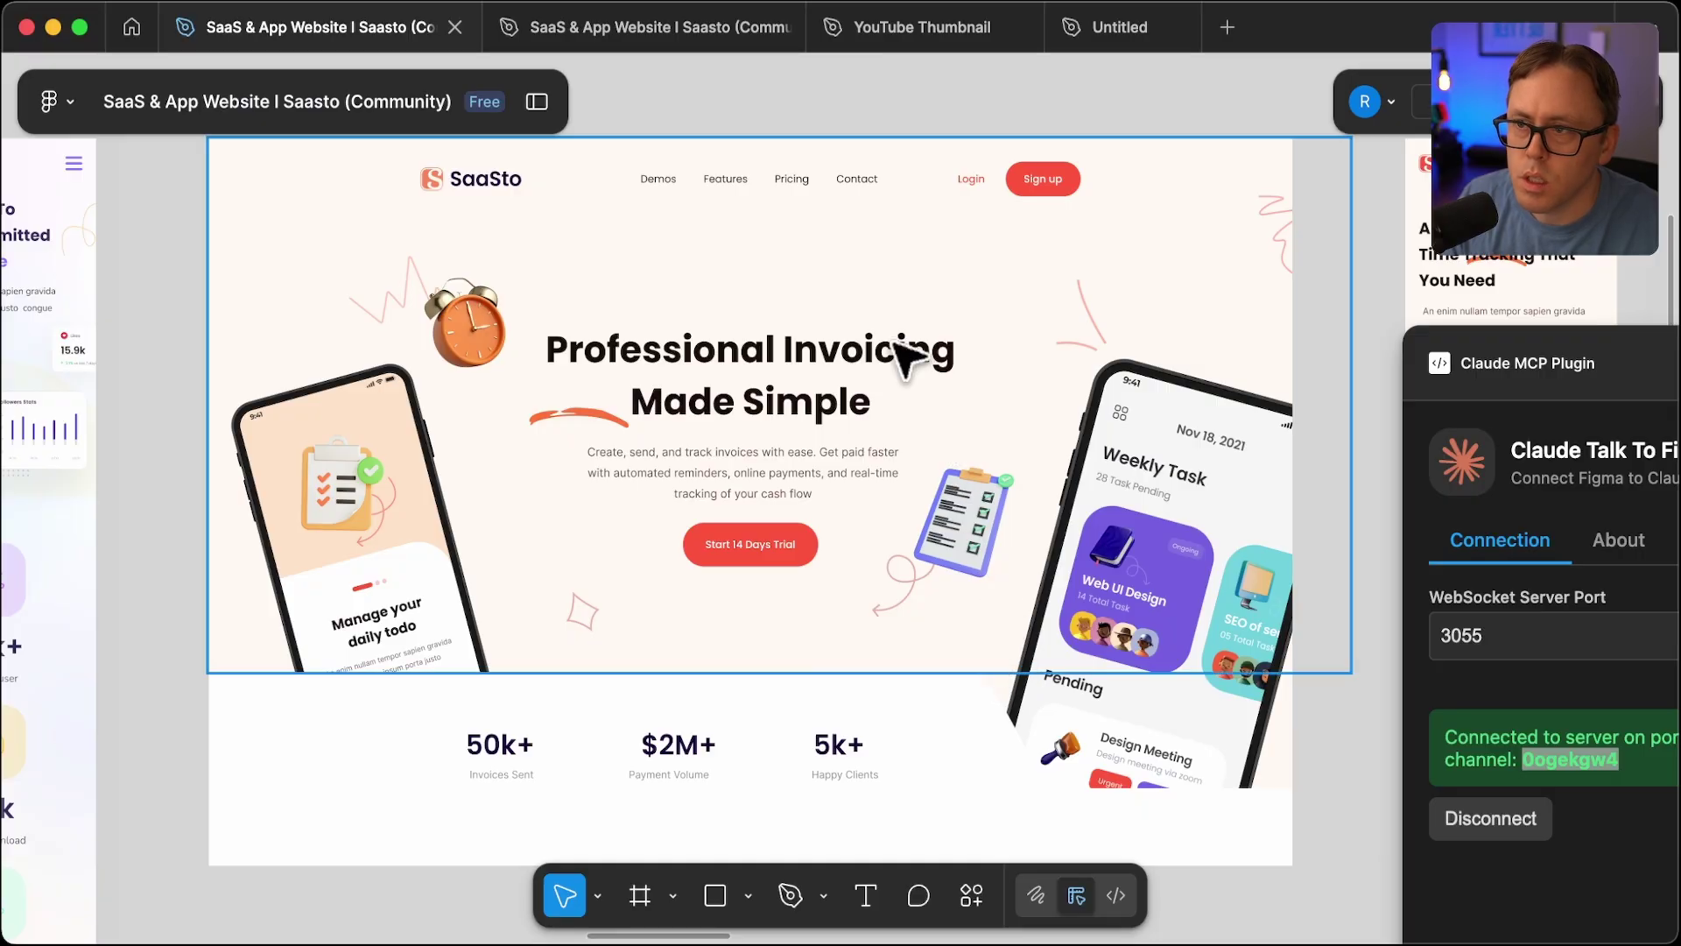
click(1149, 37)
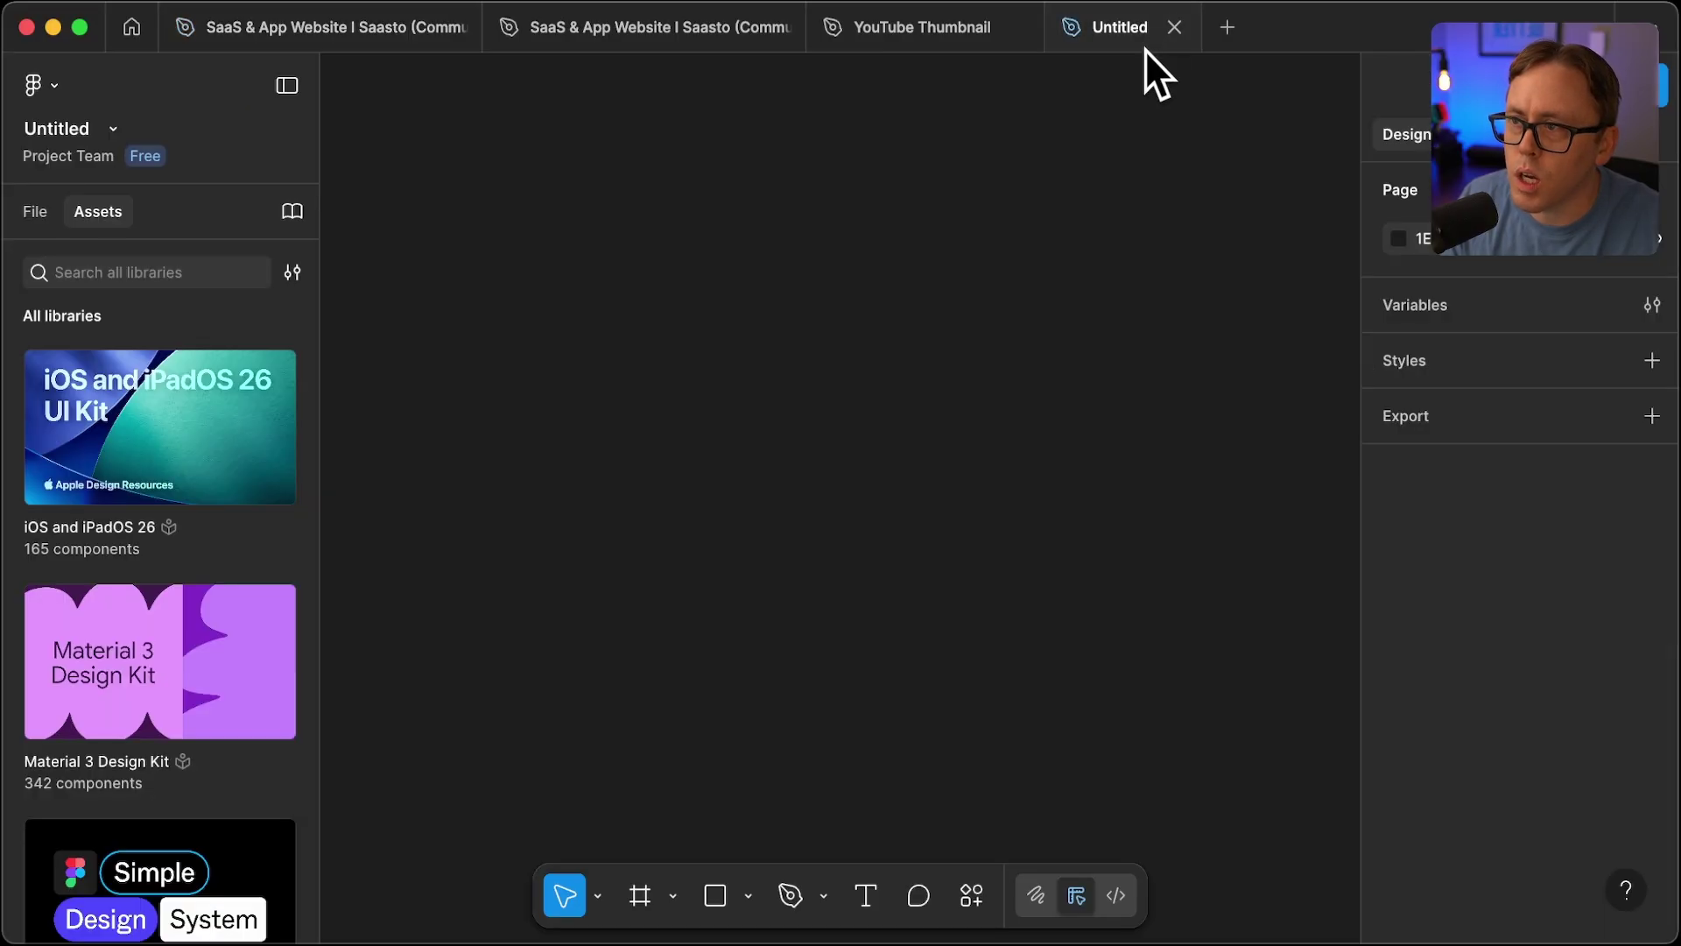
right_click(472, 214)
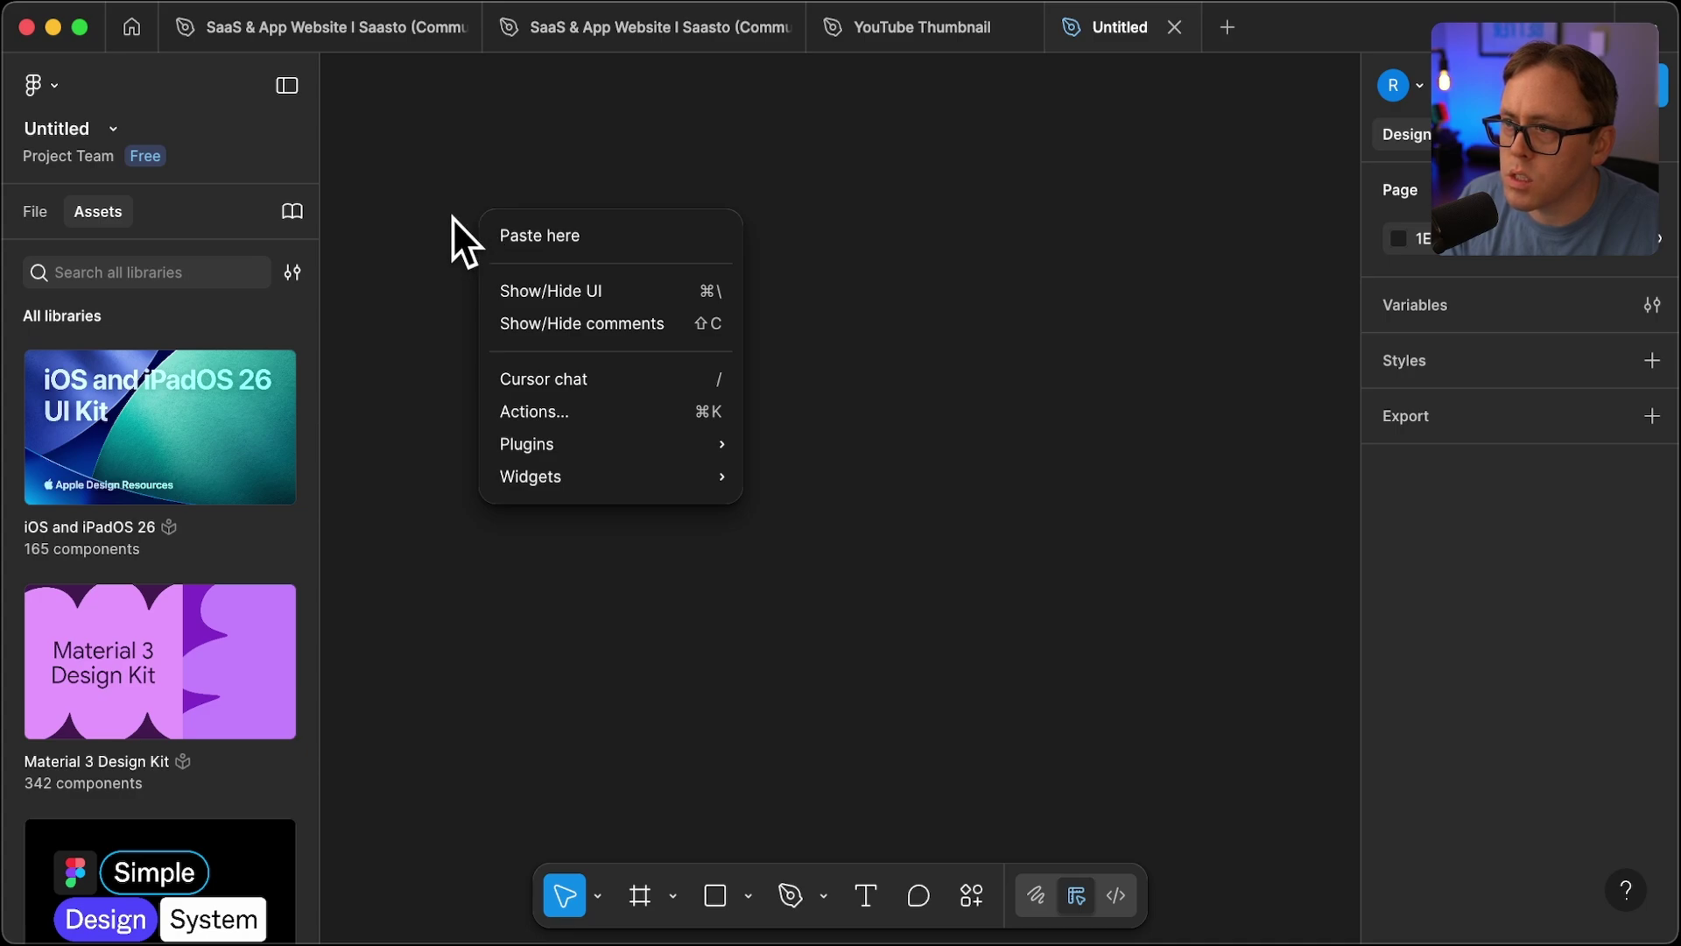
click(452, 217)
right_click(401, 214)
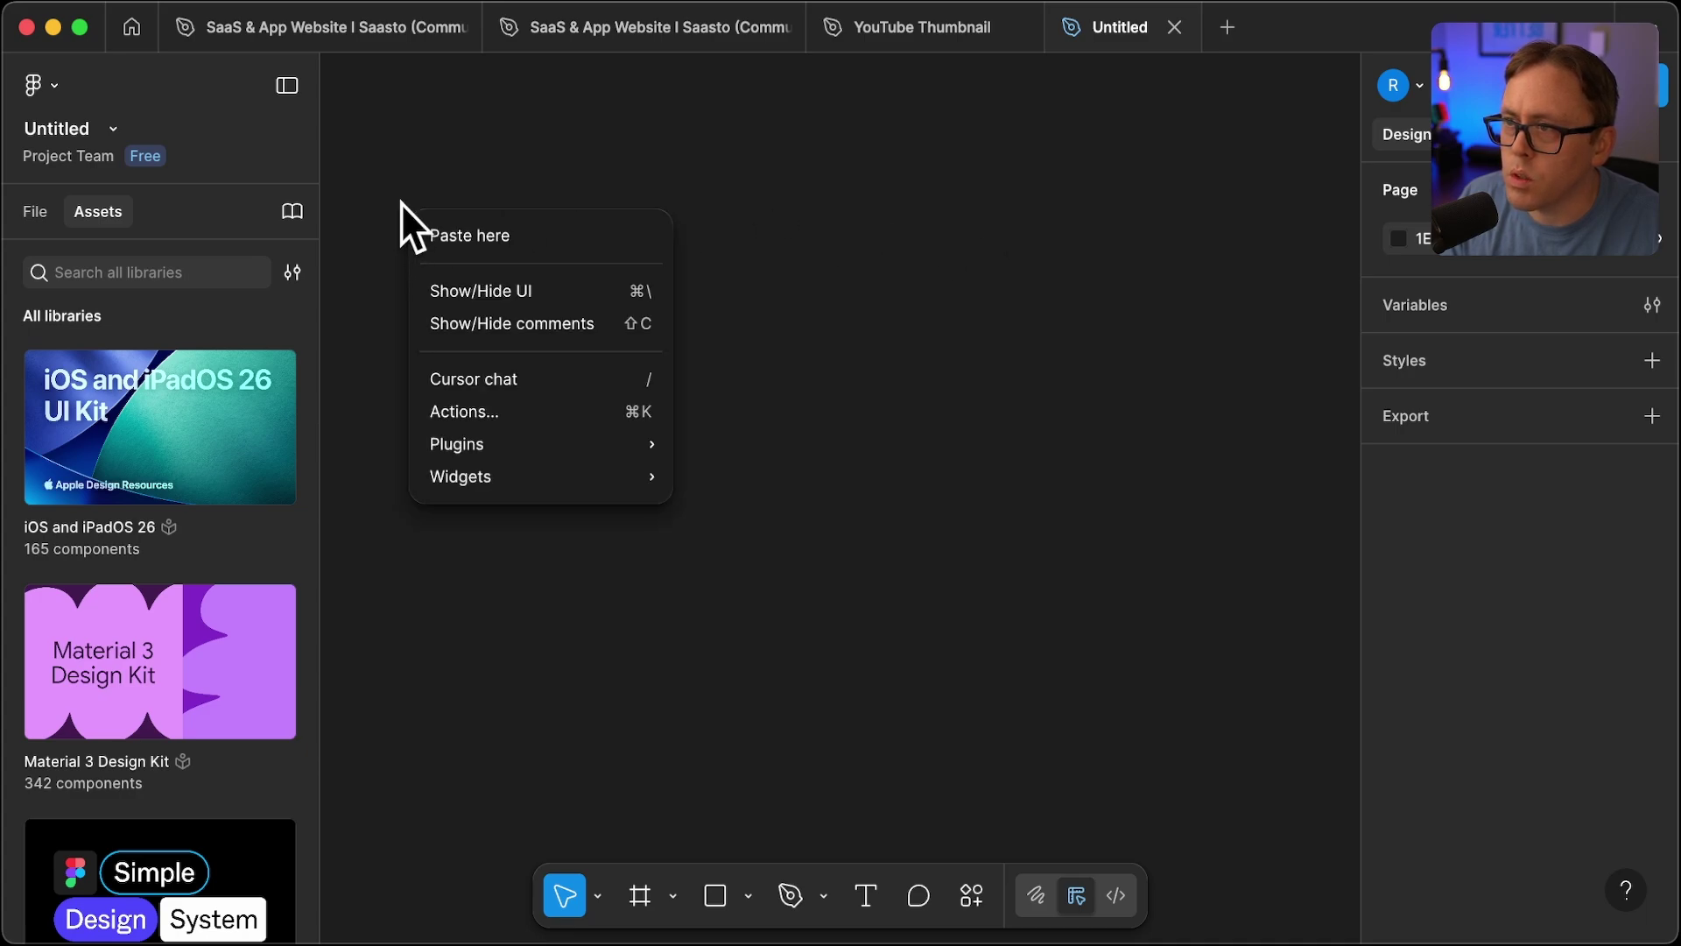
click(688, 740)
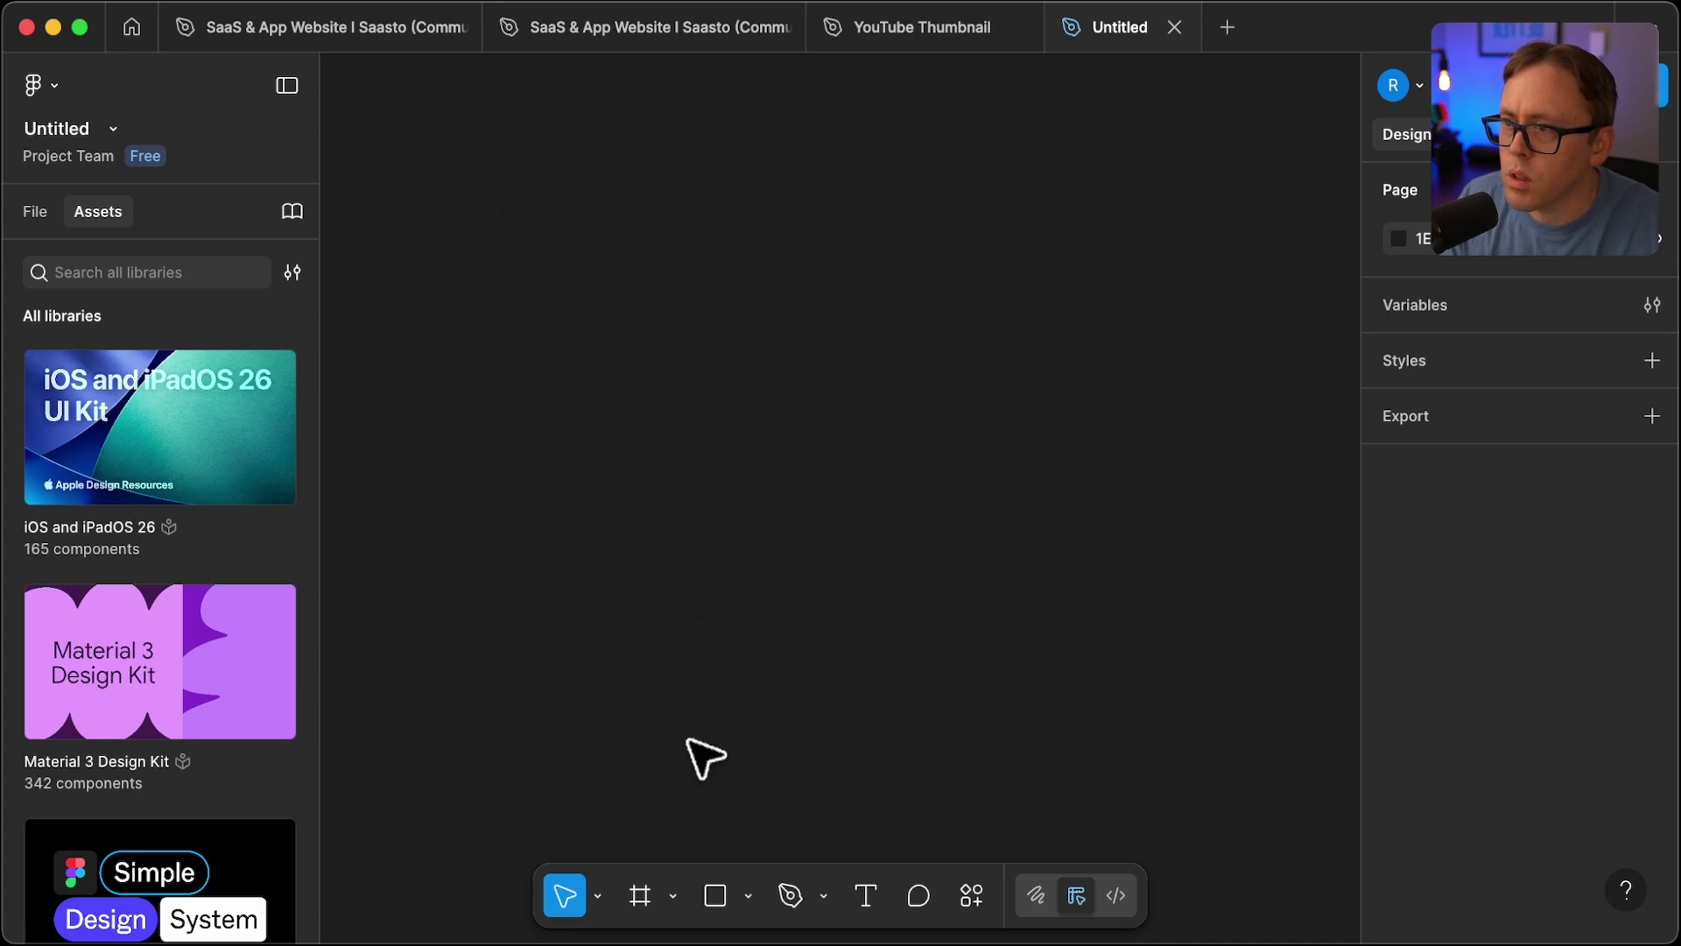
Draw a 779×1092 frame on the empty canvas and collapse the left side panel
click(645, 902)
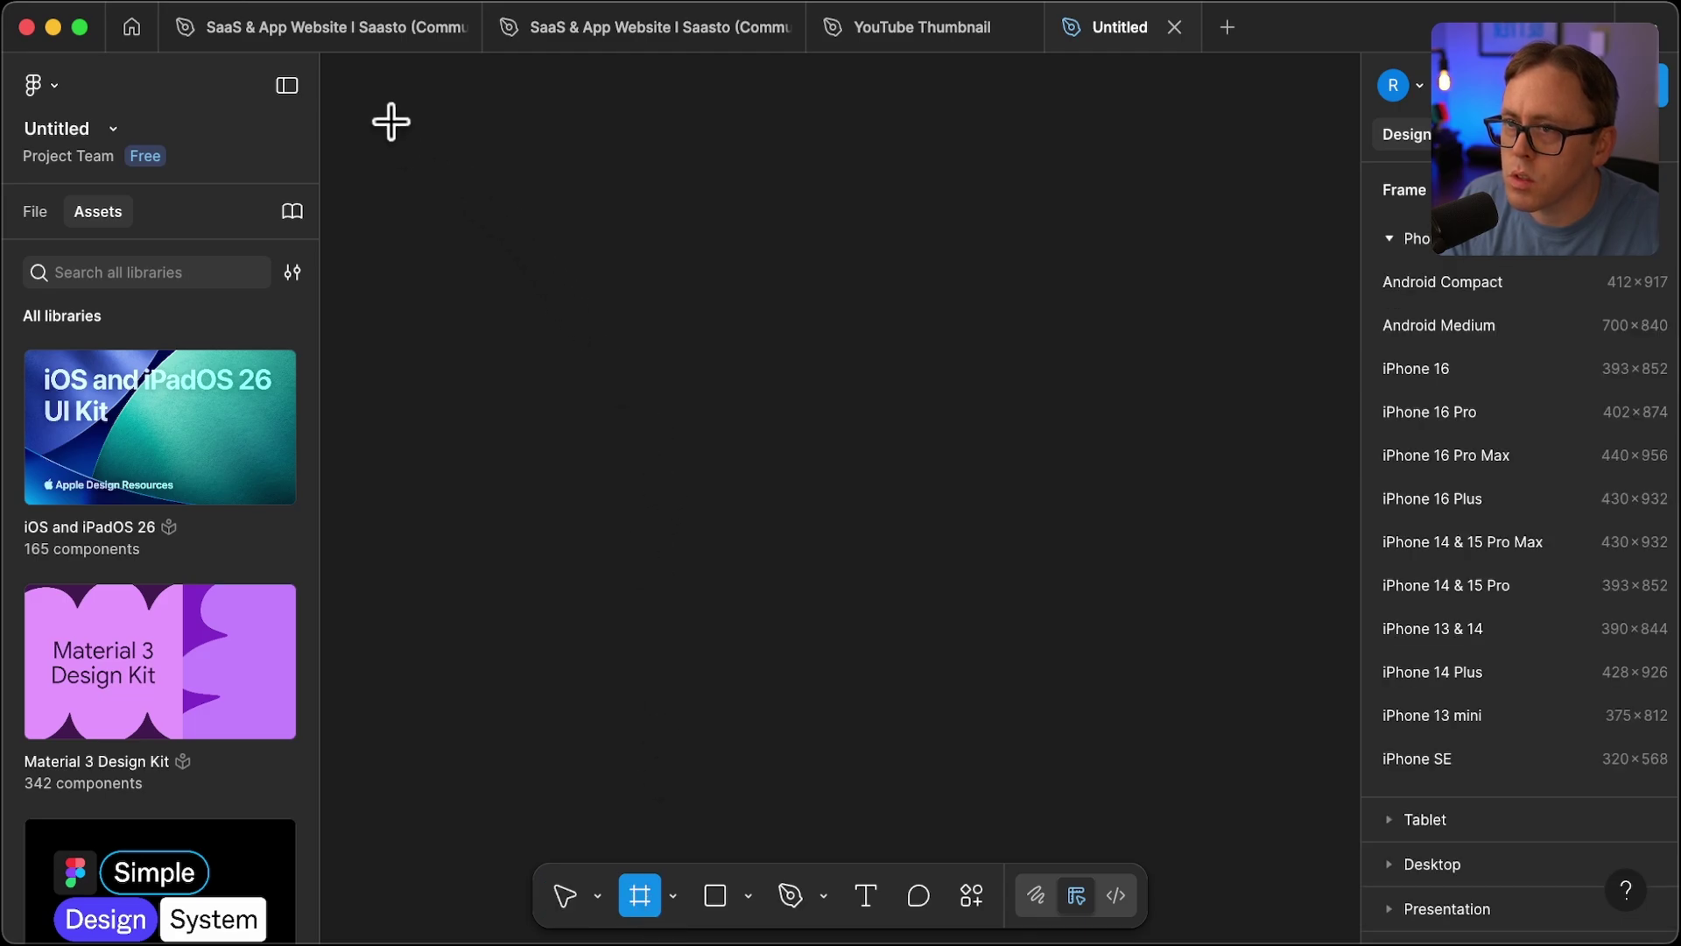
drag(391, 121, 1165, 928)
scroll(950, 456, up, 10)
scroll(856, 387, left, 2)
scroll(857, 387, up, 1)
click(280, 85)
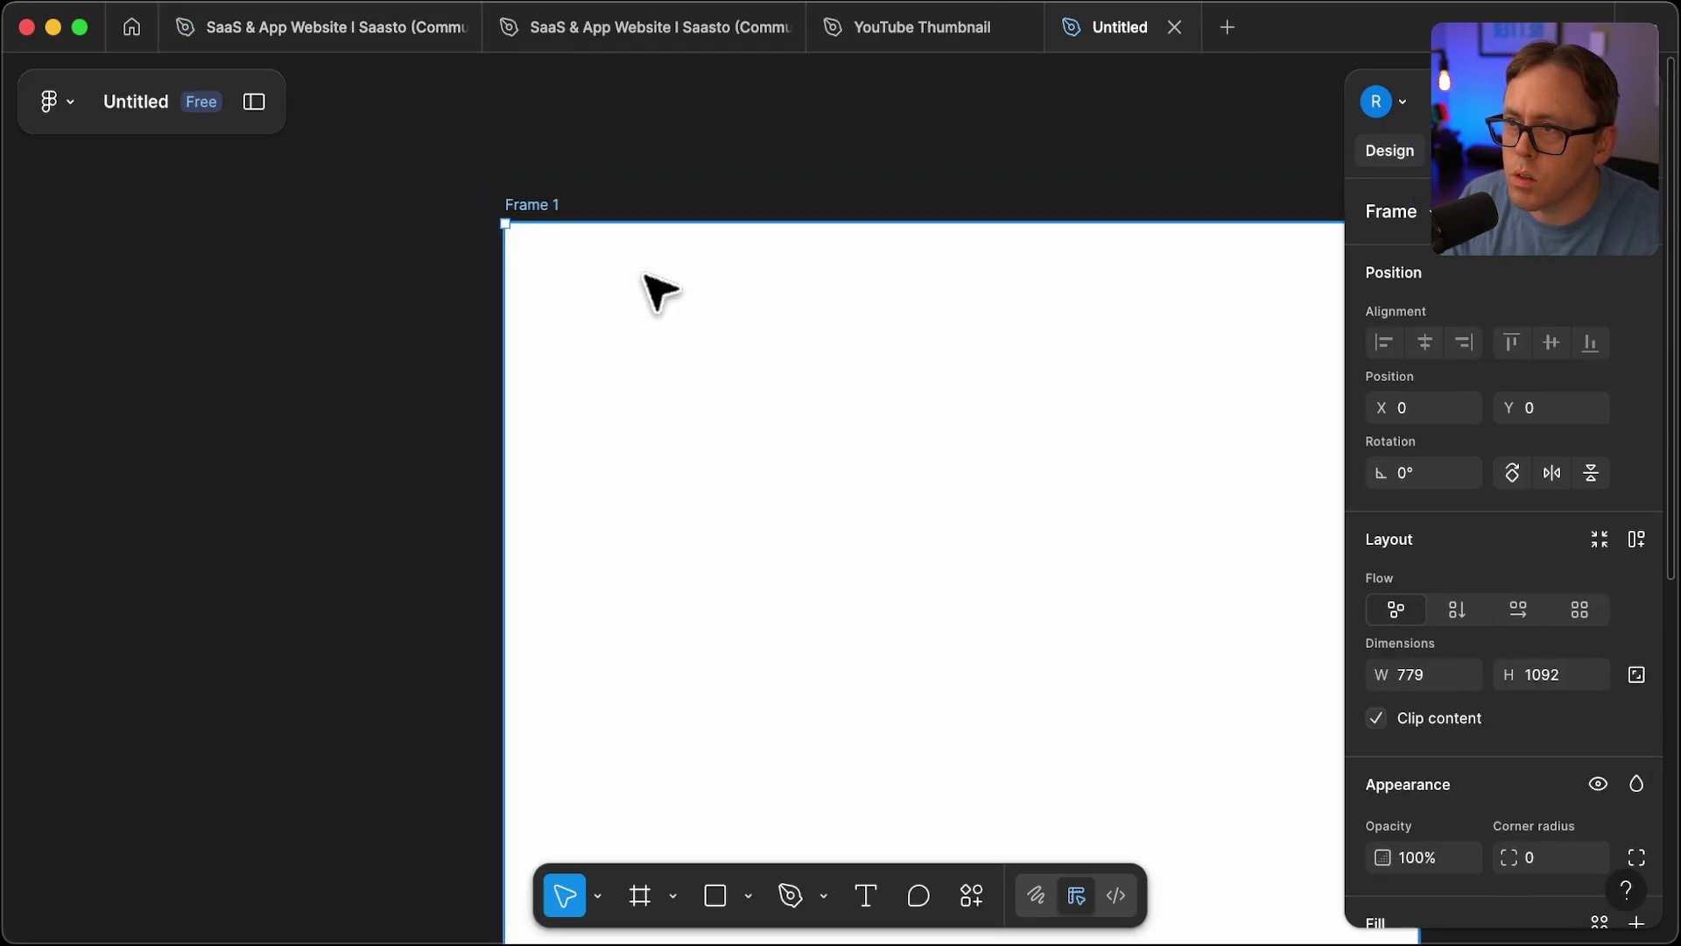
scroll(645, 289, up, 1)
scroll(644, 271, right, 3)
scroll(643, 271, down, 2)
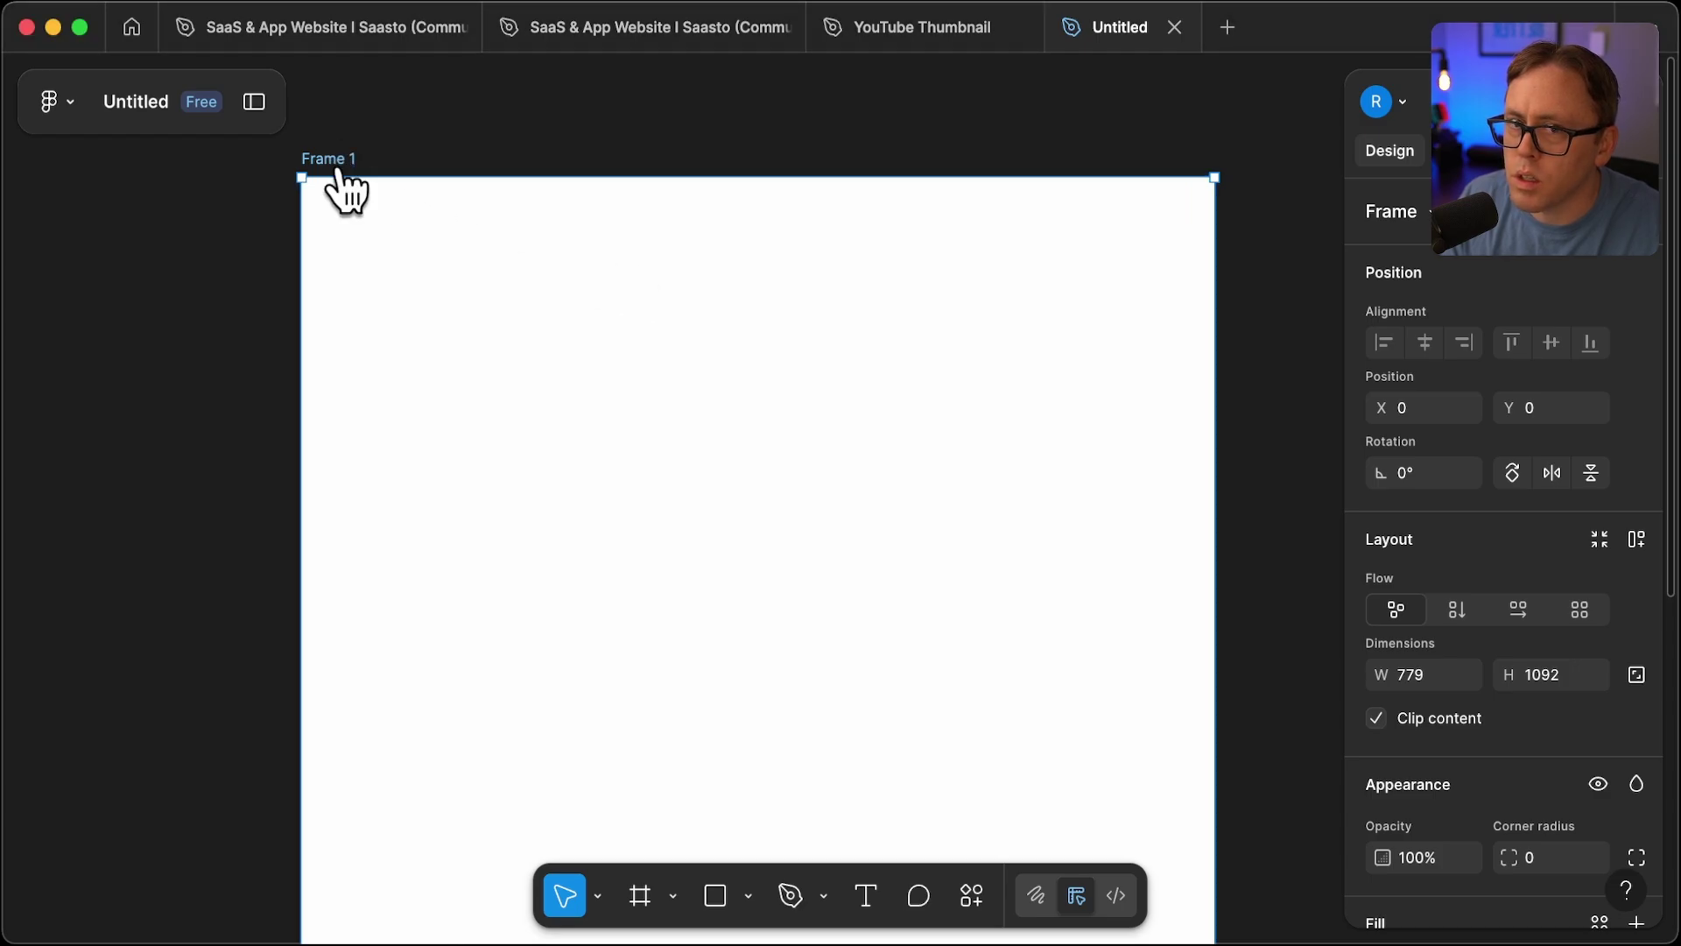
In Claude Desktop, send a message asking Claude to take a look at the selected Figma frame
key(super+Tab)
scroll(665, 643, down, 10)
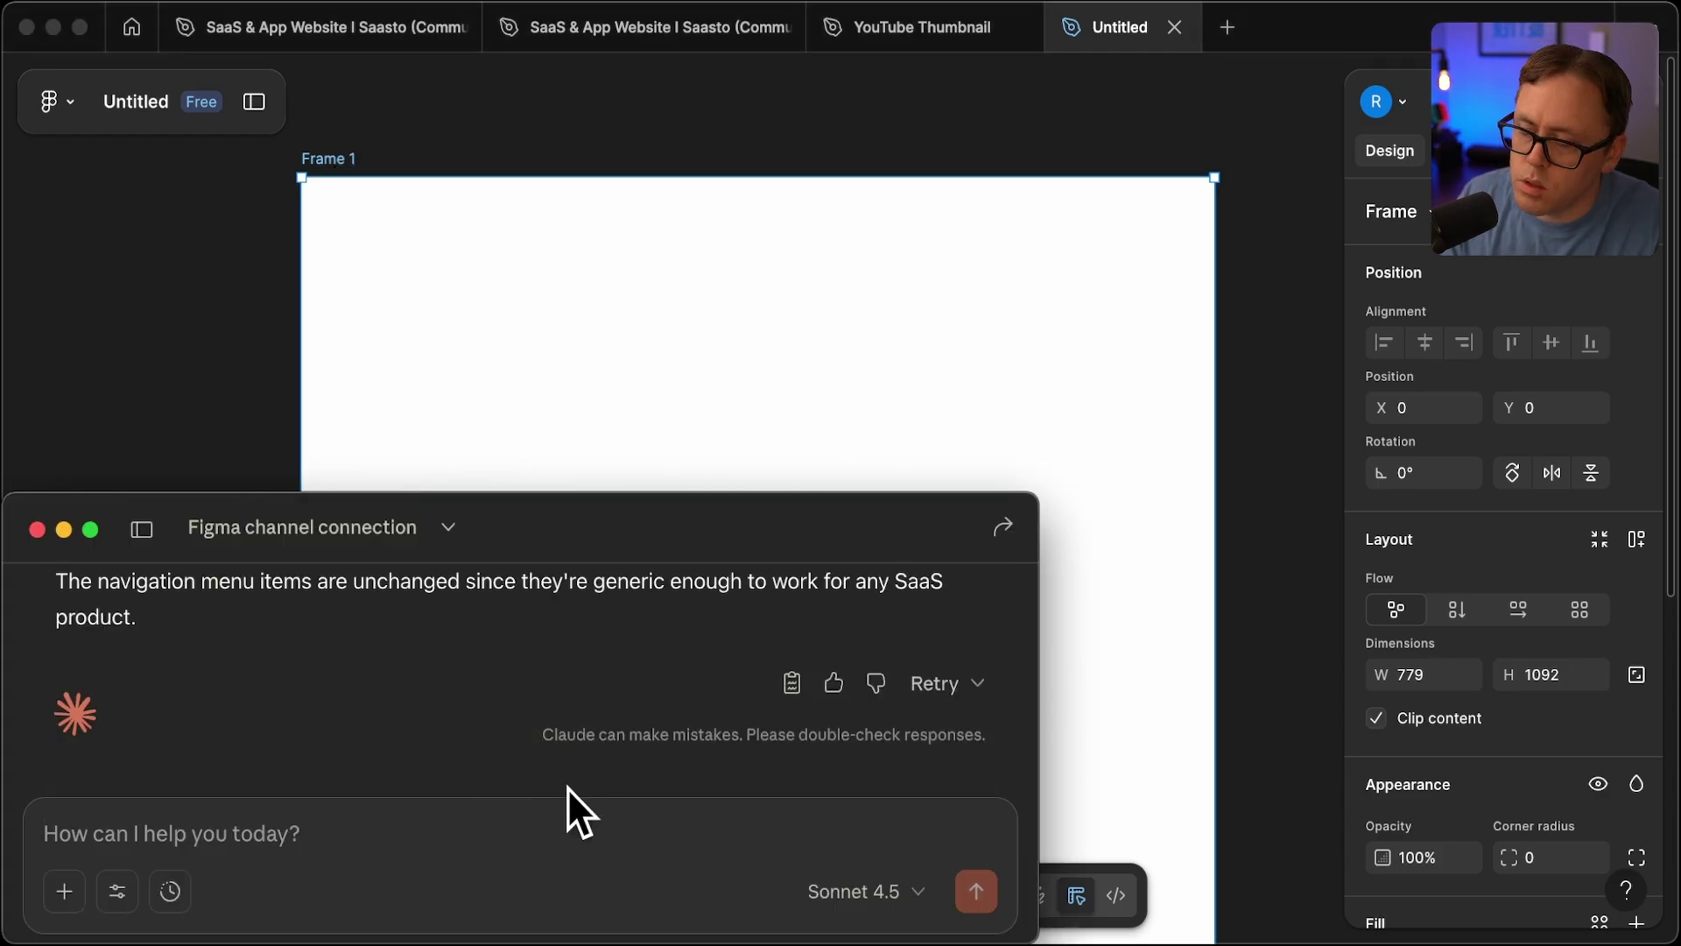
text(Tak)
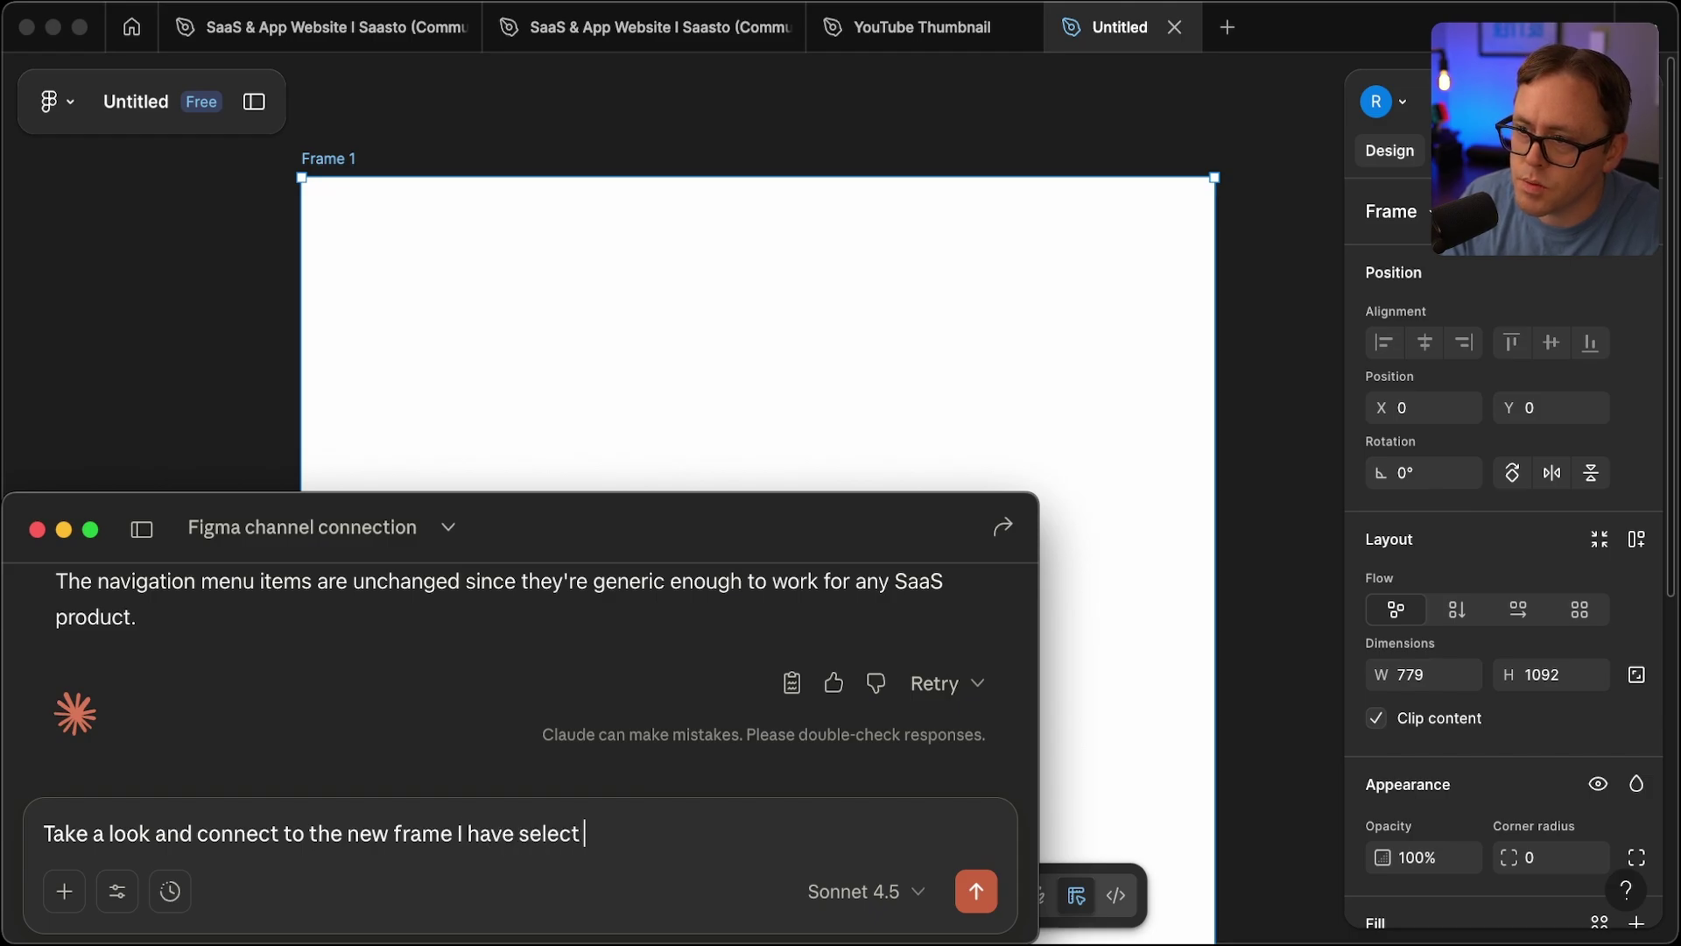
text(n Figma)
key(Return)
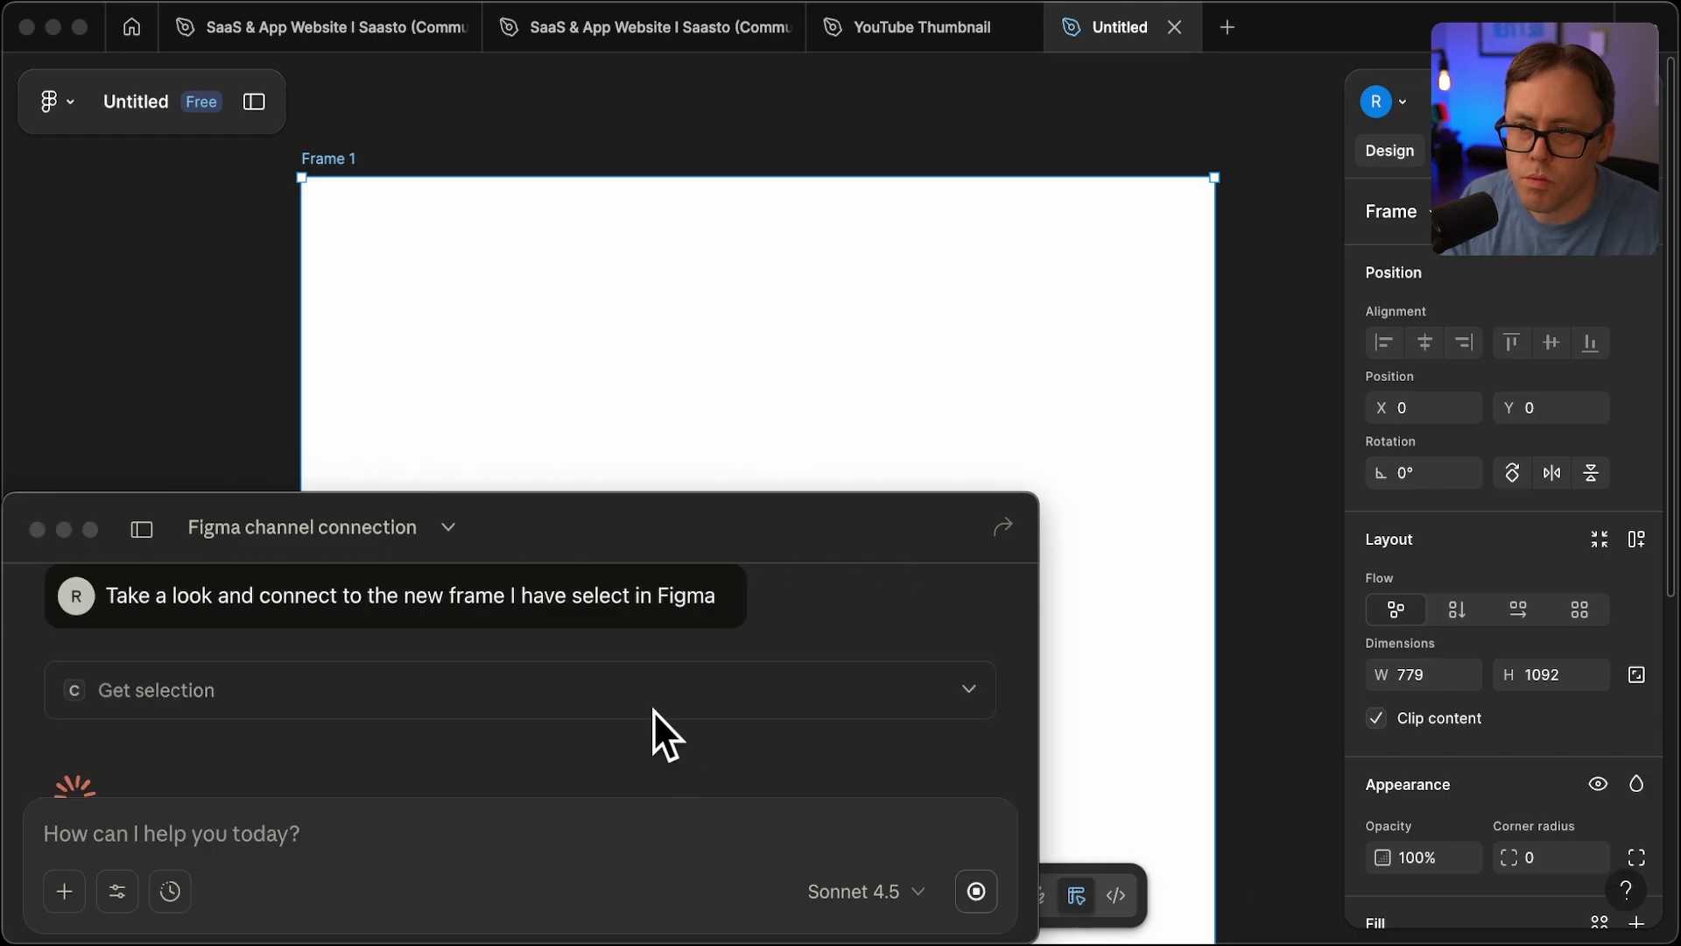
Launch the Claude MCP Plugin, reconnect it on a fresh channel, and select the new channel ID
click(666, 153)
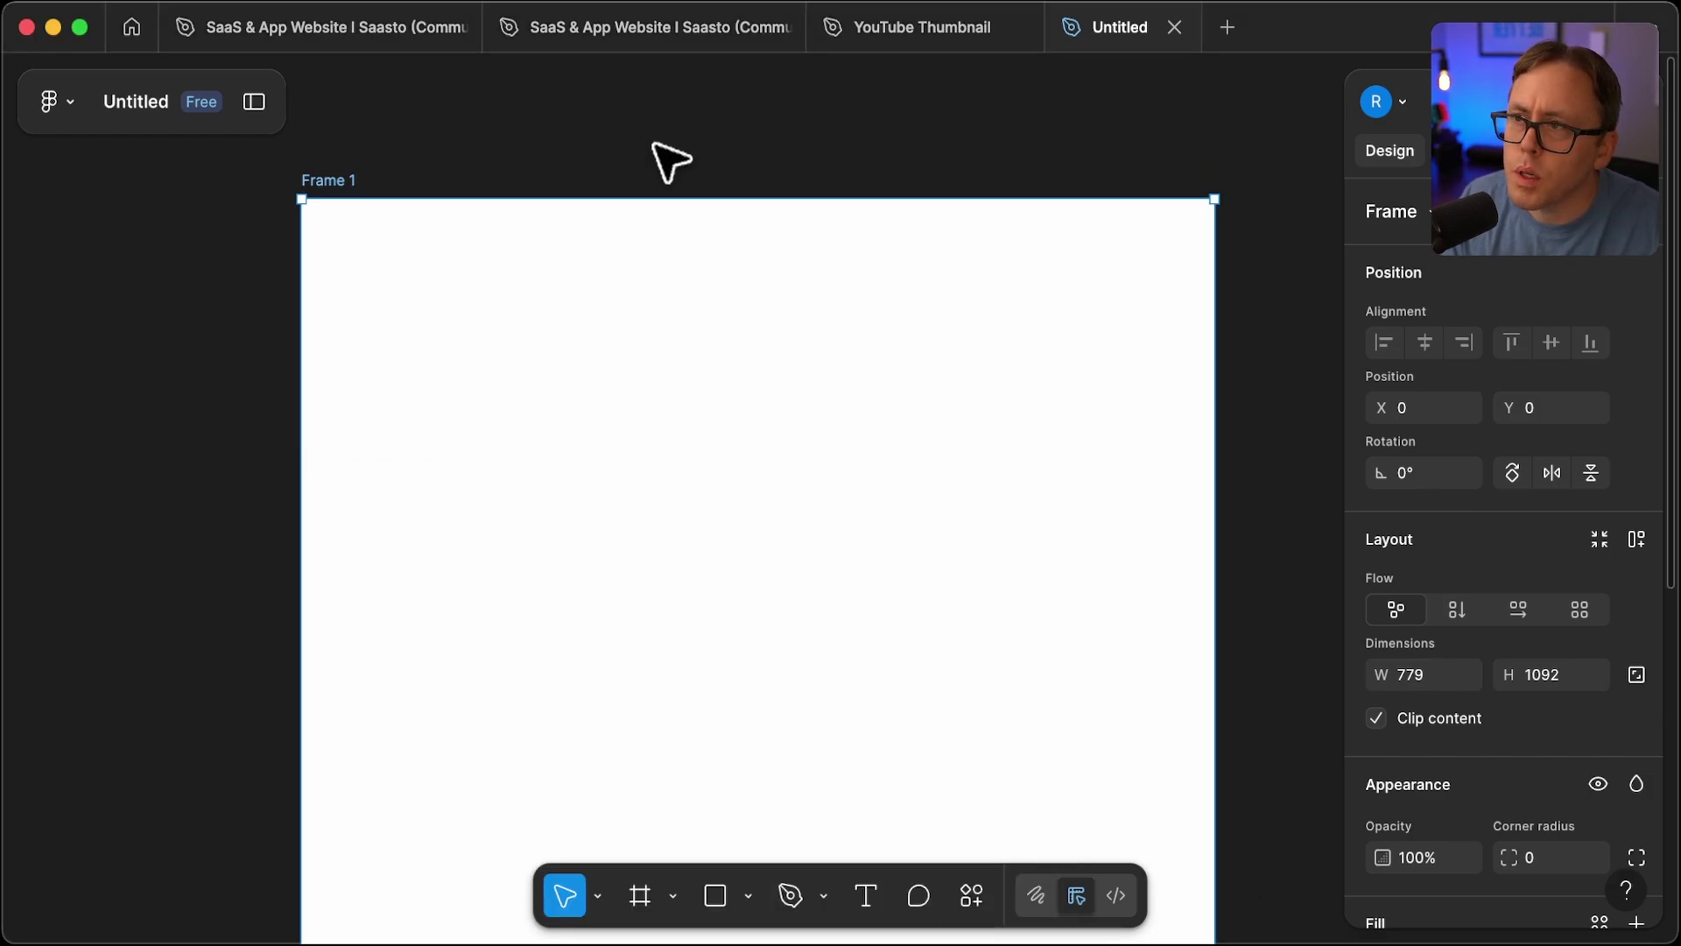
click(690, 2)
mouse_move(703, 44)
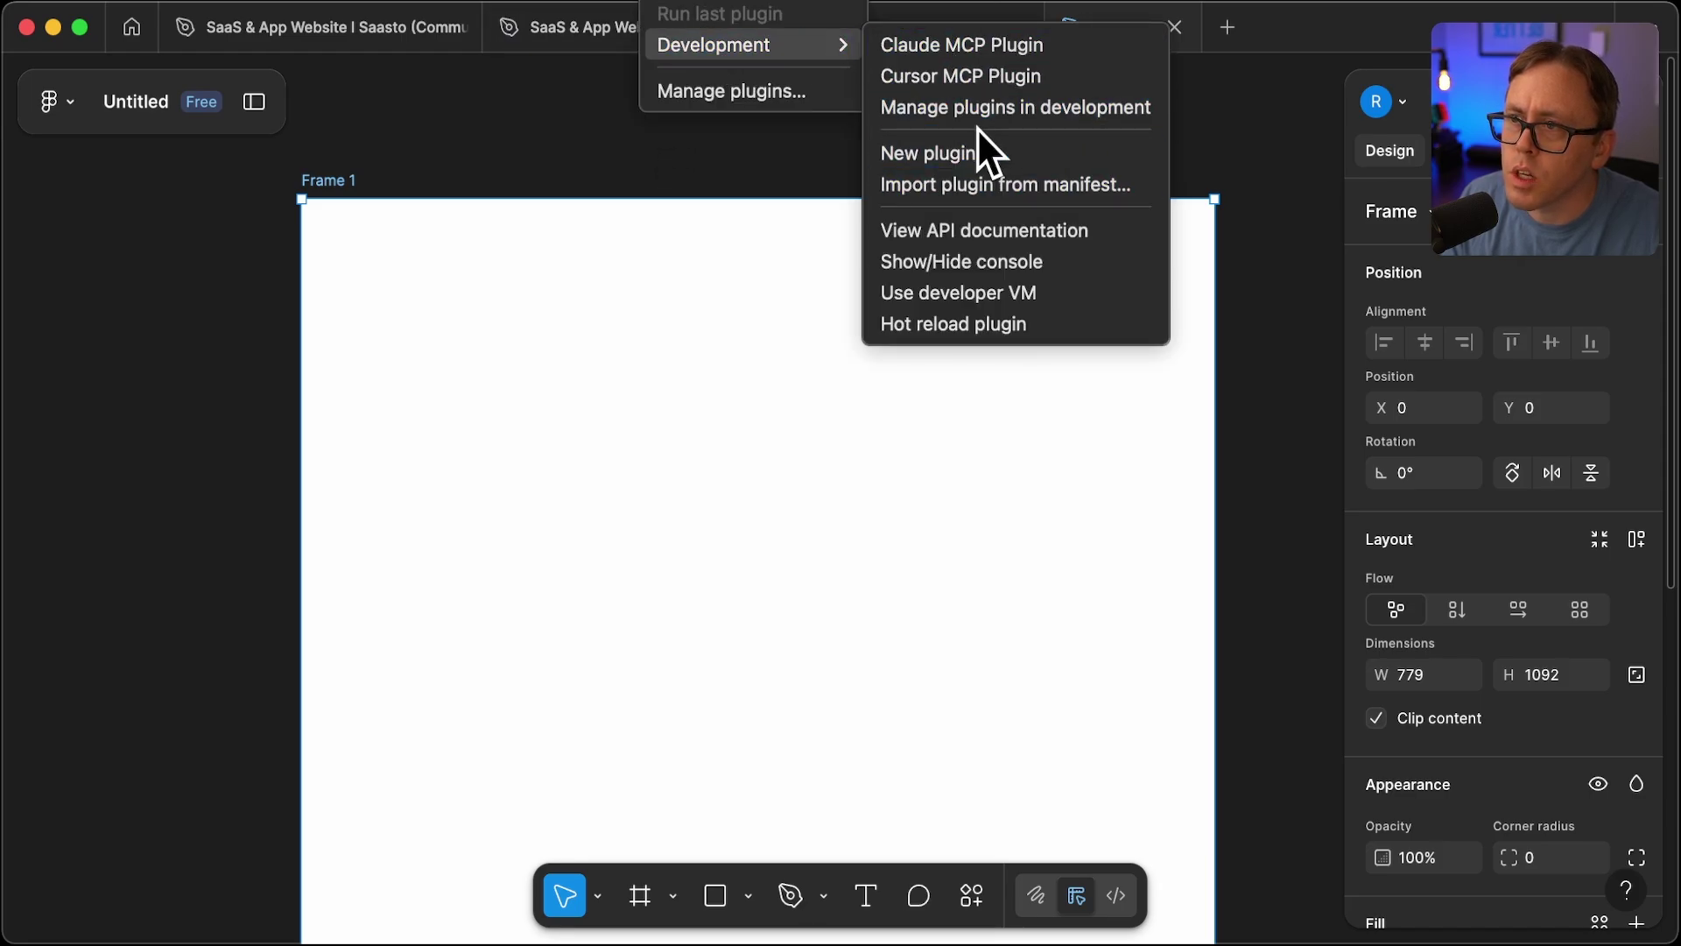
click(982, 48)
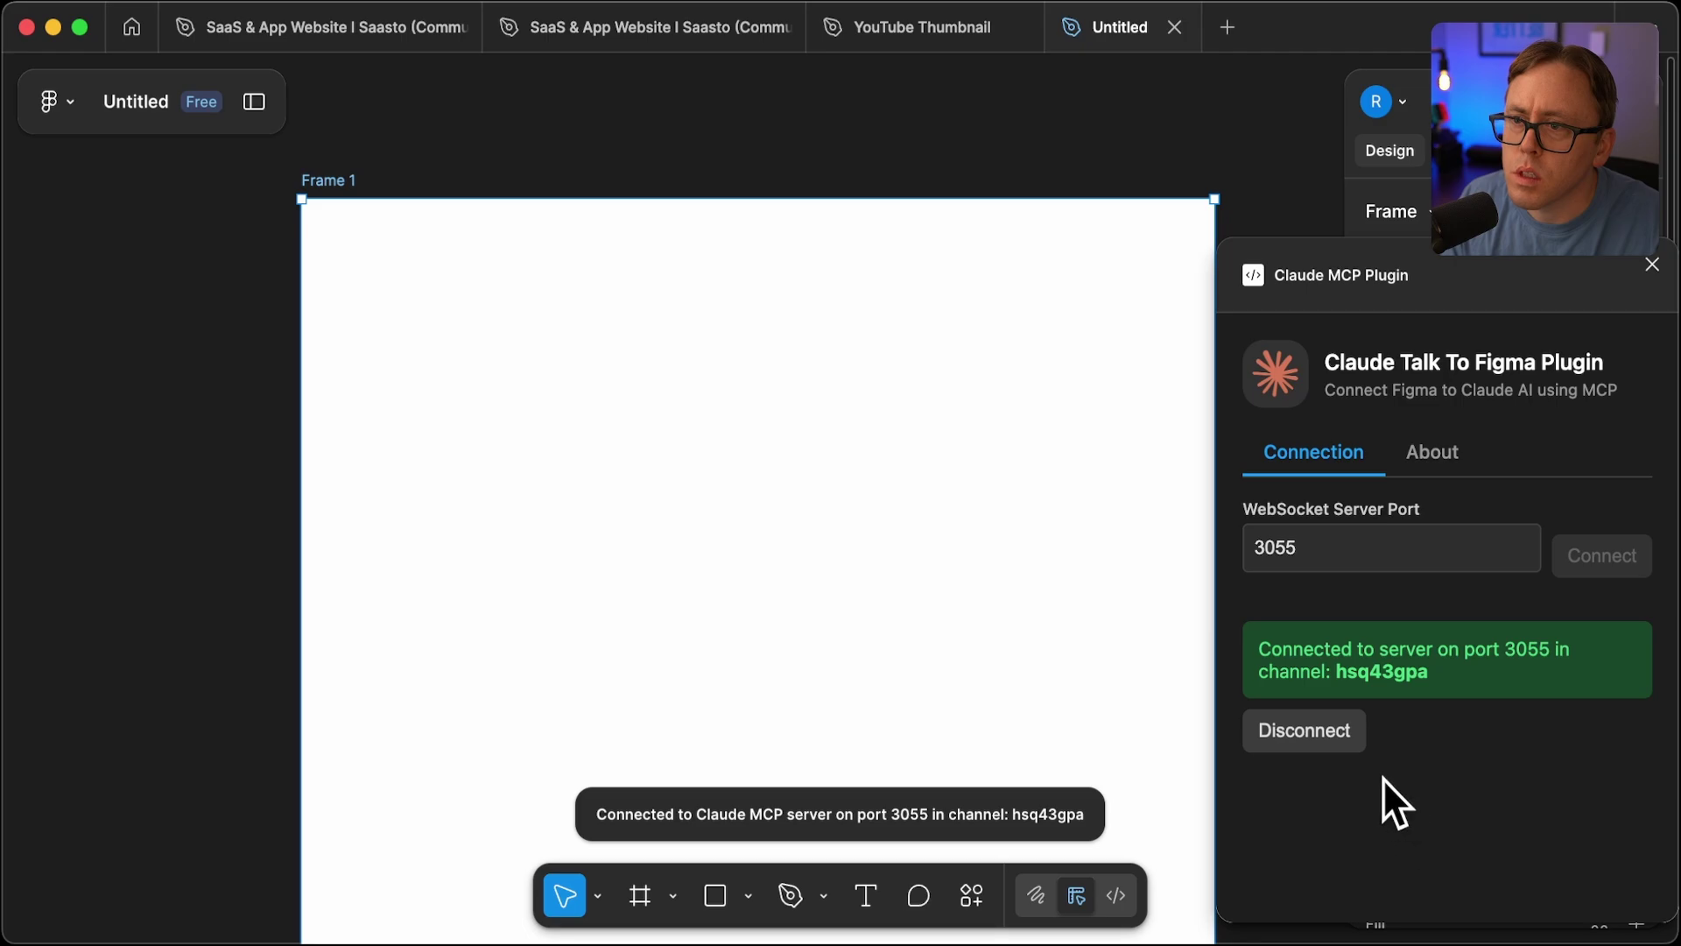
click(1331, 714)
click(1600, 559)
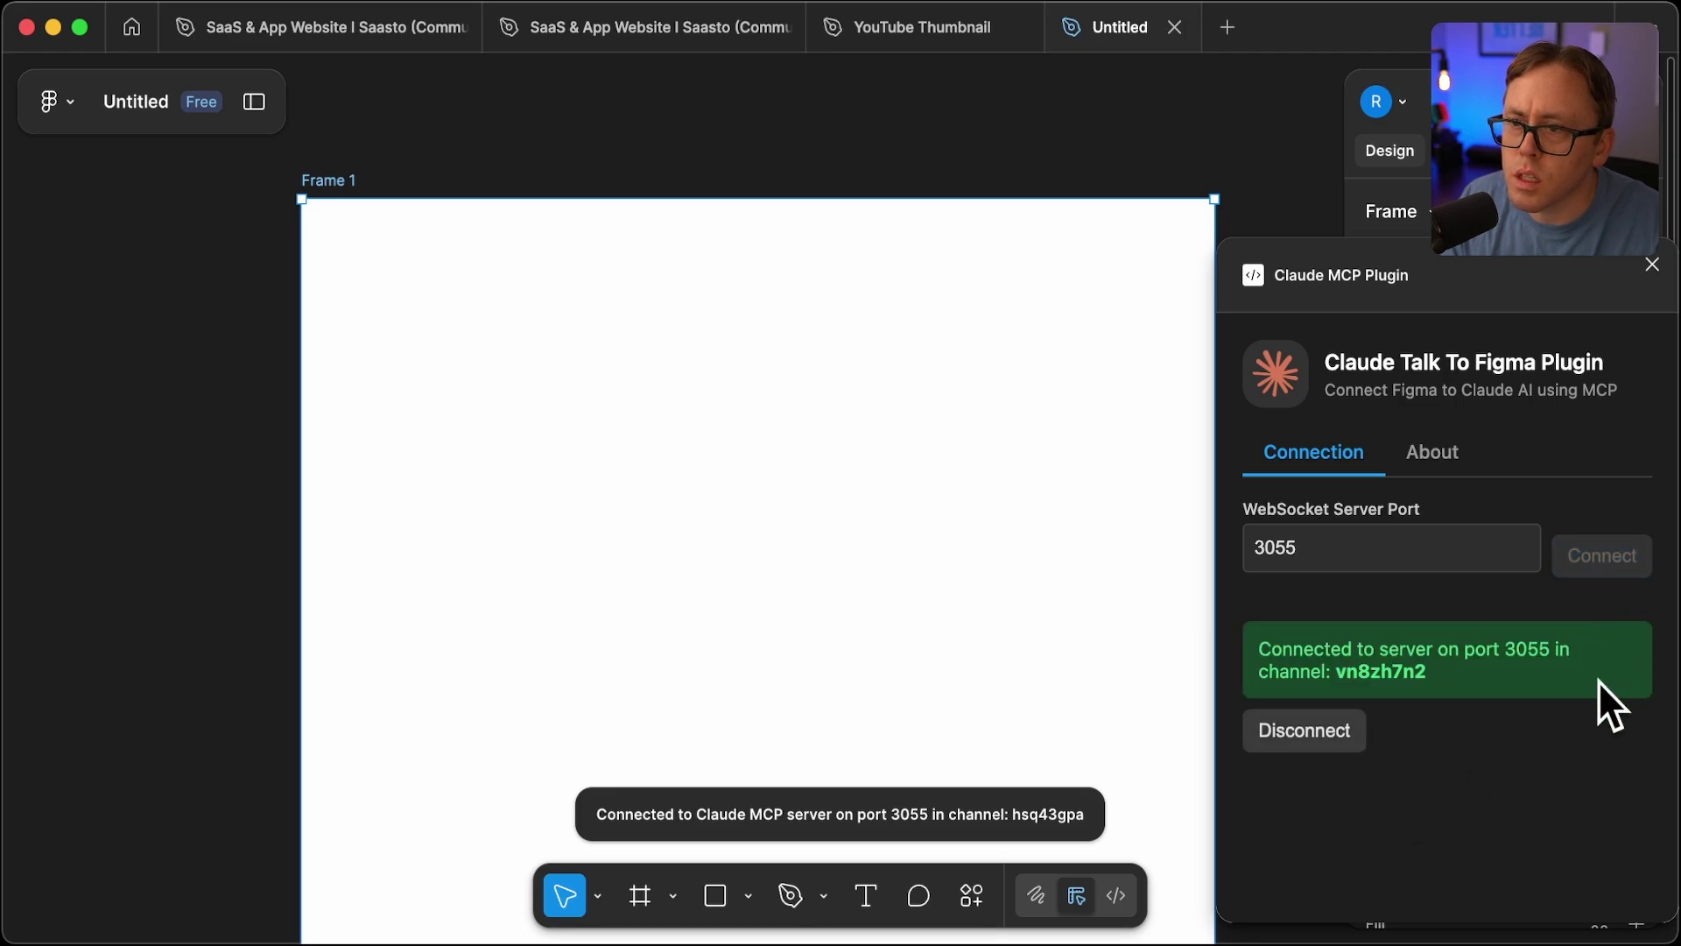
double_click(1380, 670)
Send Claude a connect message with the channel ID so it can inspect Frame 1
key(super+Tab)
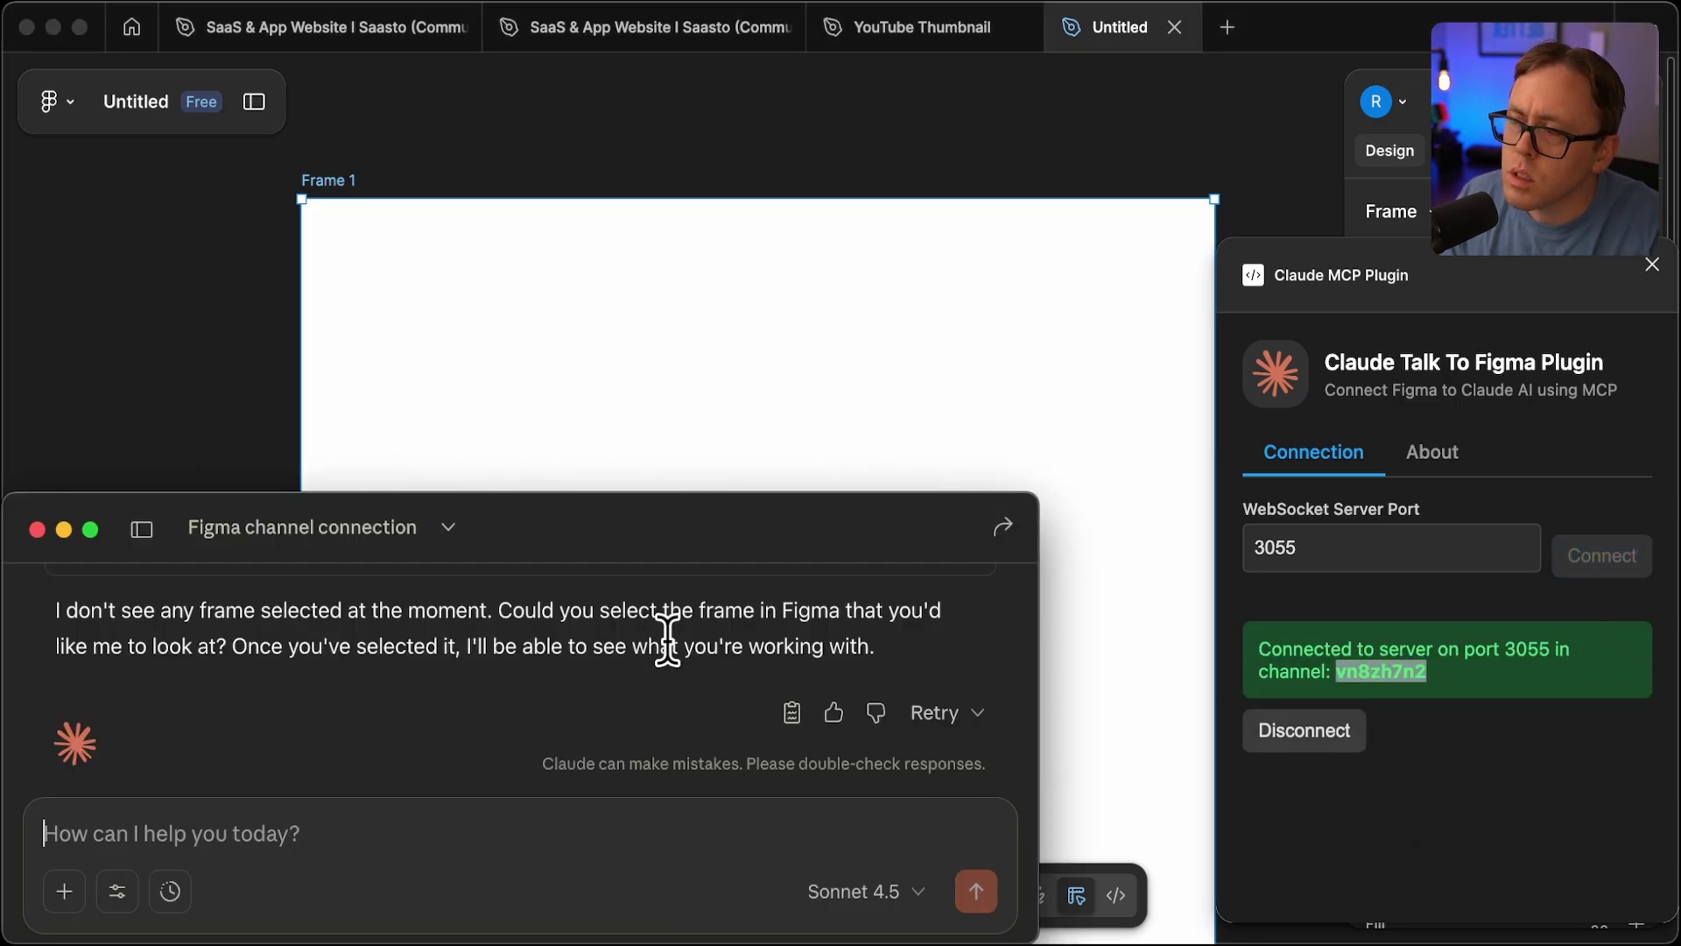
text(conect)
key(BackSpace)
key(BackSpace)
key(BackSpace)
key(BackSpace)
key(BackSpace)
key(BackSpace)
text(conne)
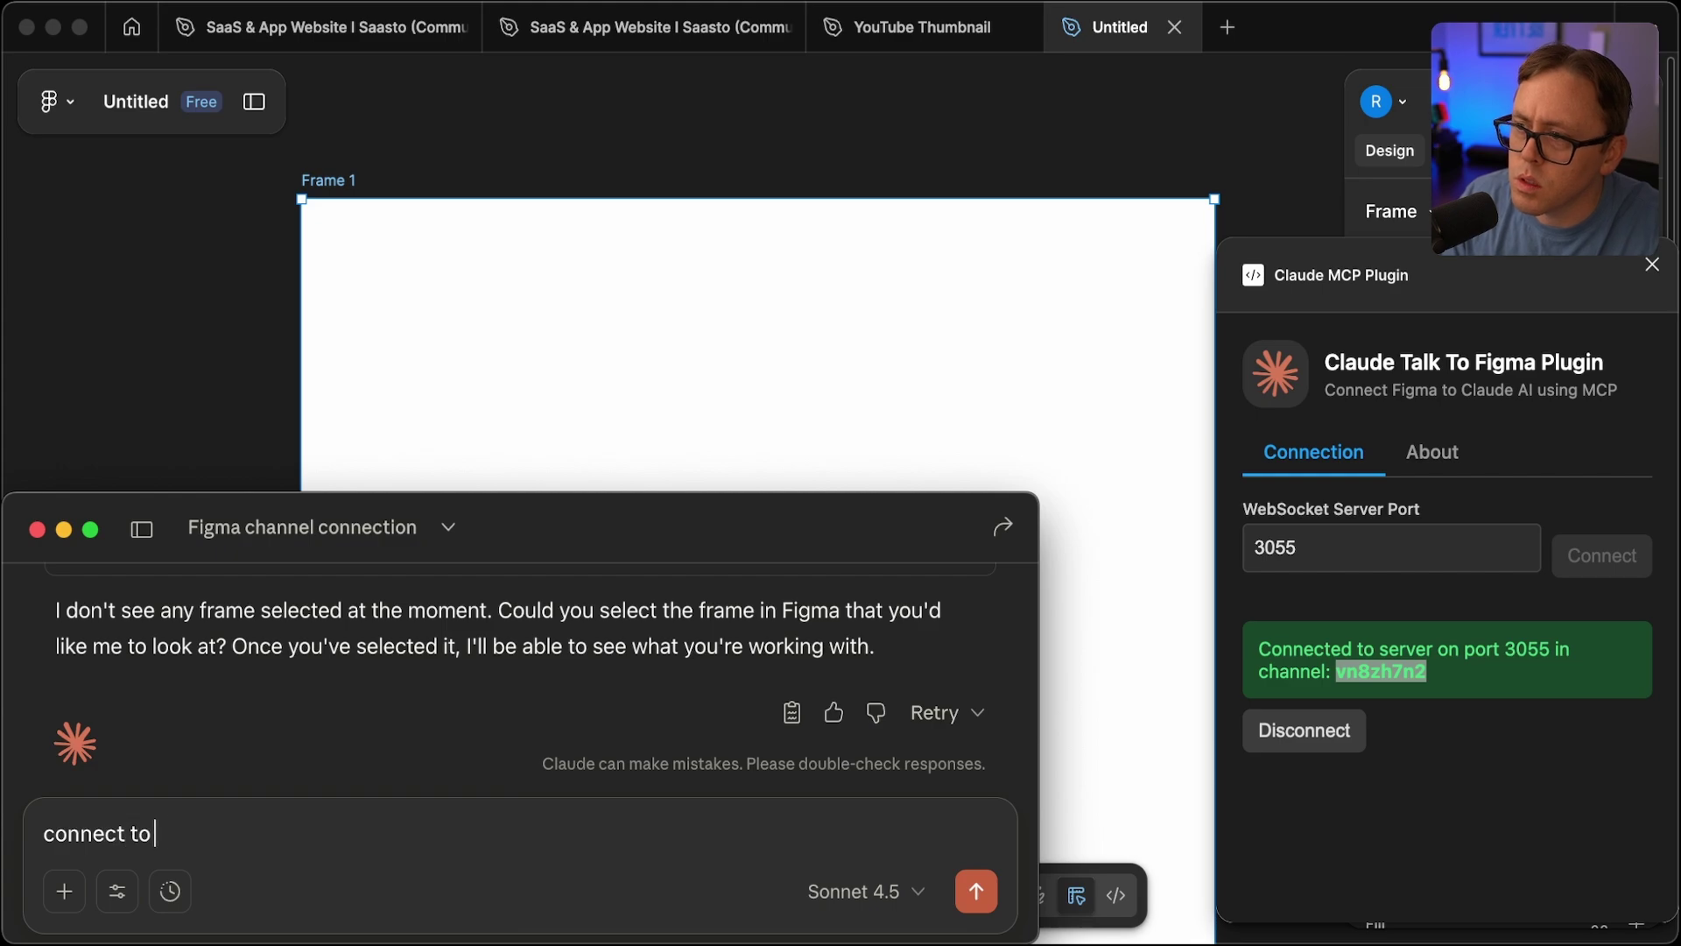
key(shift+Return)
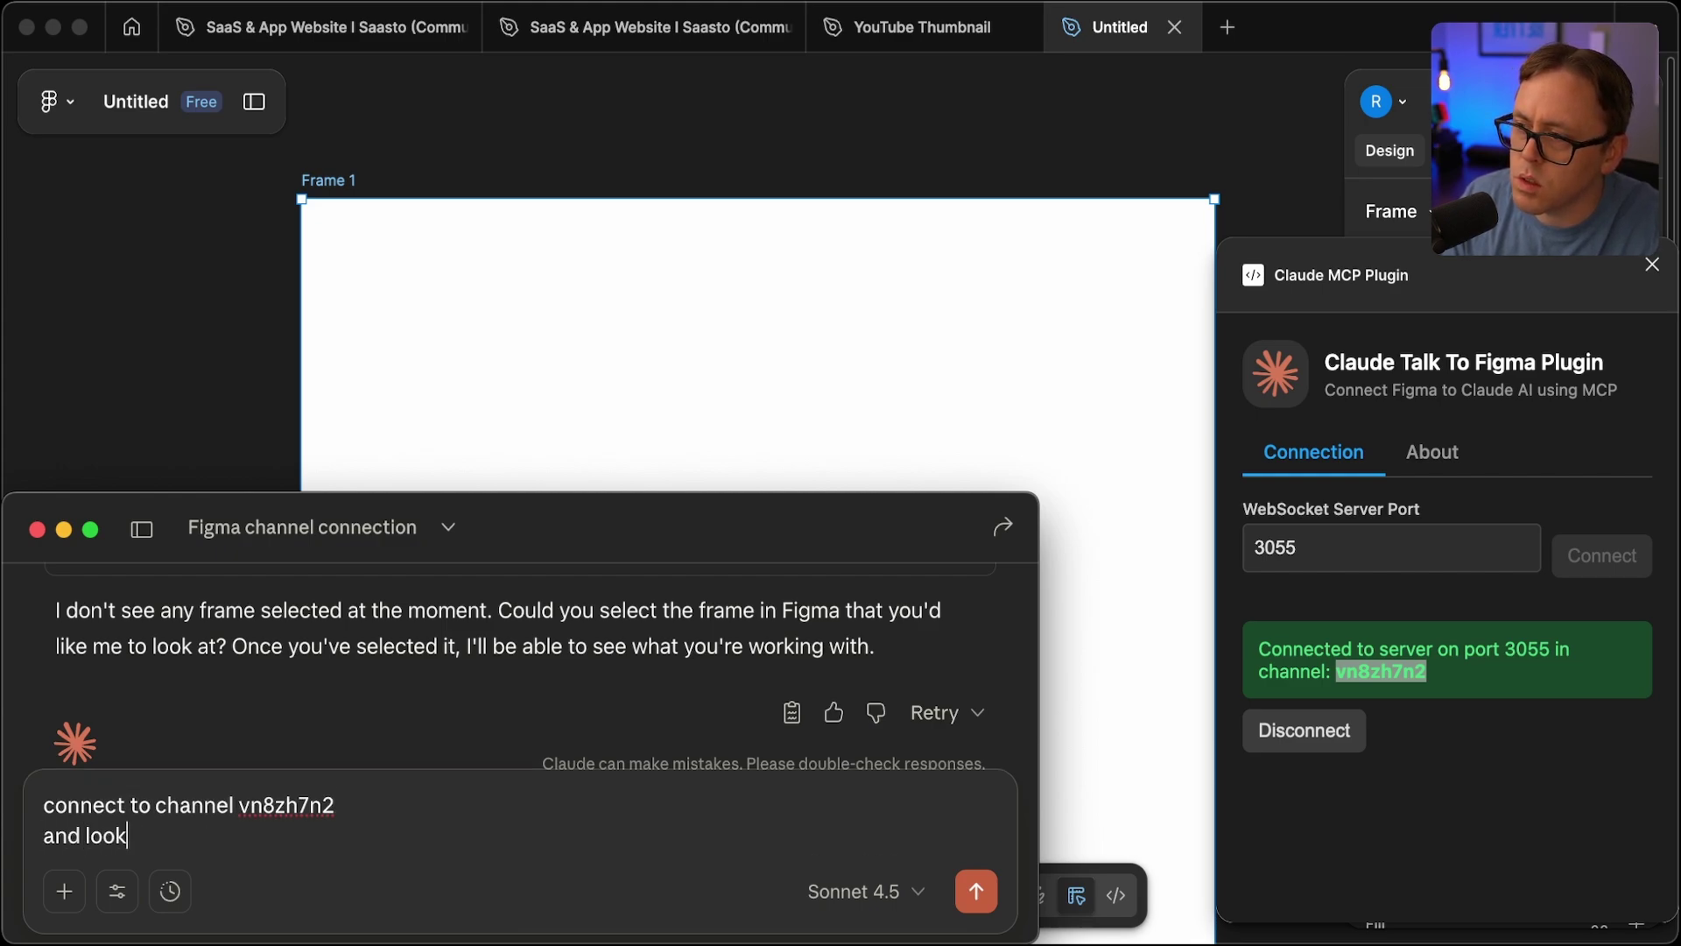
key(Return)
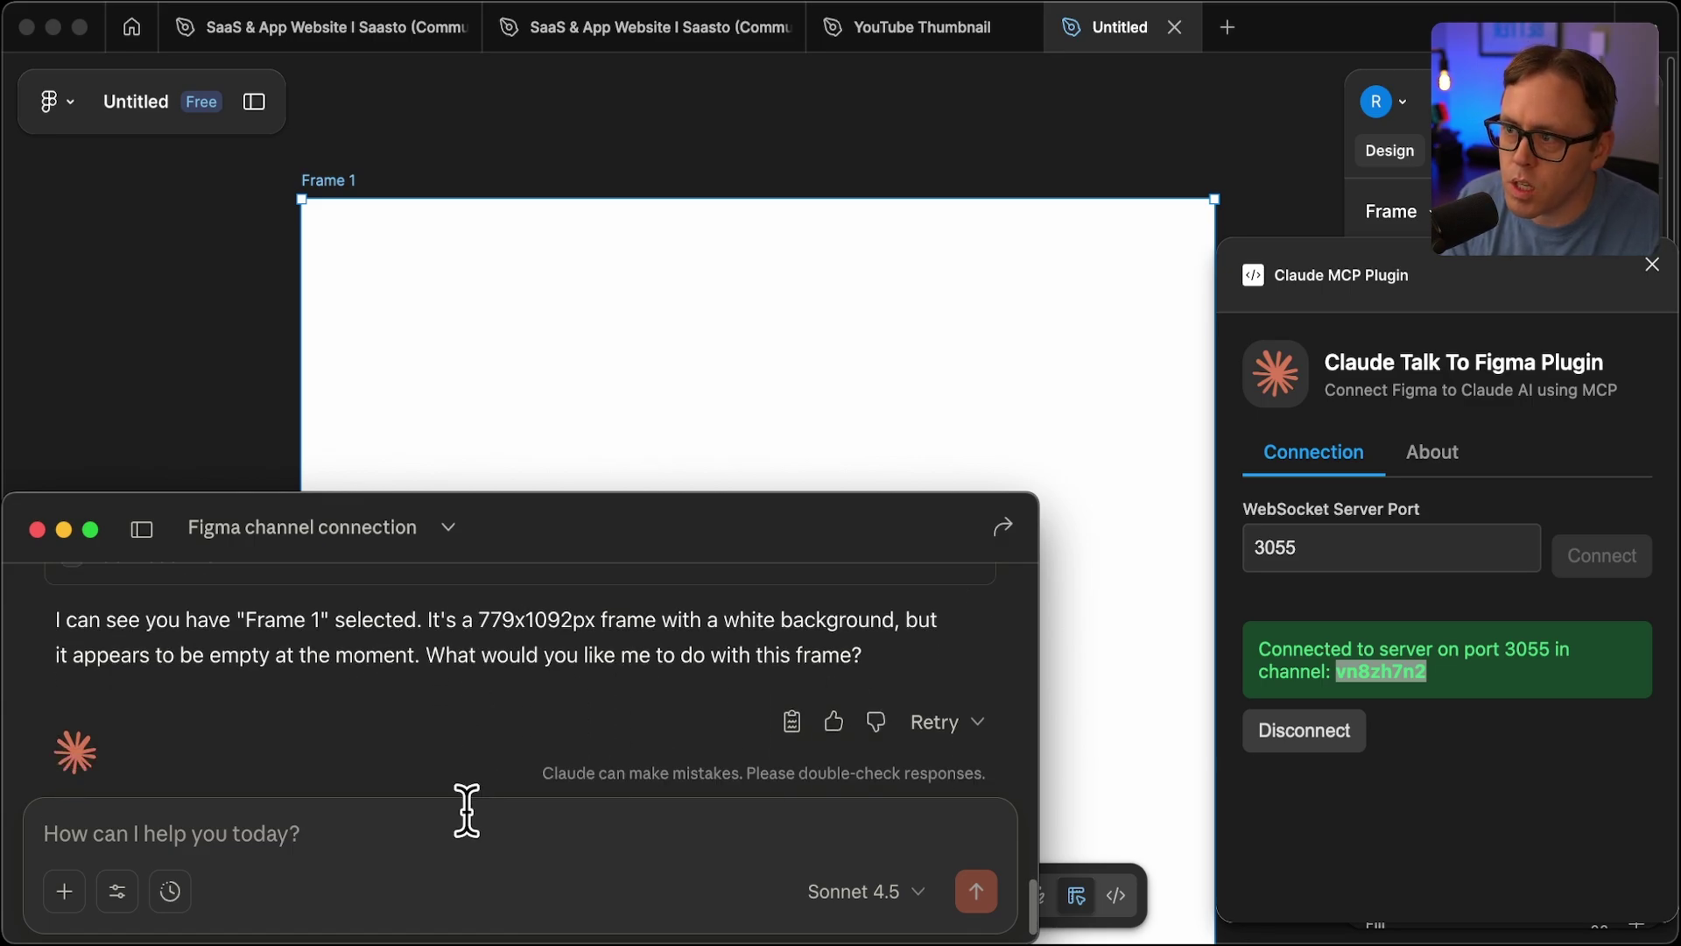
key(super+Tab)
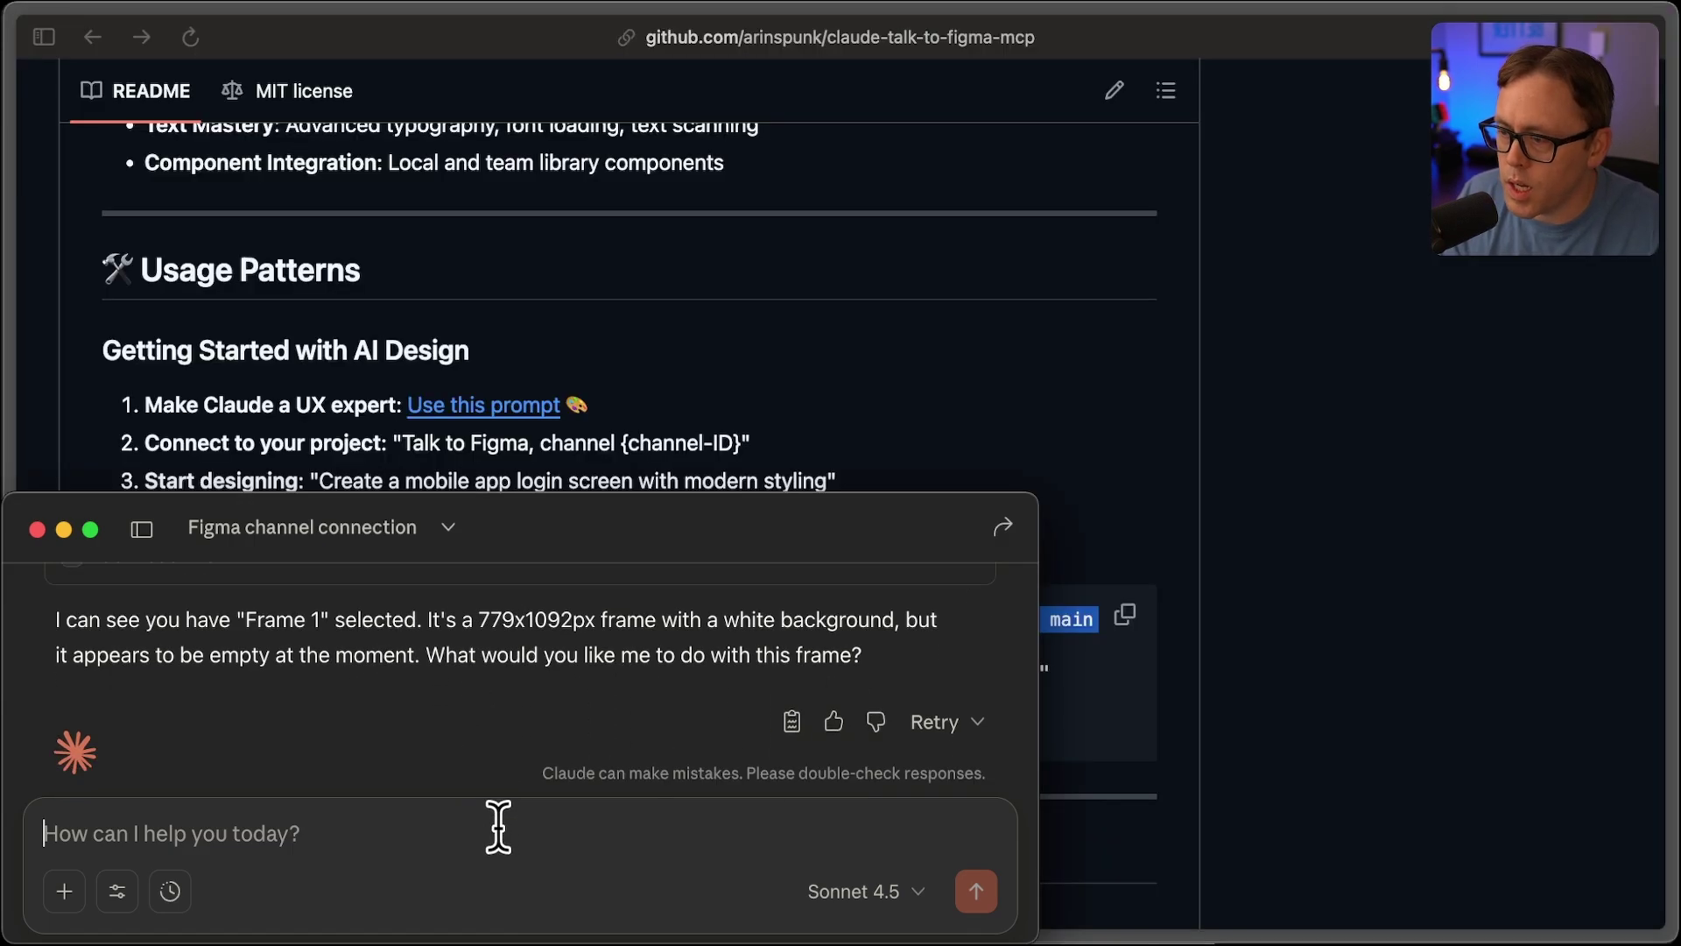
Send the copied dashboard prompt to Claude and always allow it to create frames in Figma
text(Create a dashboard with a sidebar navigation, header with user profile, and main content area with card-based metrics)
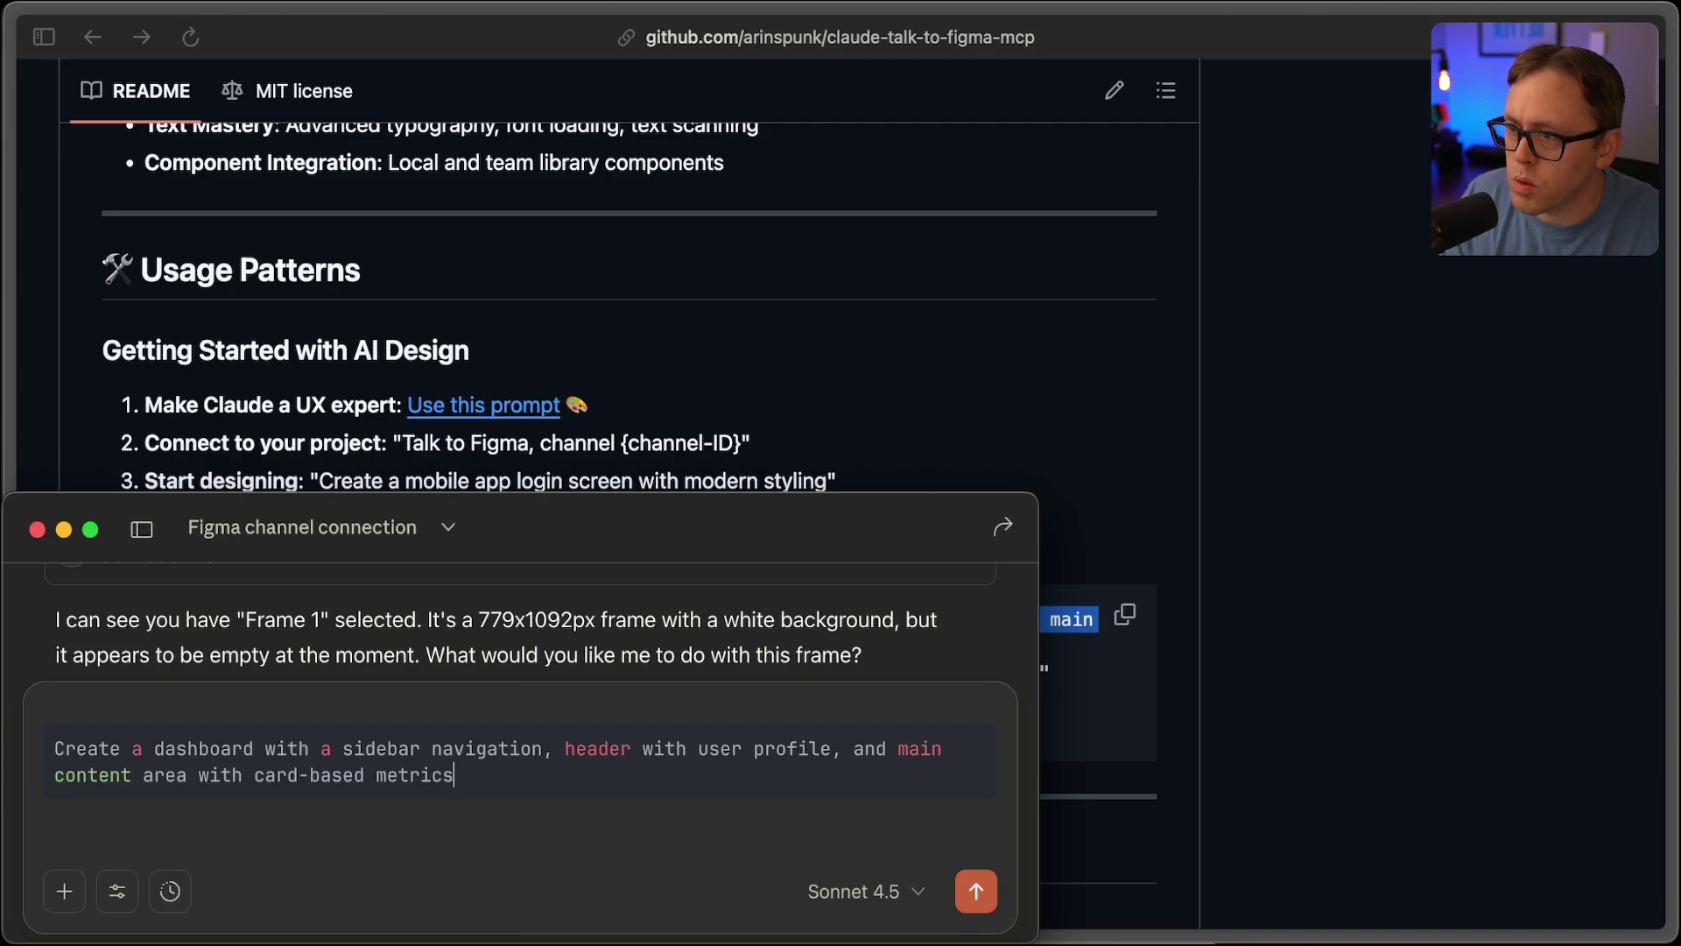
key(Return)
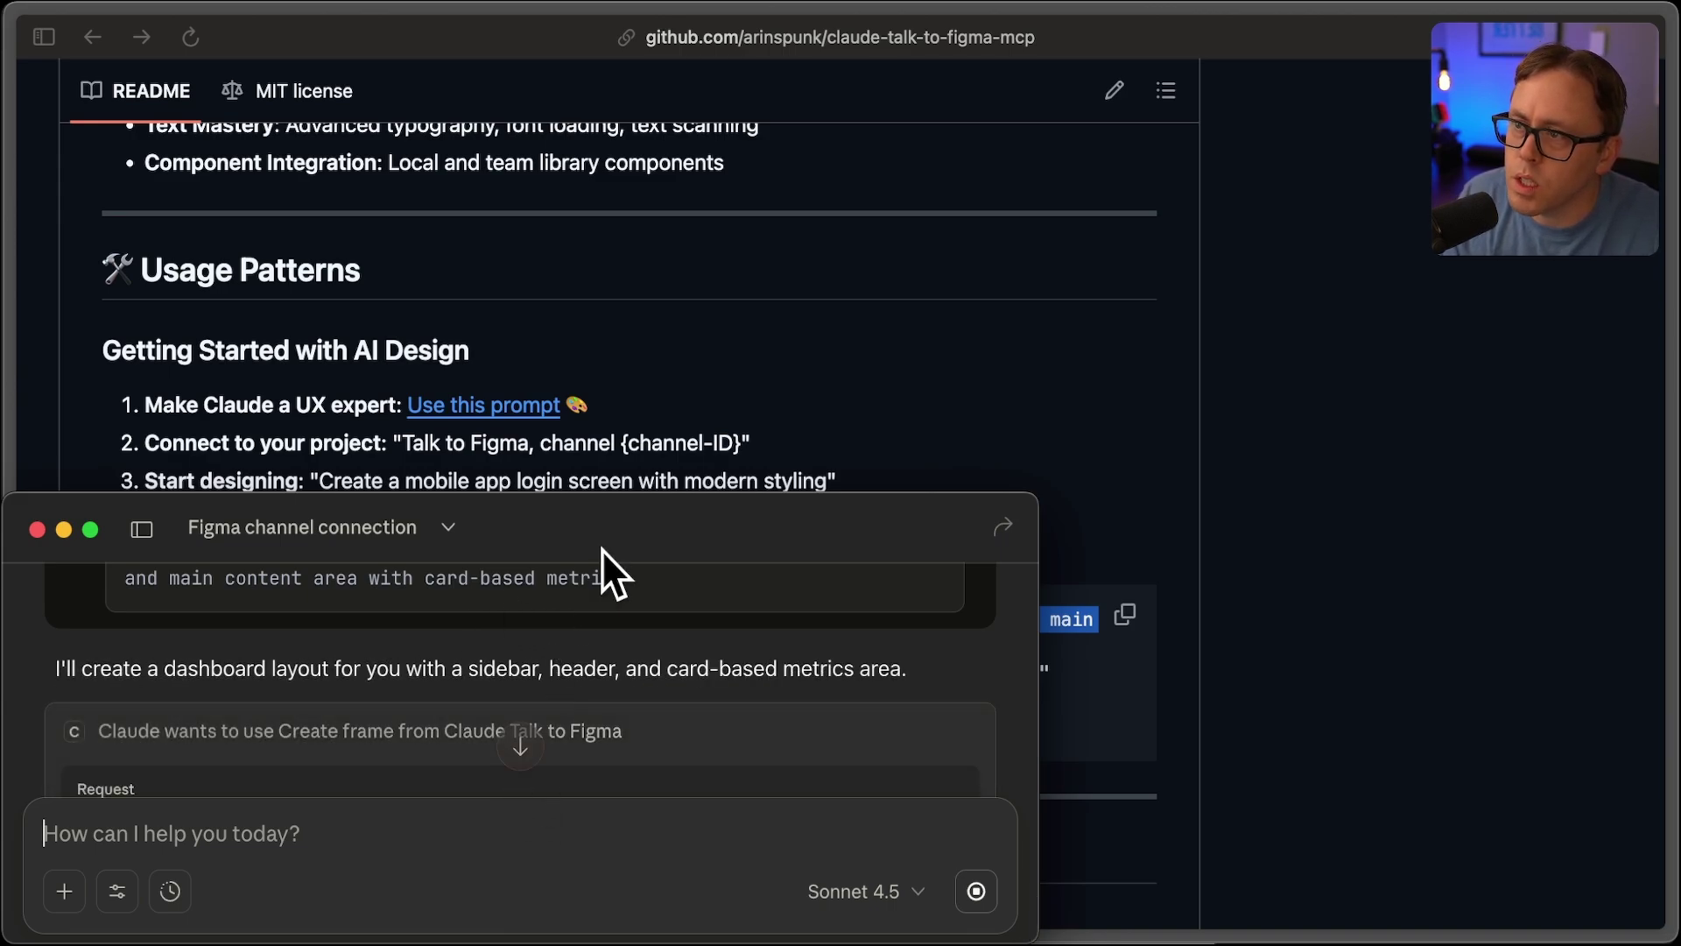
key(super+Tab)
key(super+Tab)
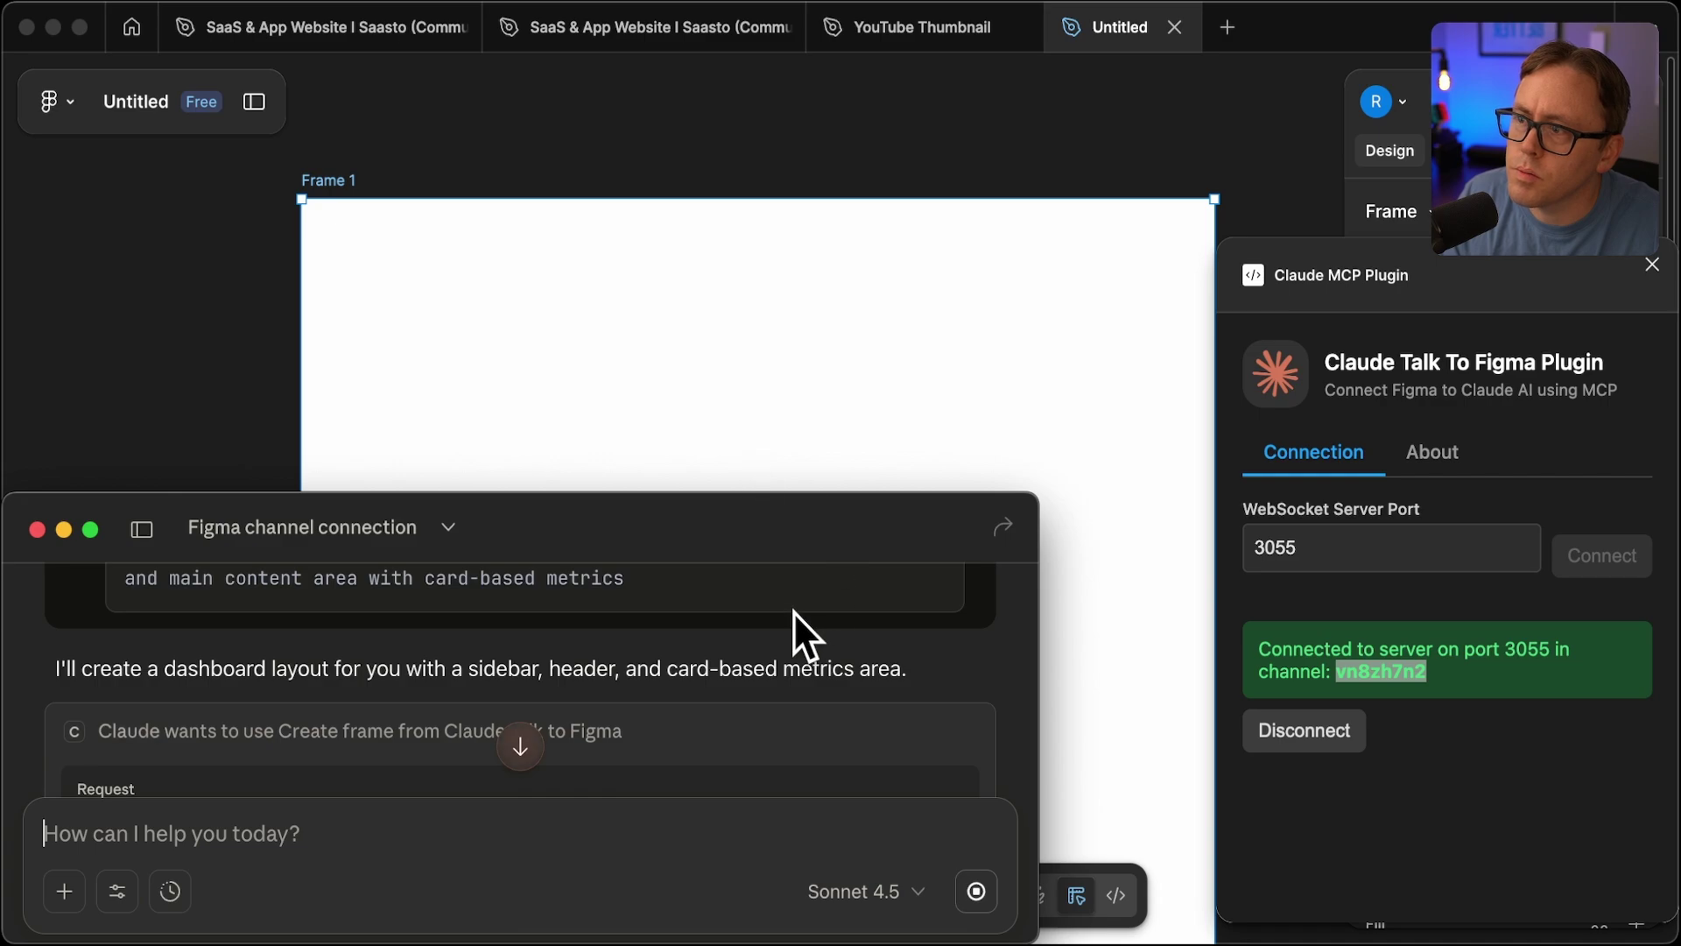
scroll(791, 613, down, 5)
click(776, 690)
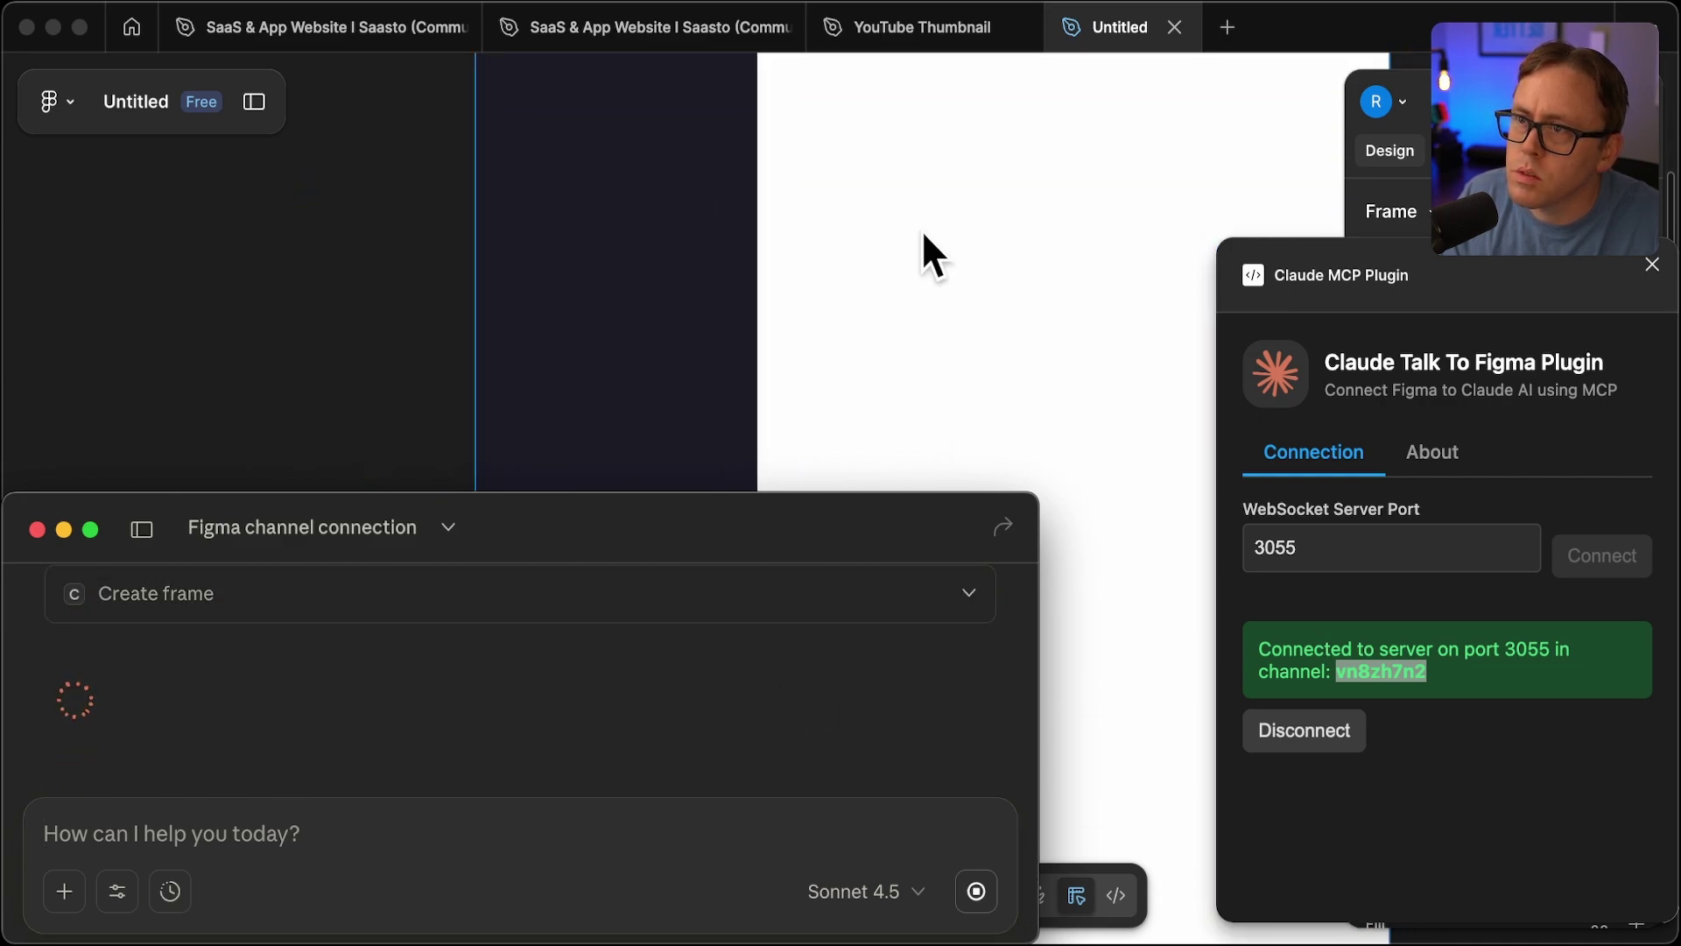
scroll(923, 235, up, 3)
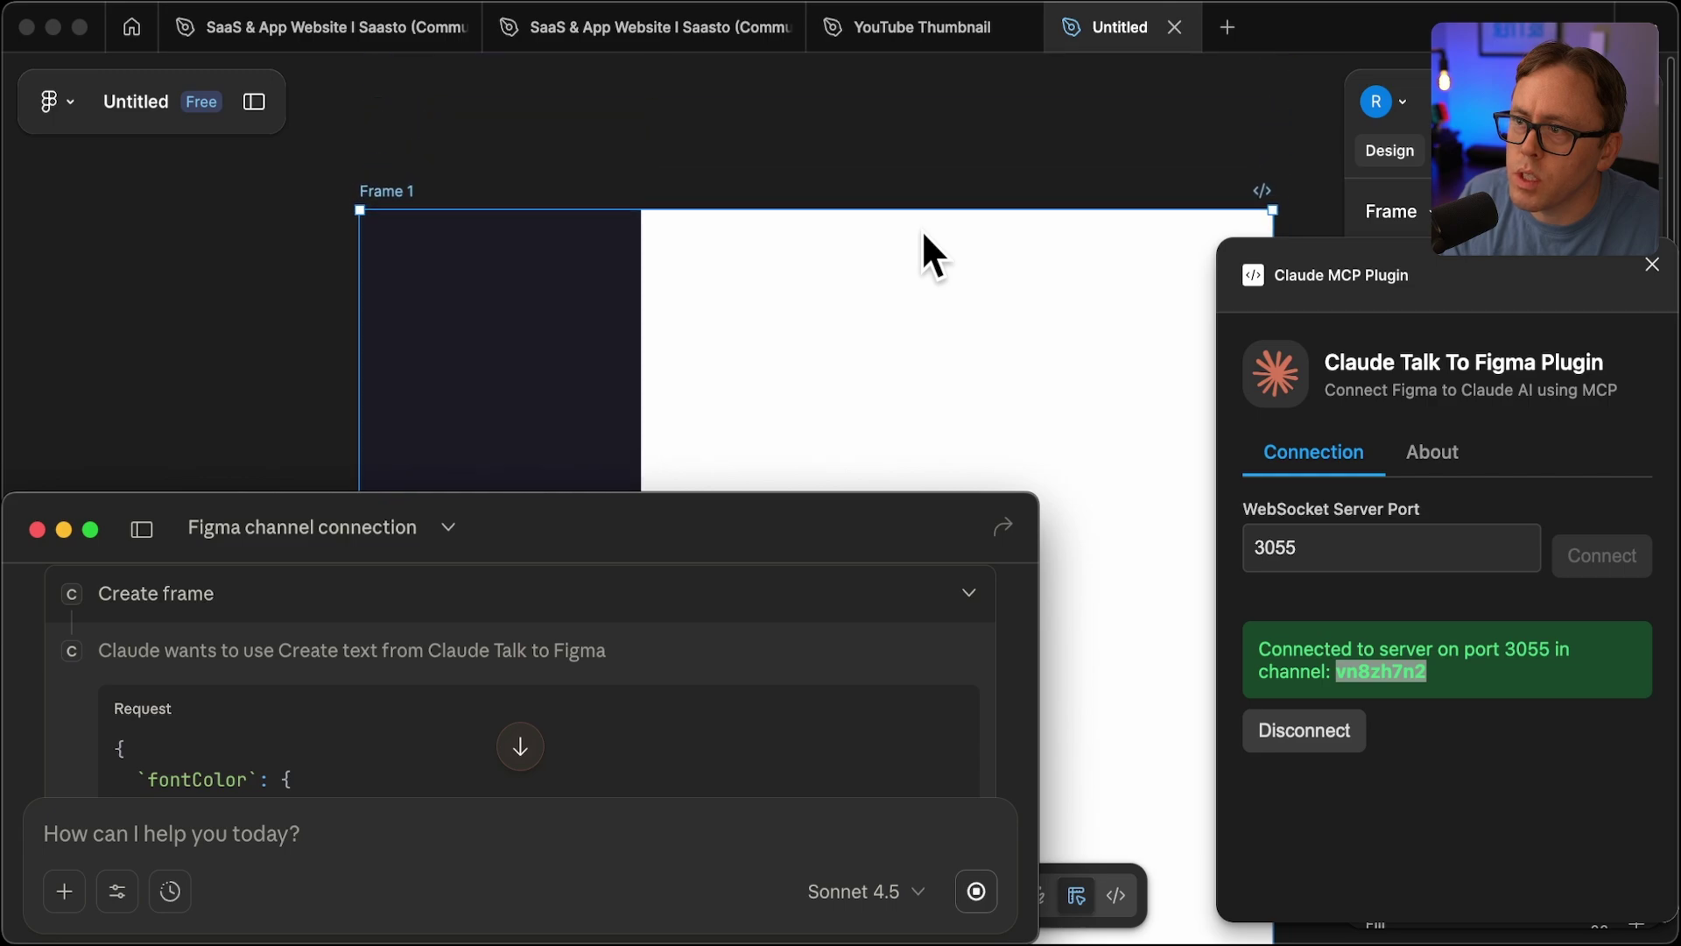
scroll(661, 743, down, 10)
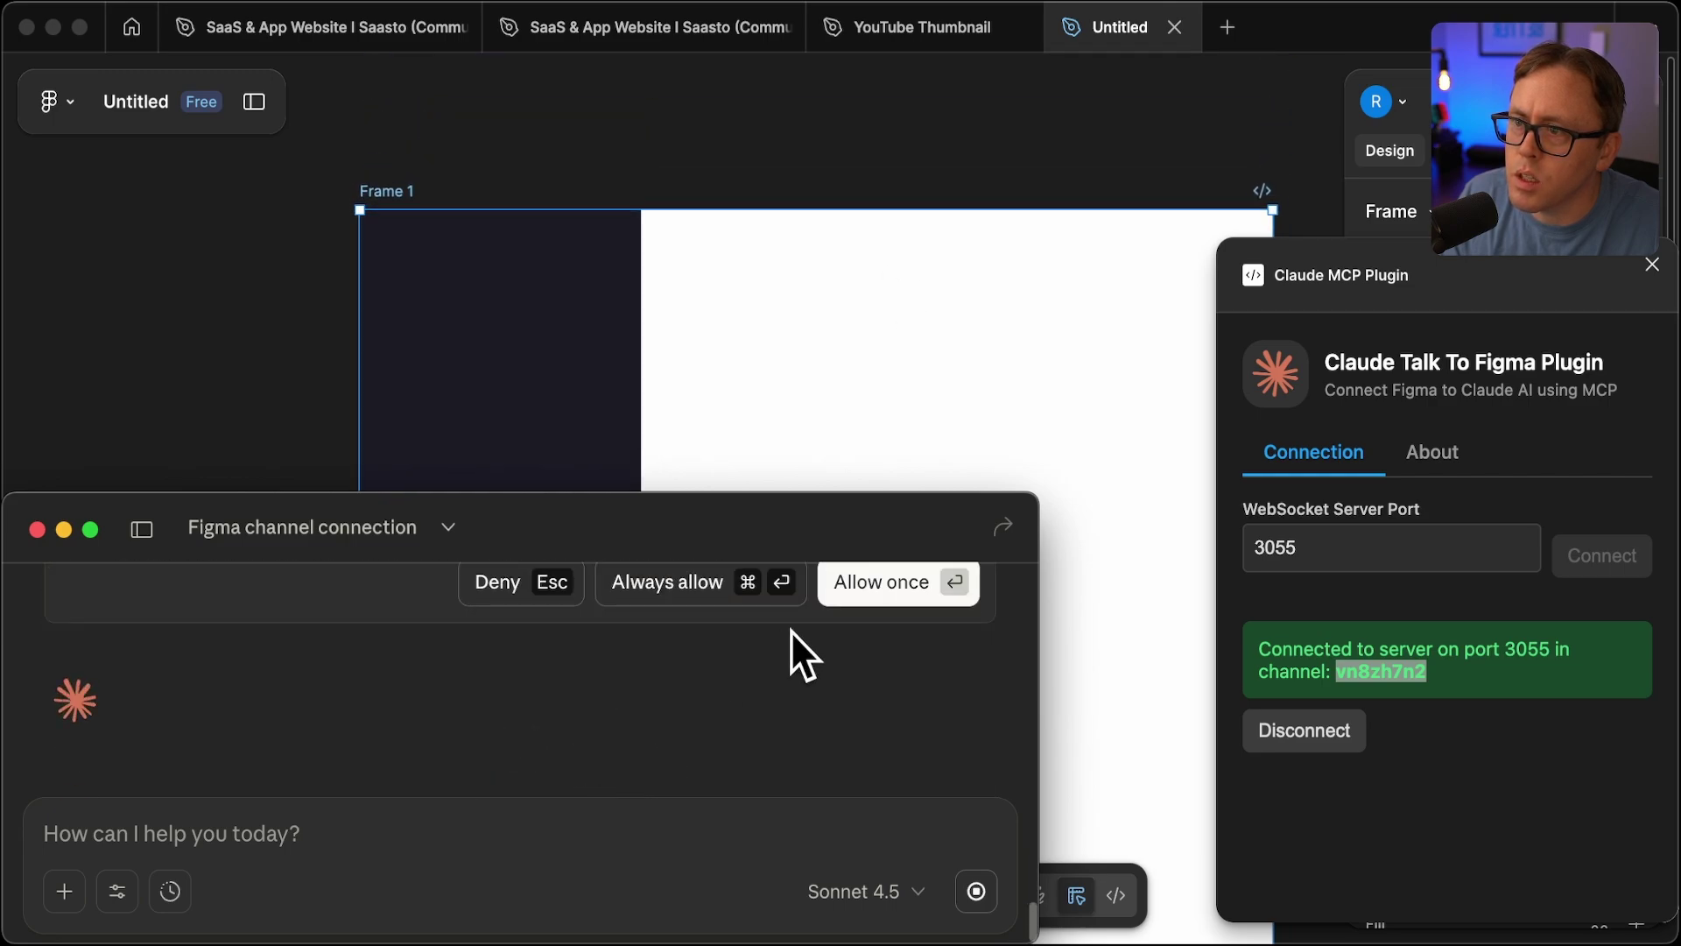
Always allow Claude's text creation, then check the Dashboard/Overview/Analytics/Reports/Settings sidebar and welcome header
click(770, 582)
scroll(1091, 239, down, 3)
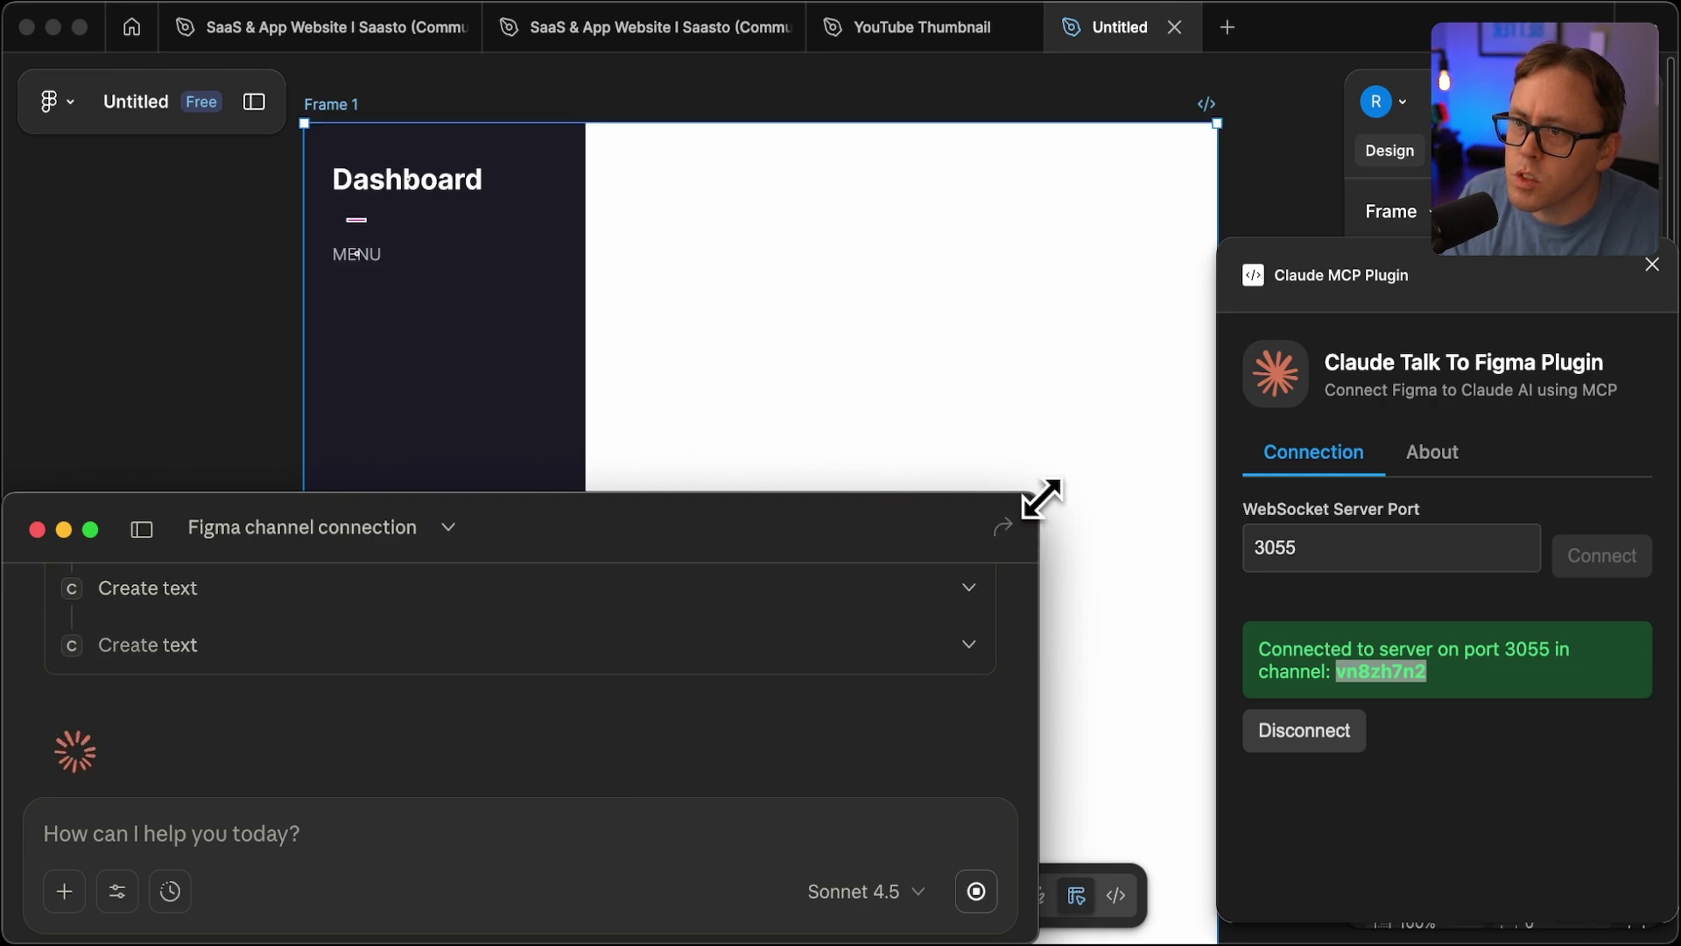
drag(1033, 537, 686, 744)
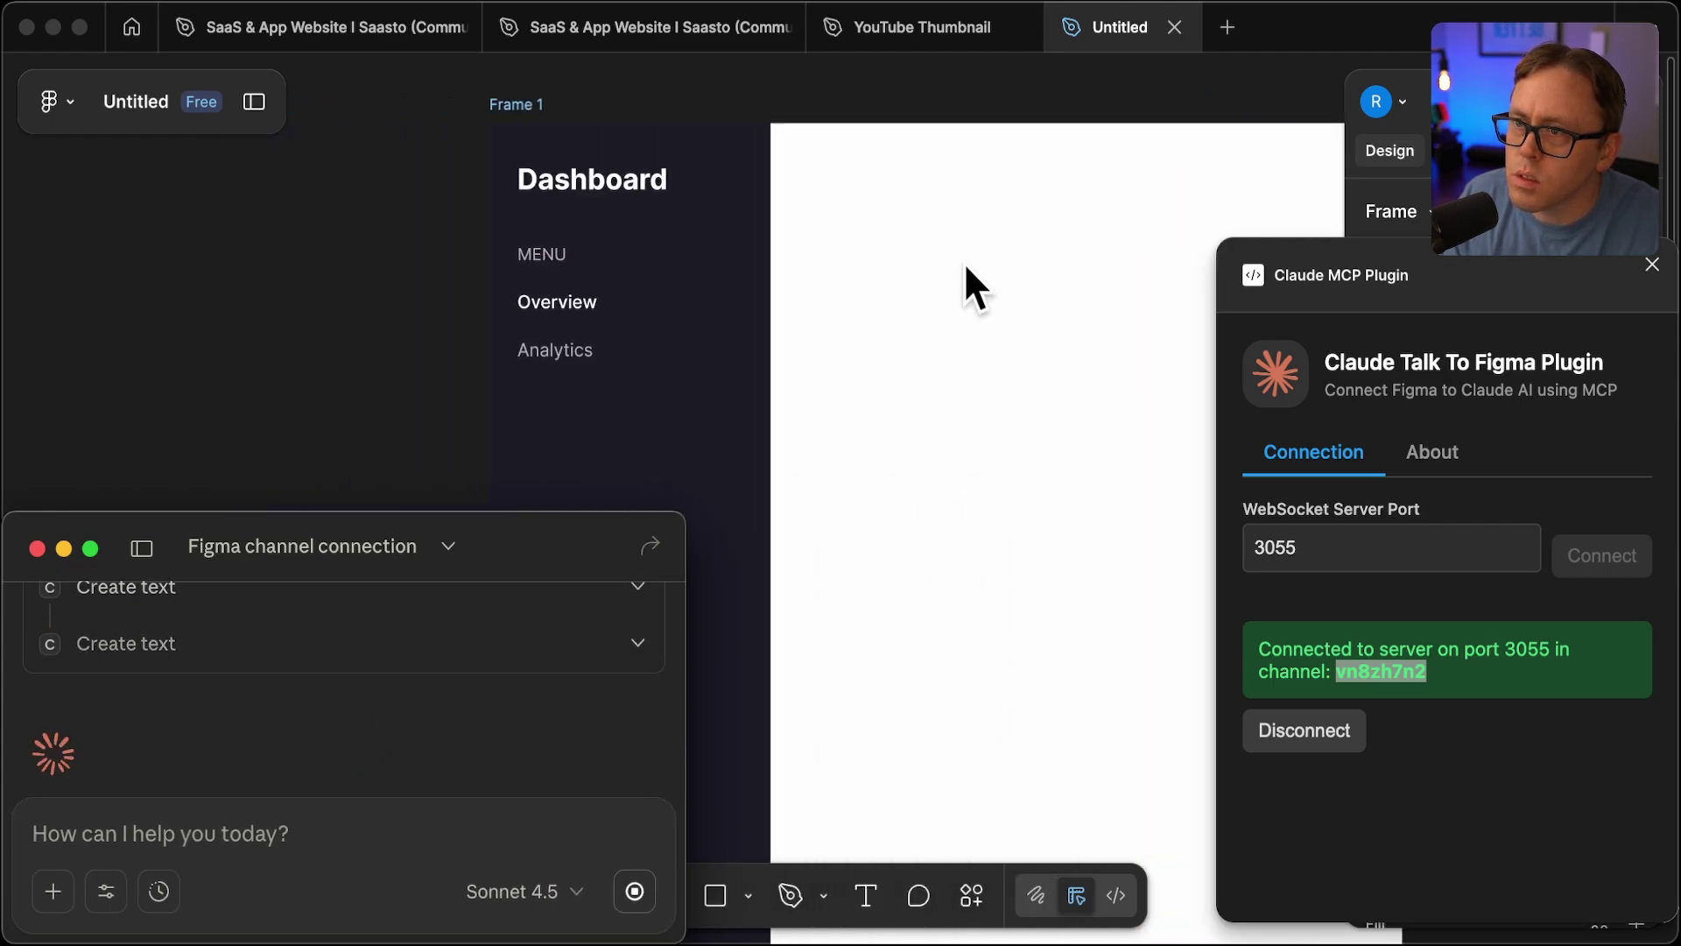
click(1522, 277)
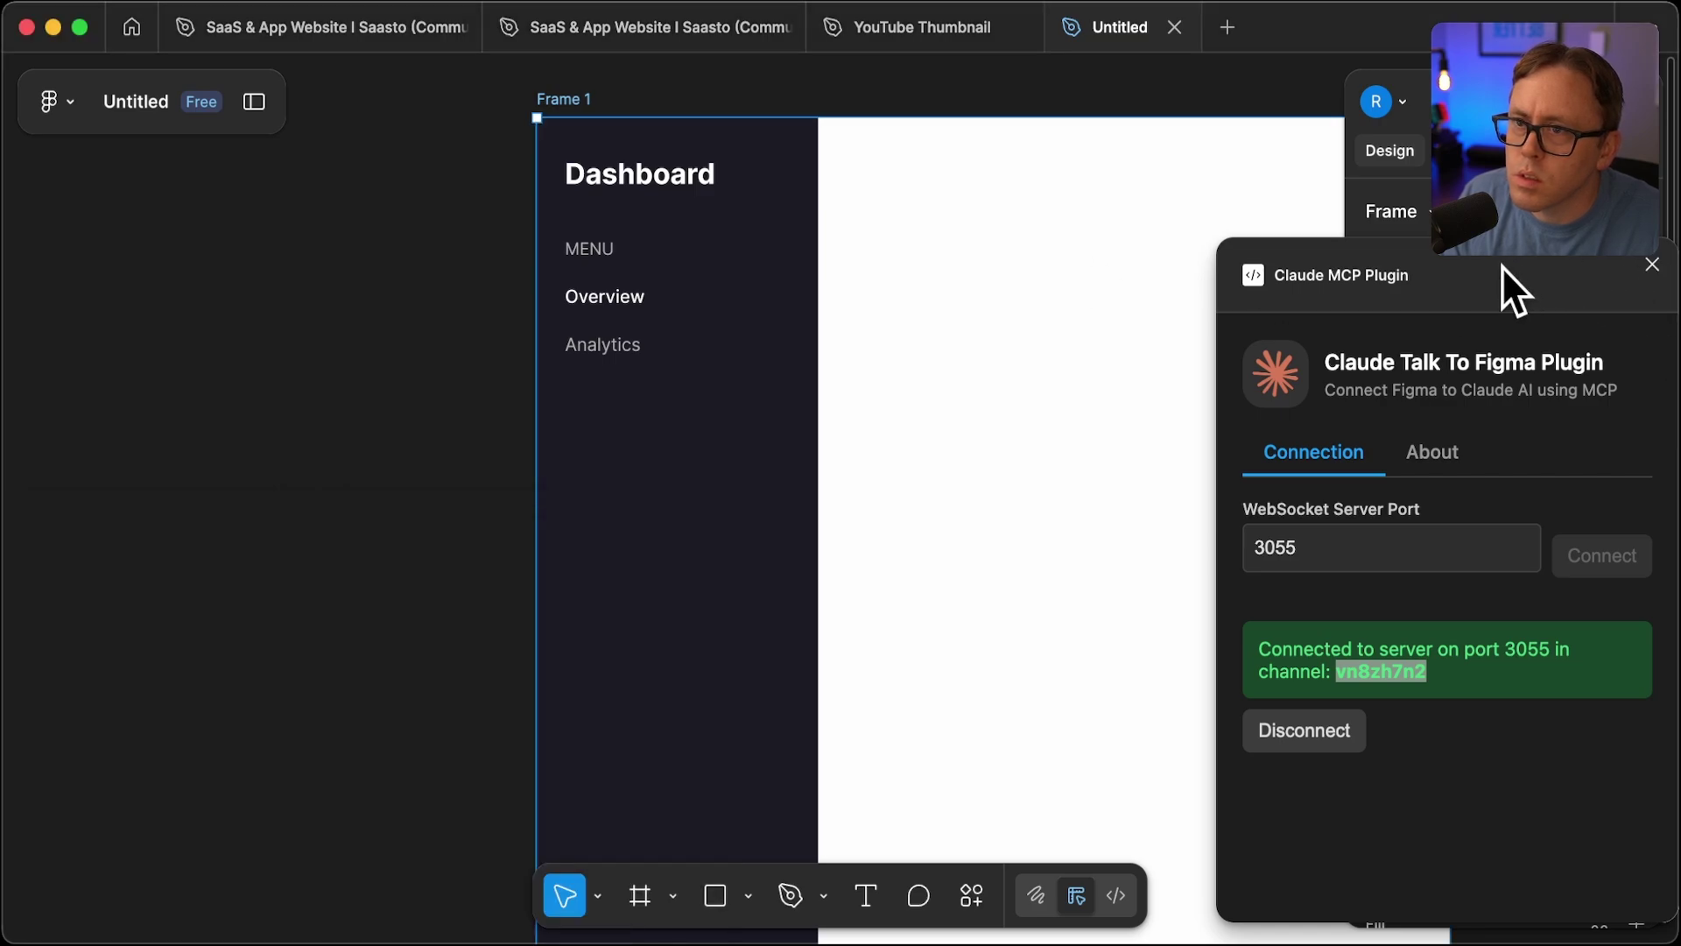
key(super+Tab)
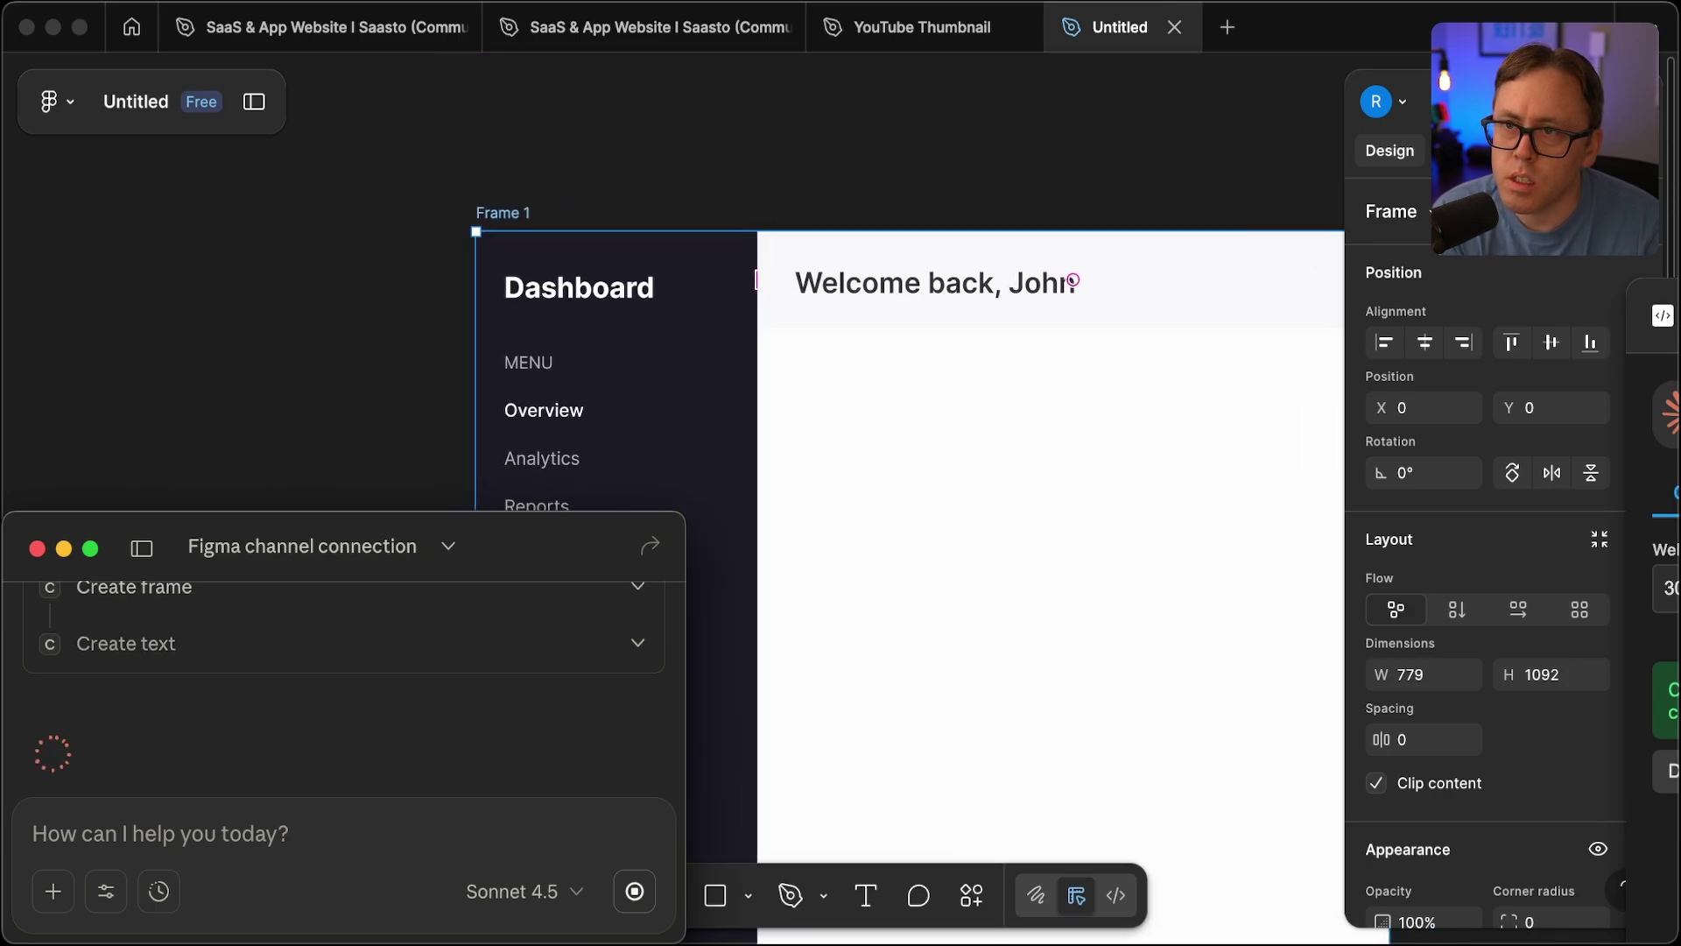
key(super+Tab)
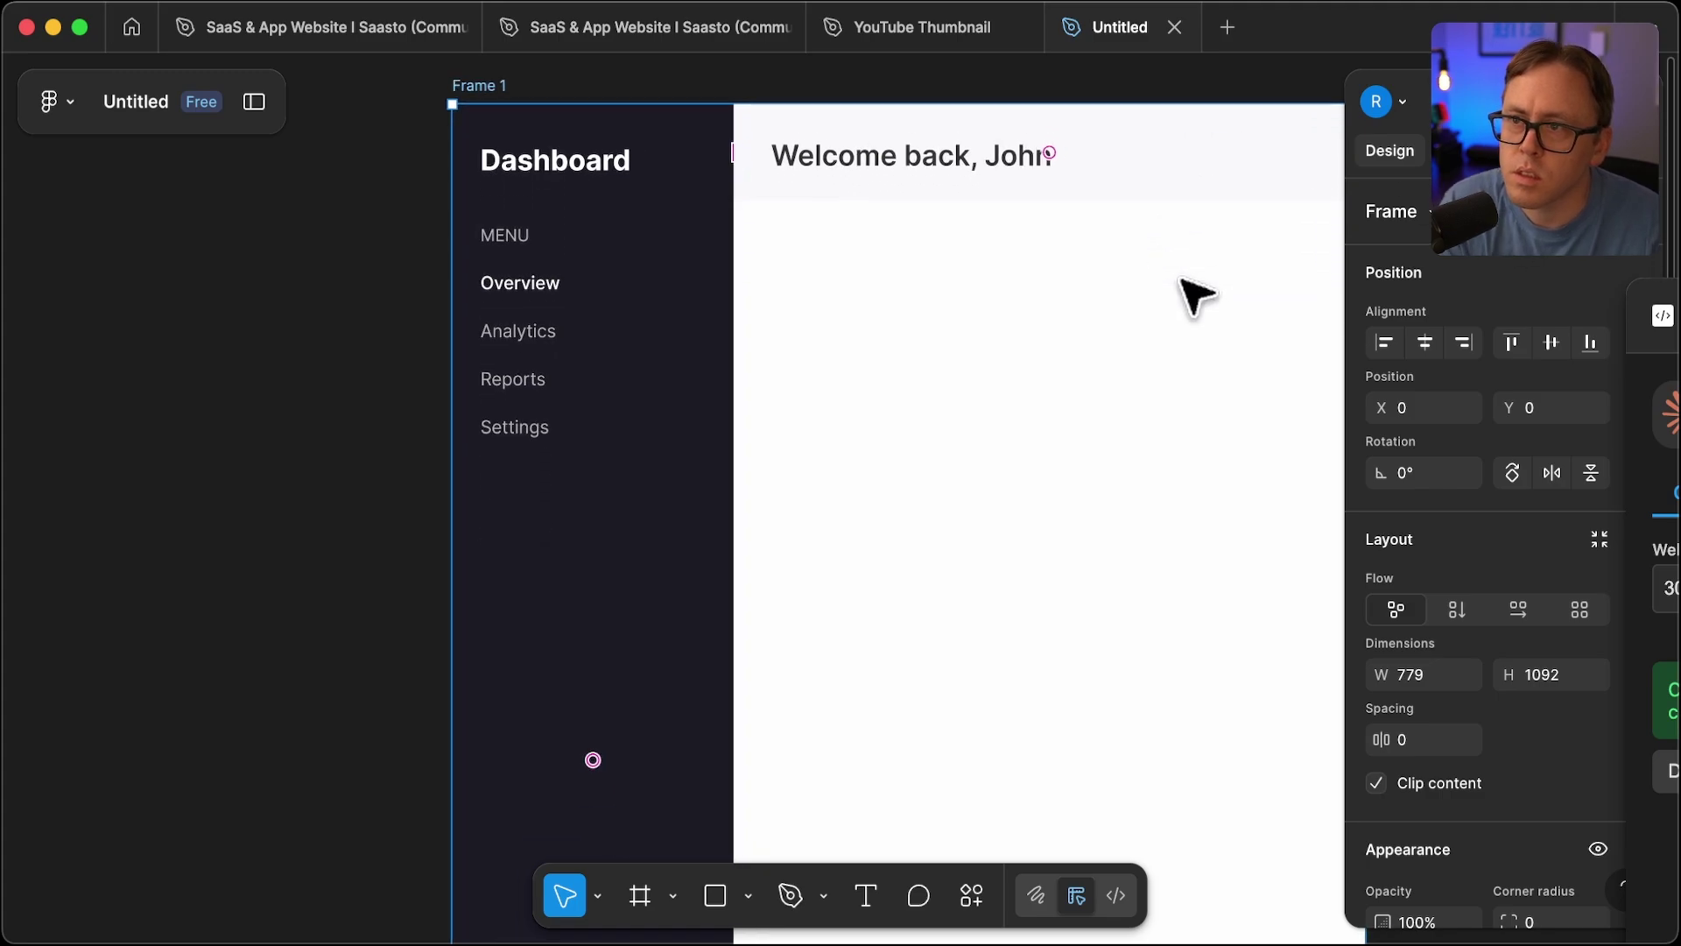
key(super+Tab)
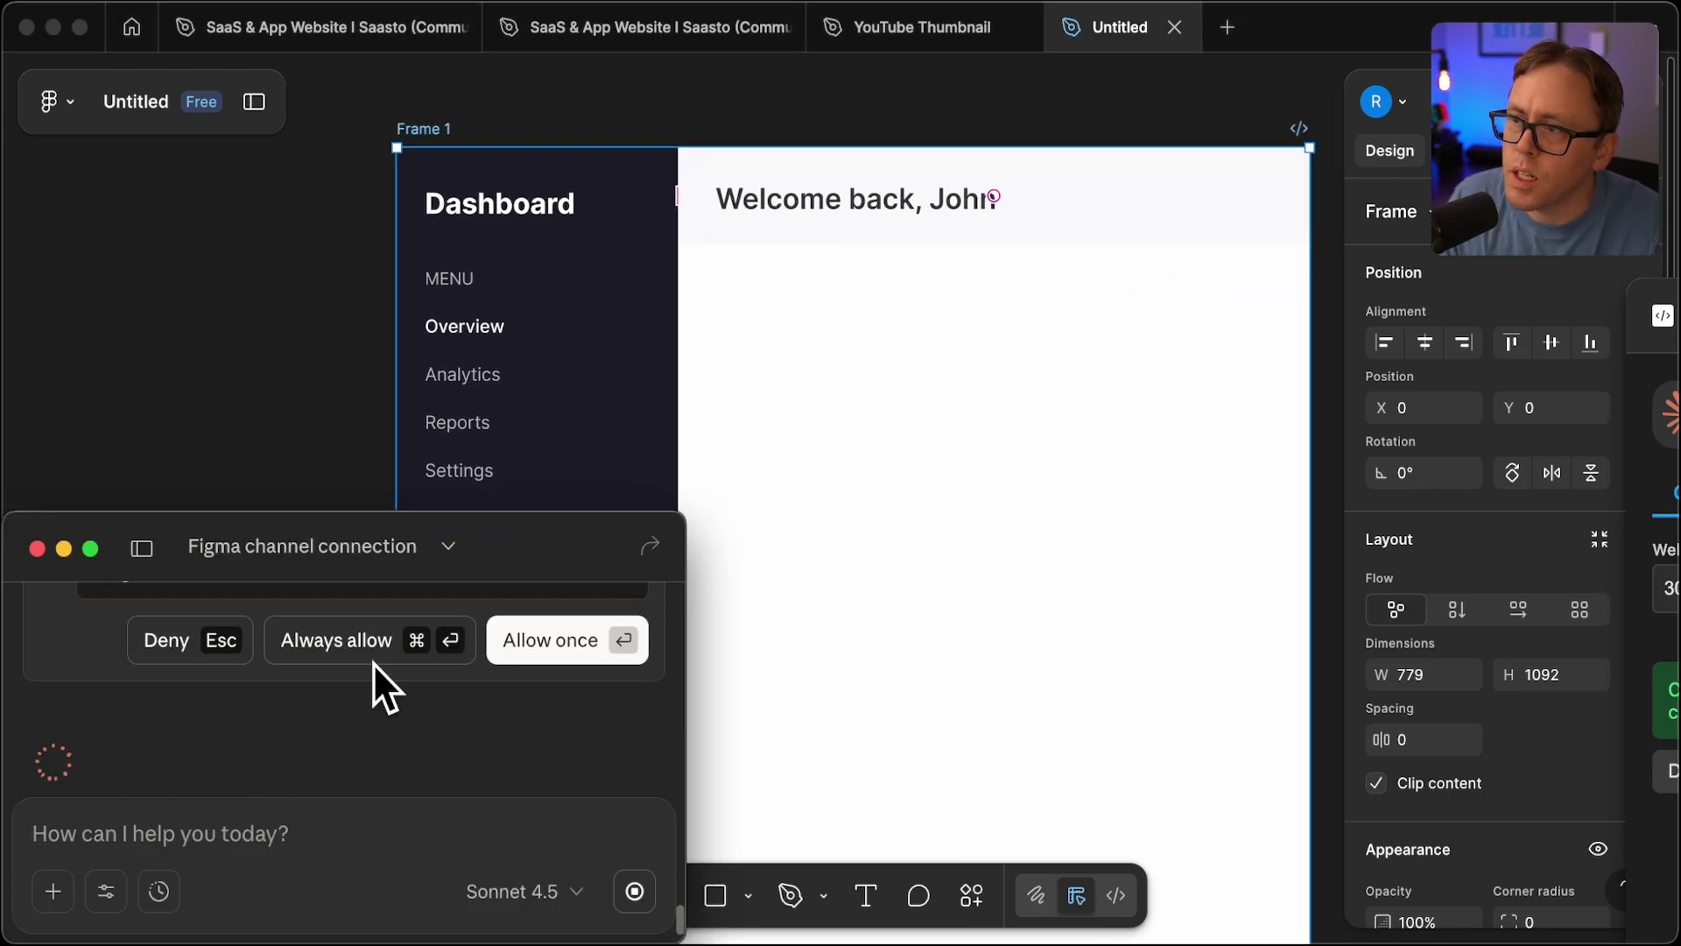
Approve Claude's edits and follow it adding the user avatar and the Total Revenue $45,231 card
click(368, 661)
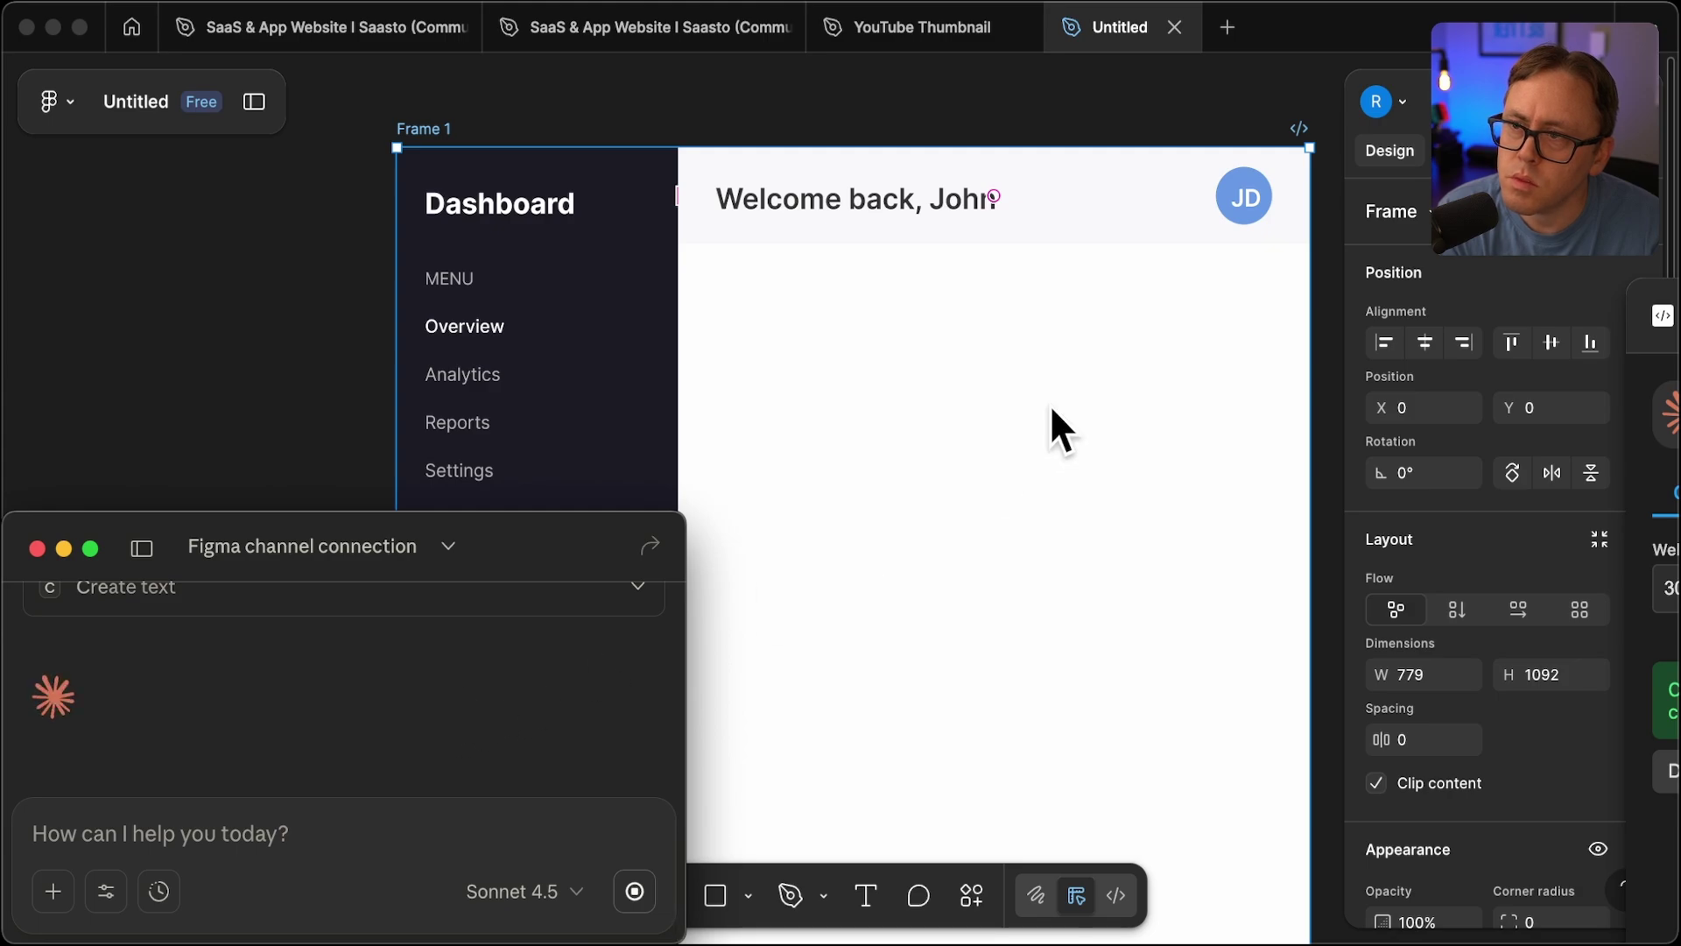
scroll(1055, 425, down, 5)
scroll(1050, 409, up, 4)
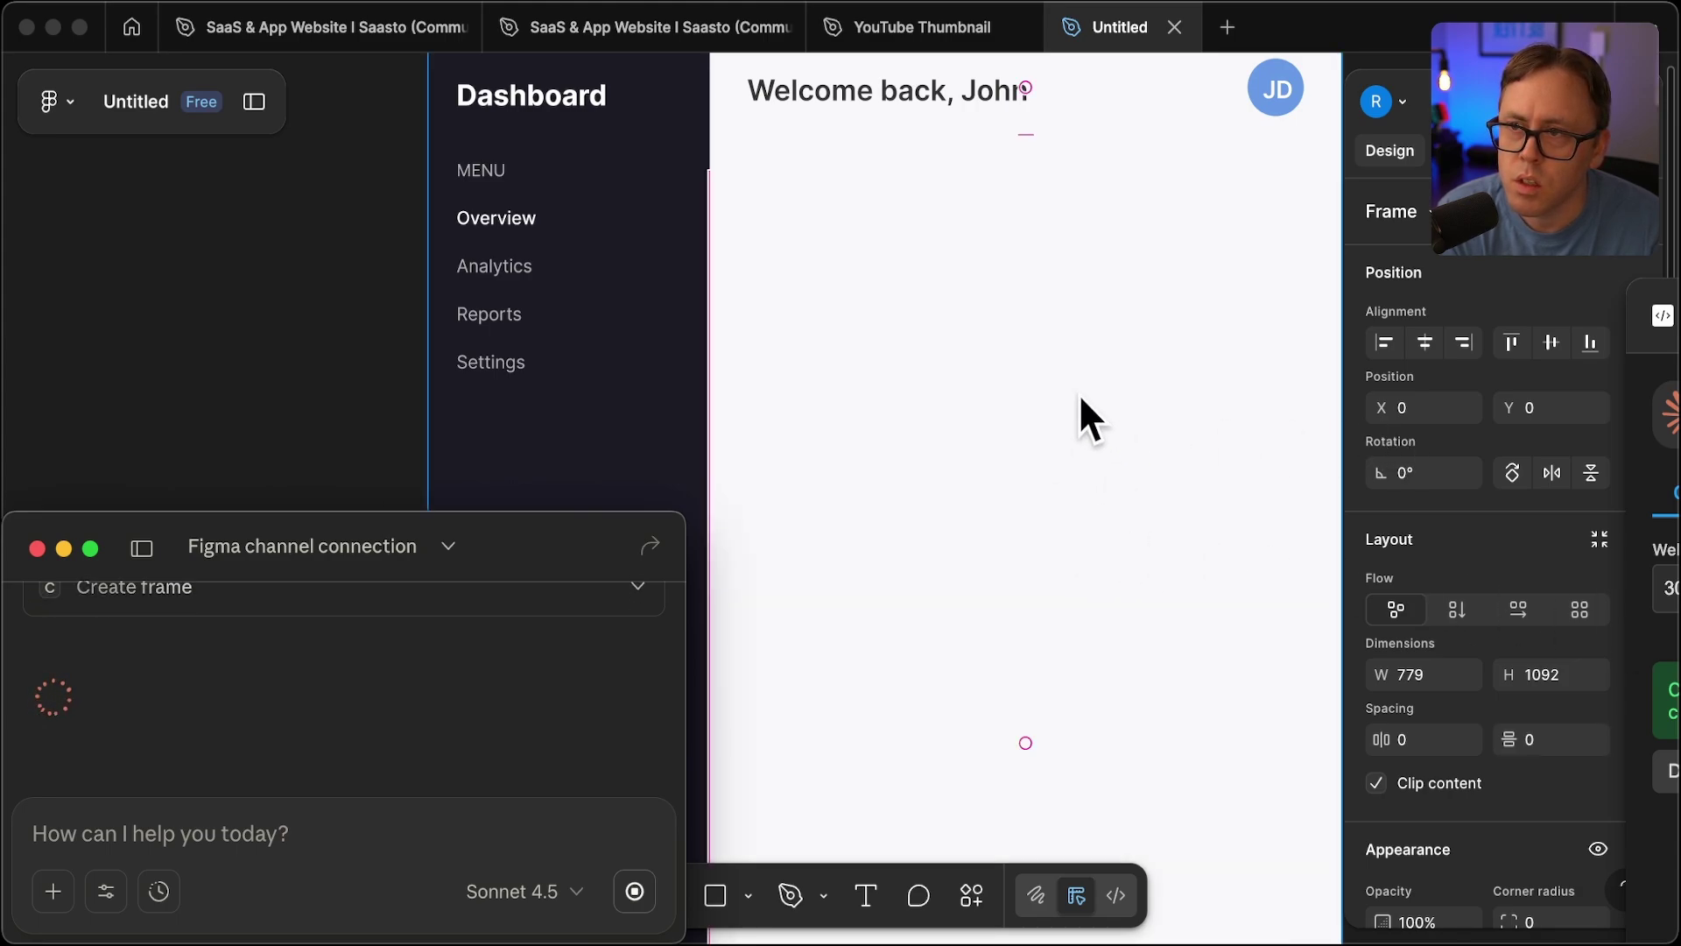
scroll(1078, 393, down, 2)
scroll(1078, 392, up, 2)
scroll(1079, 392, down, 2)
scroll(1079, 392, down, 5)
scroll(1078, 393, up, 5)
scroll(1078, 392, up, 2)
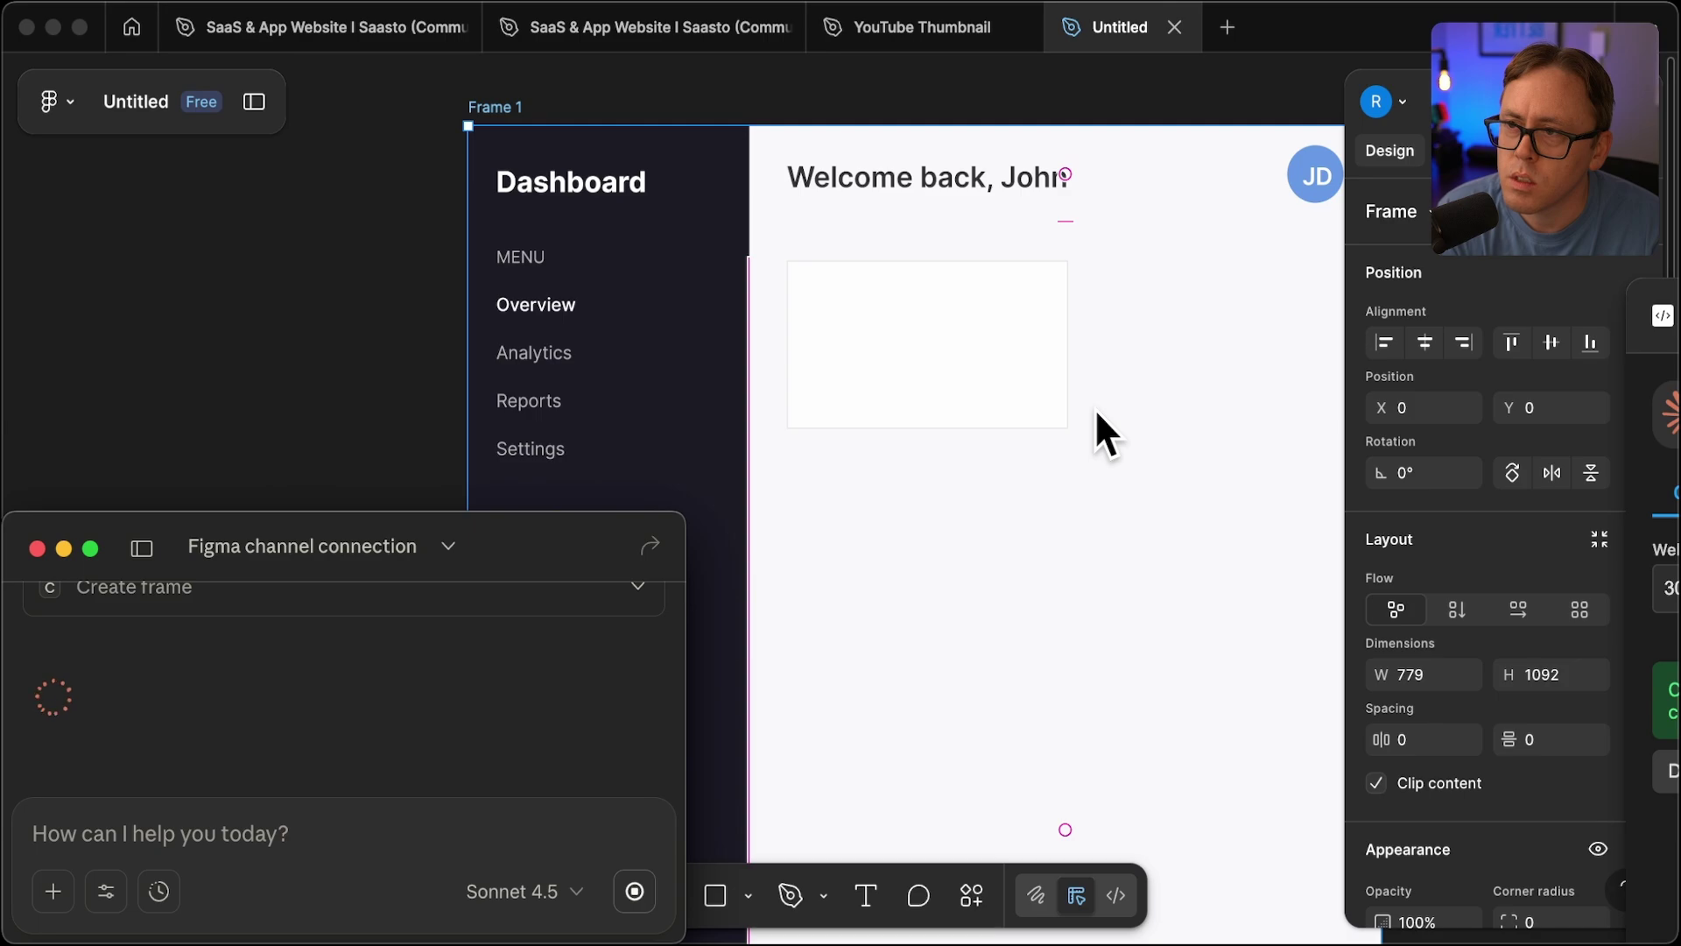
scroll(1095, 408, down, 2)
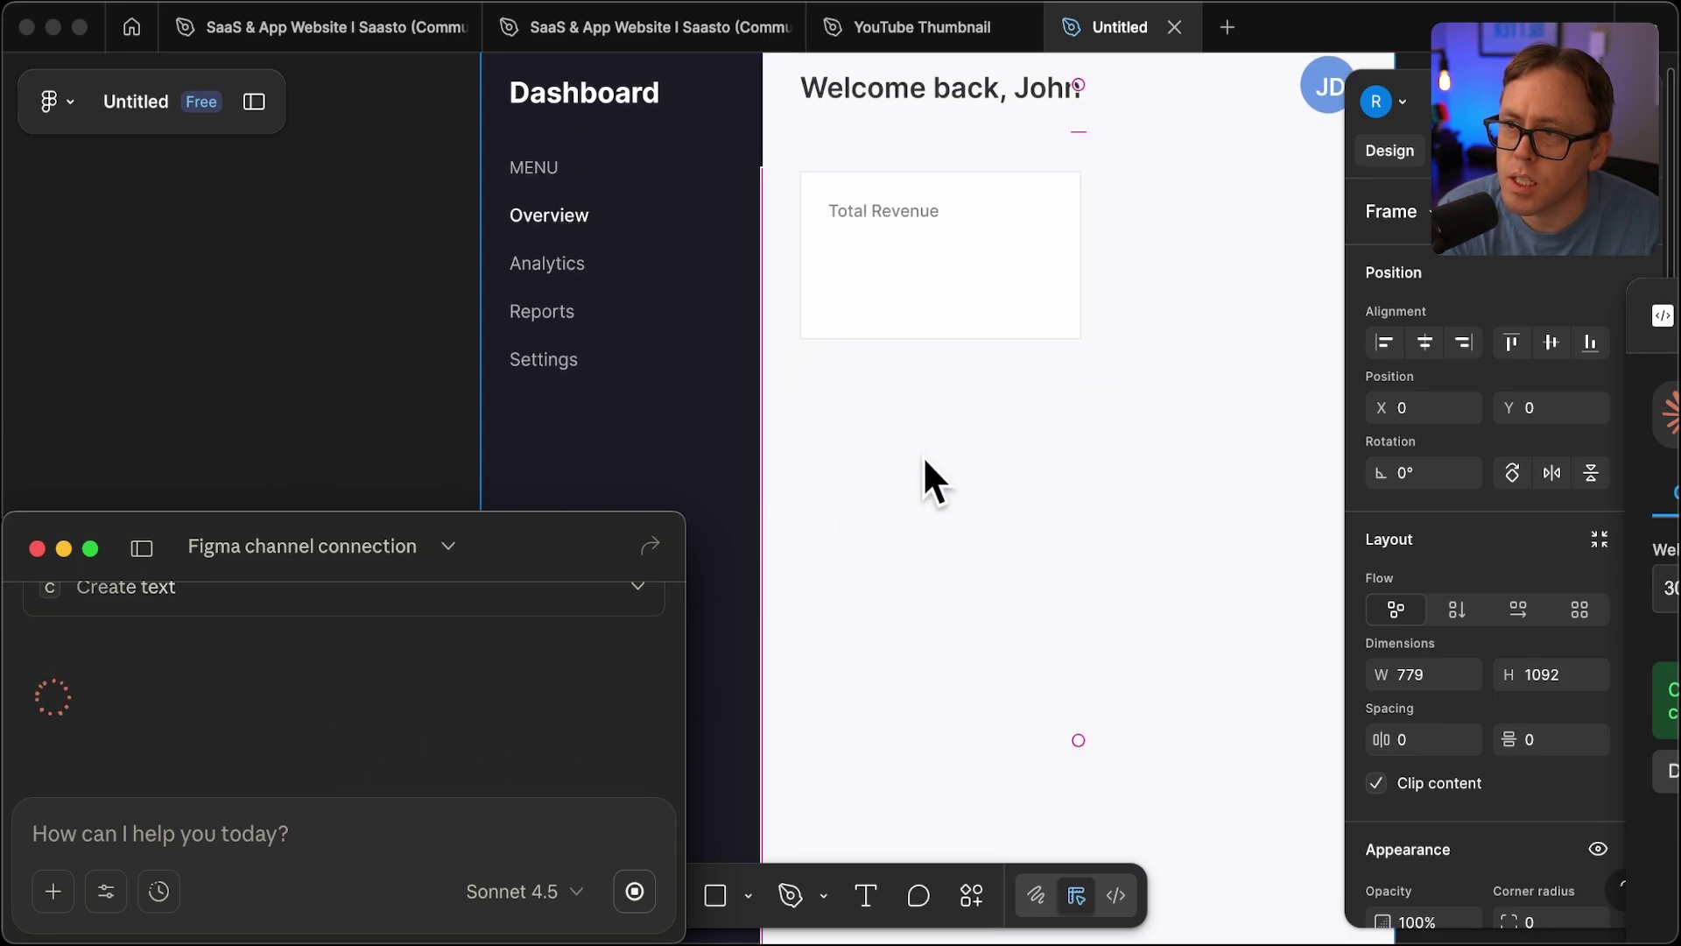
scroll(983, 473, right, 2)
scroll(937, 454, down, 5)
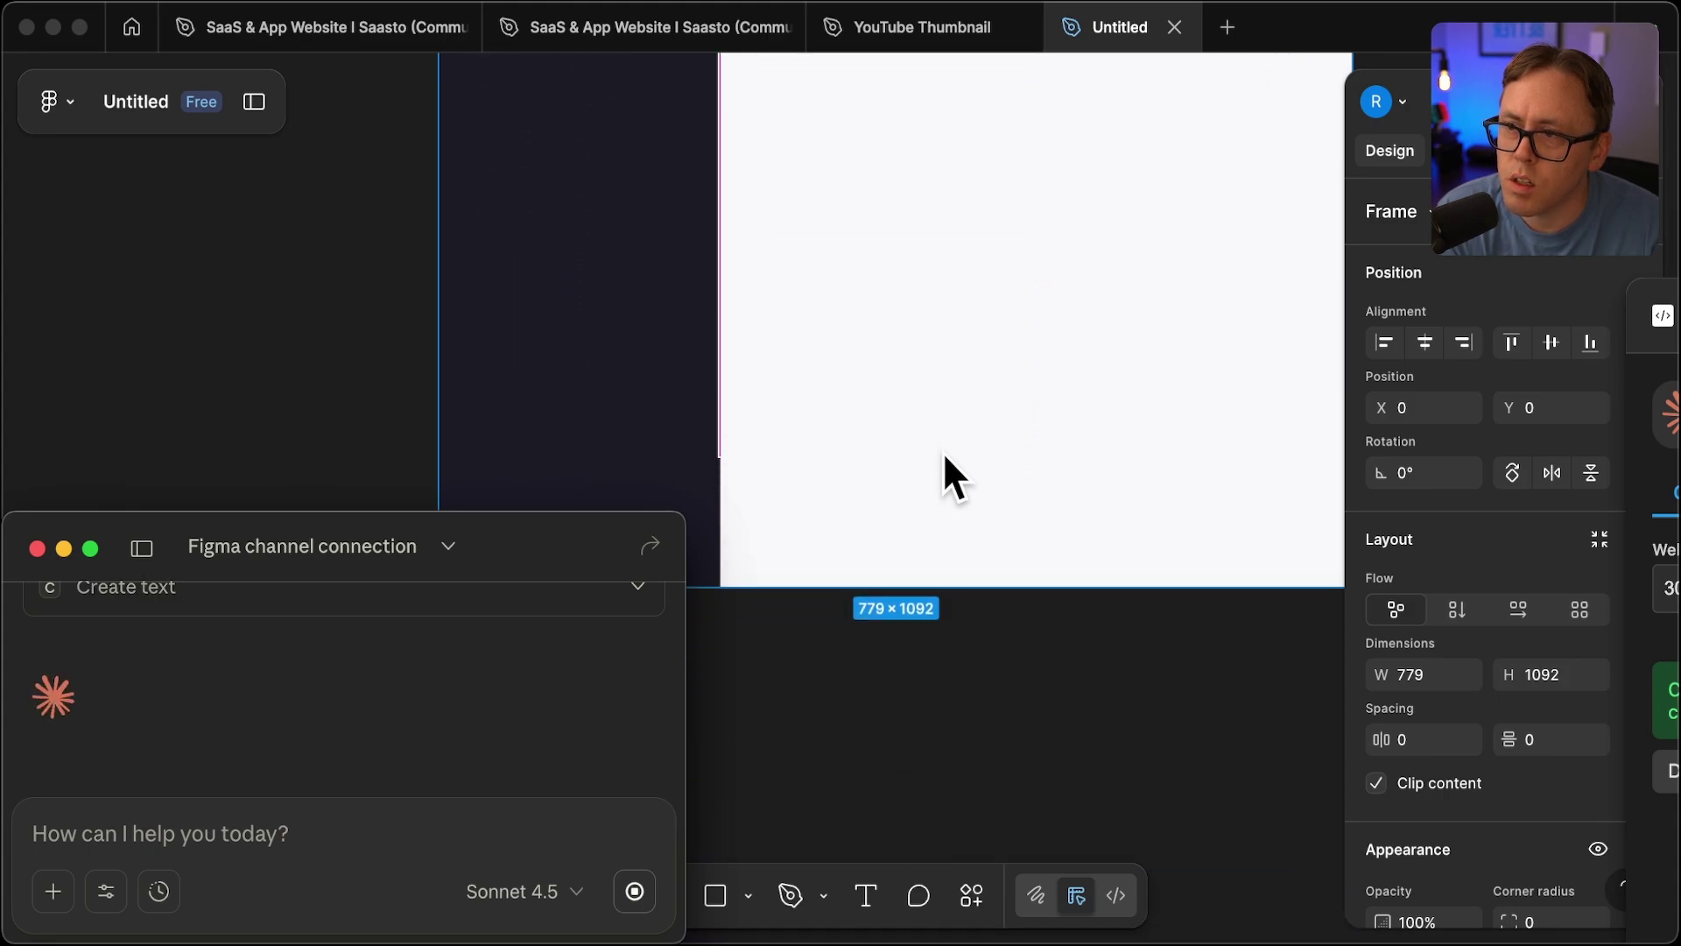
scroll(943, 452, up, 10)
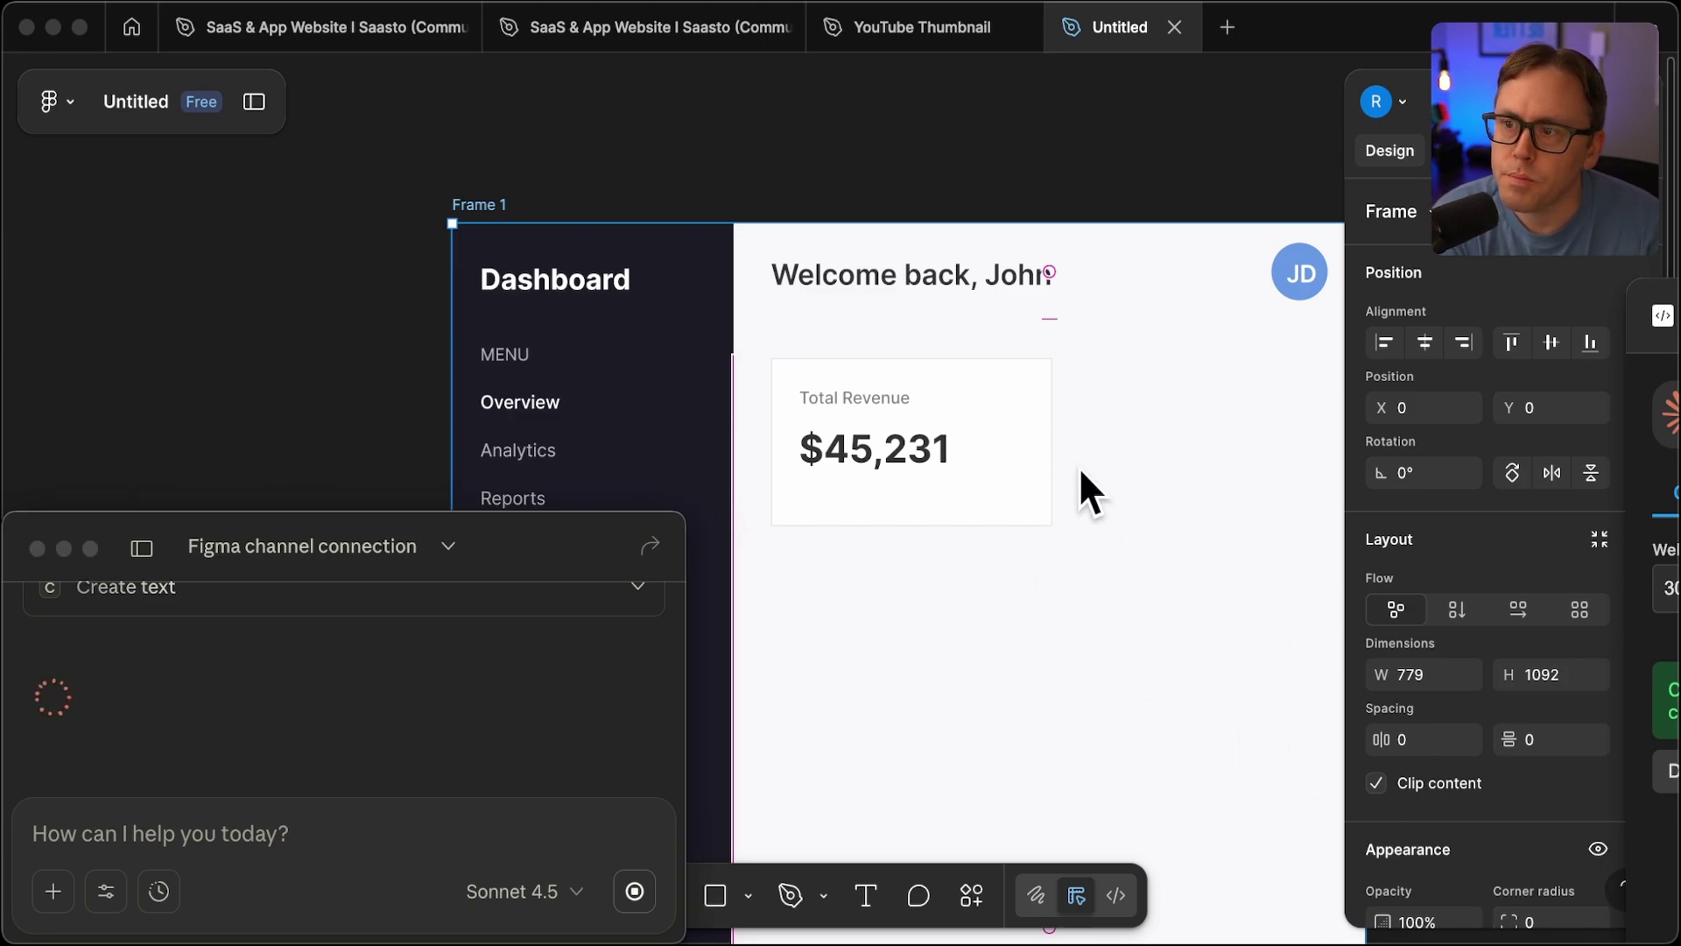
Follow Claude adding the +12.5% revenue trend and the Active Users card (2,847, +8.2% from last week)
scroll(1084, 459, down, 2)
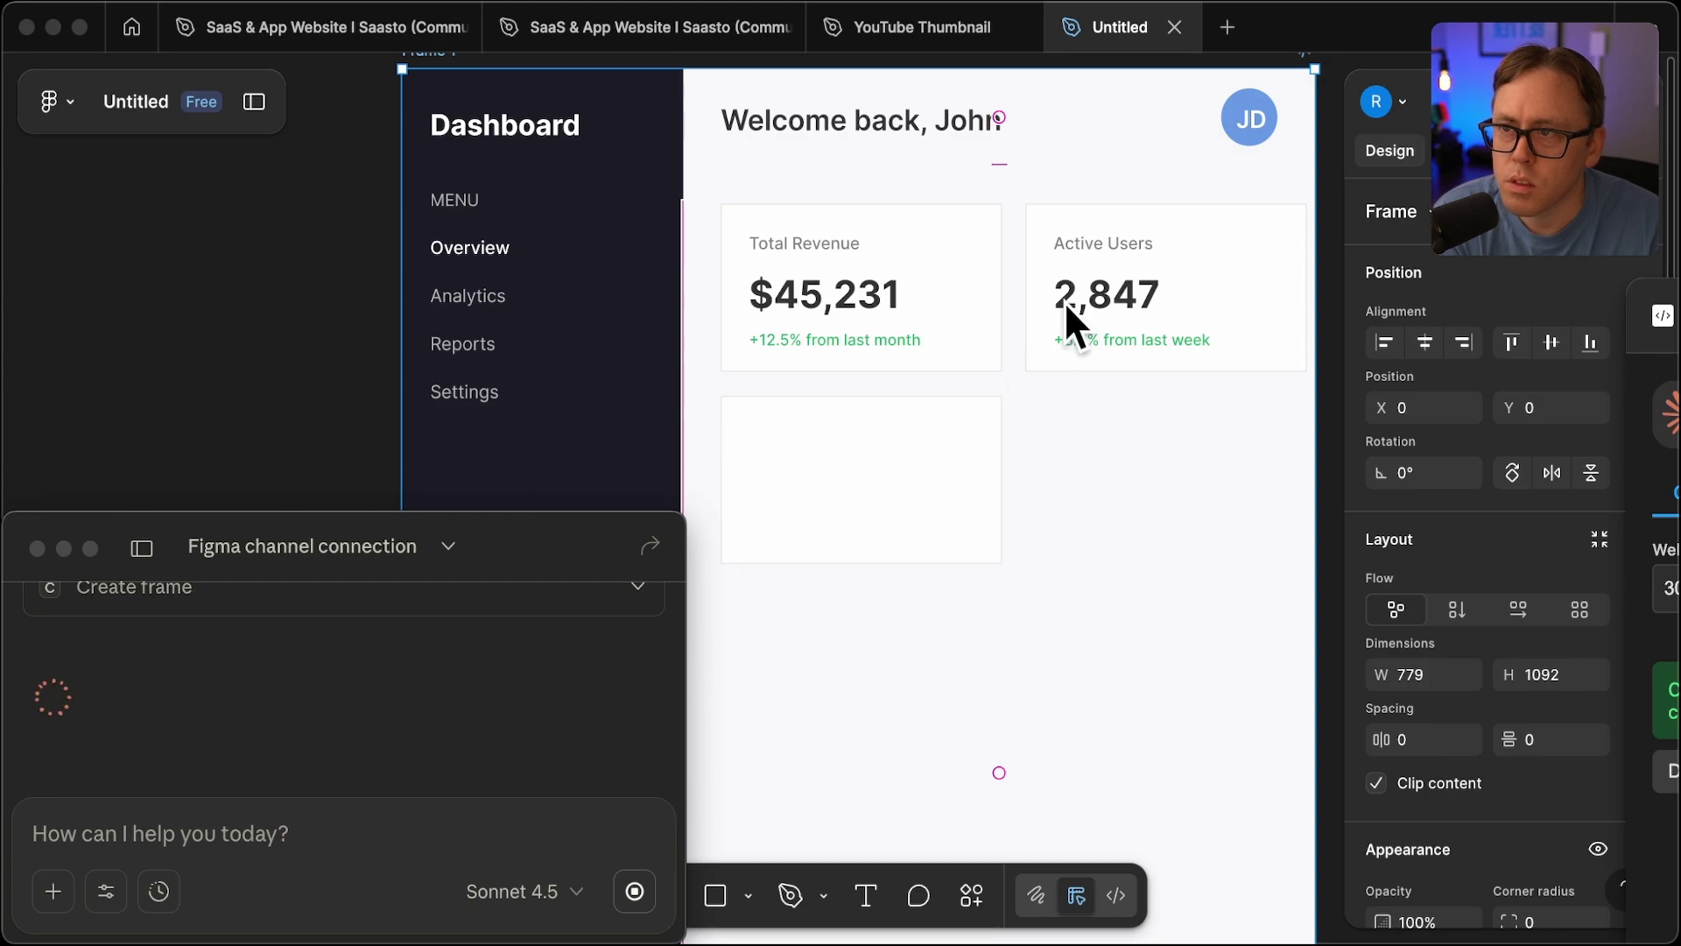
scroll(1064, 302, up, 2)
scroll(1063, 301, left, 2)
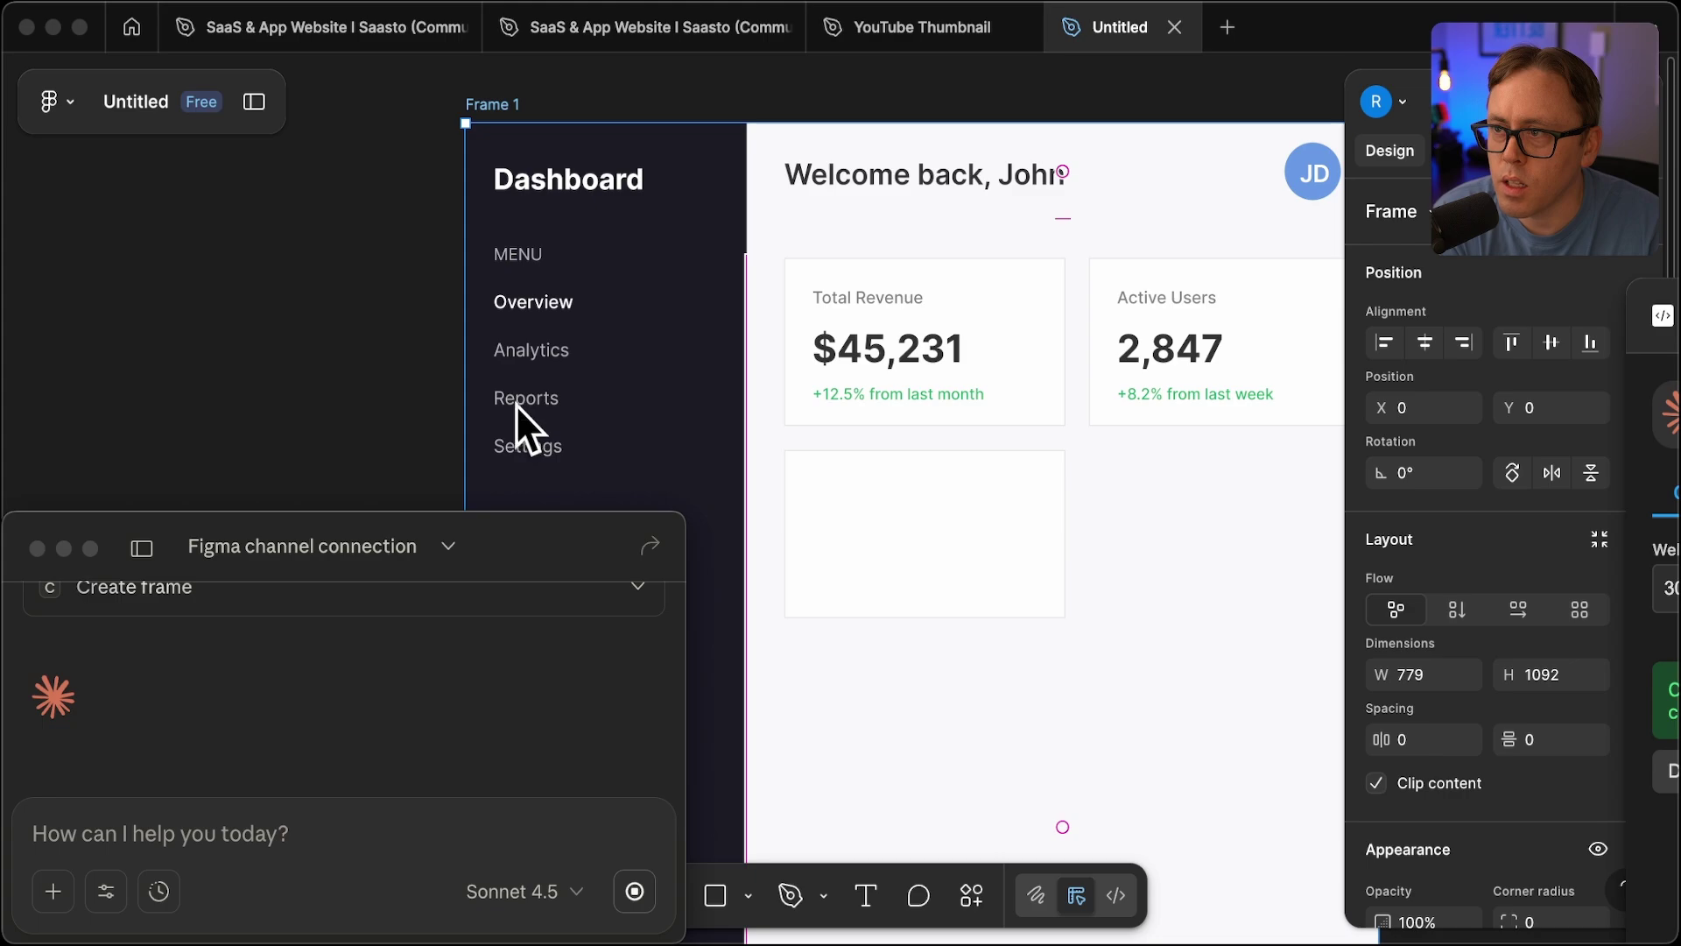
Follow Claude filling the Conversion Rate card (3.24%, -2.1% from last month) and starting a fourth card
scroll(833, 405, right, 2)
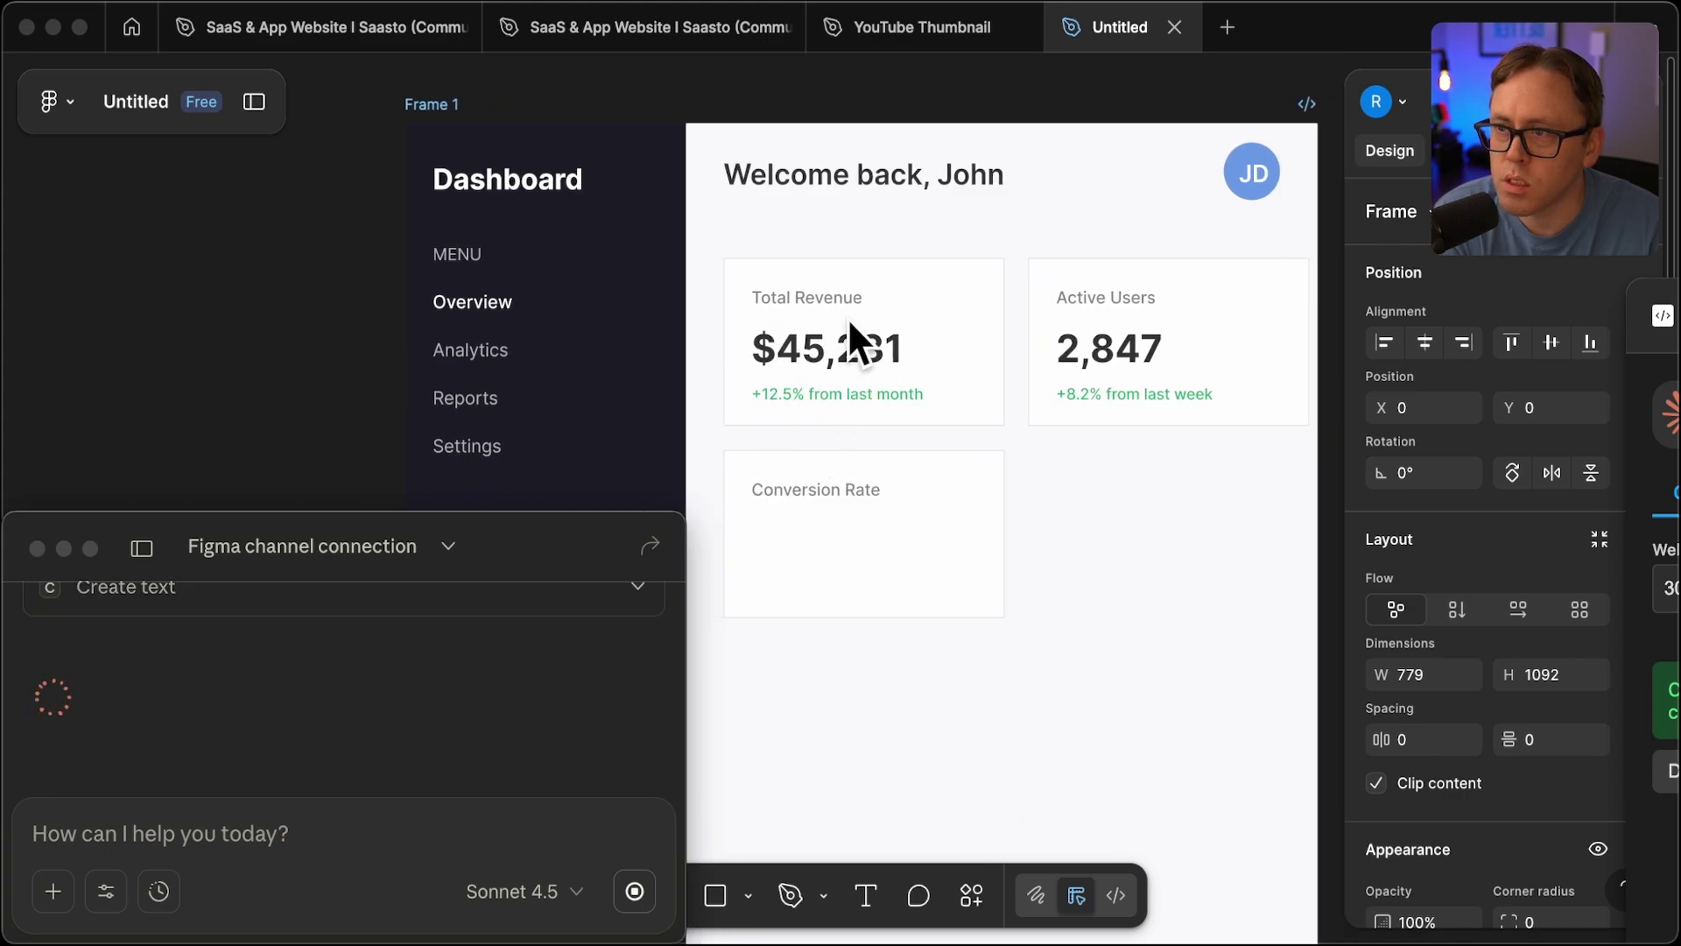
scroll(1112, 329, right, 2)
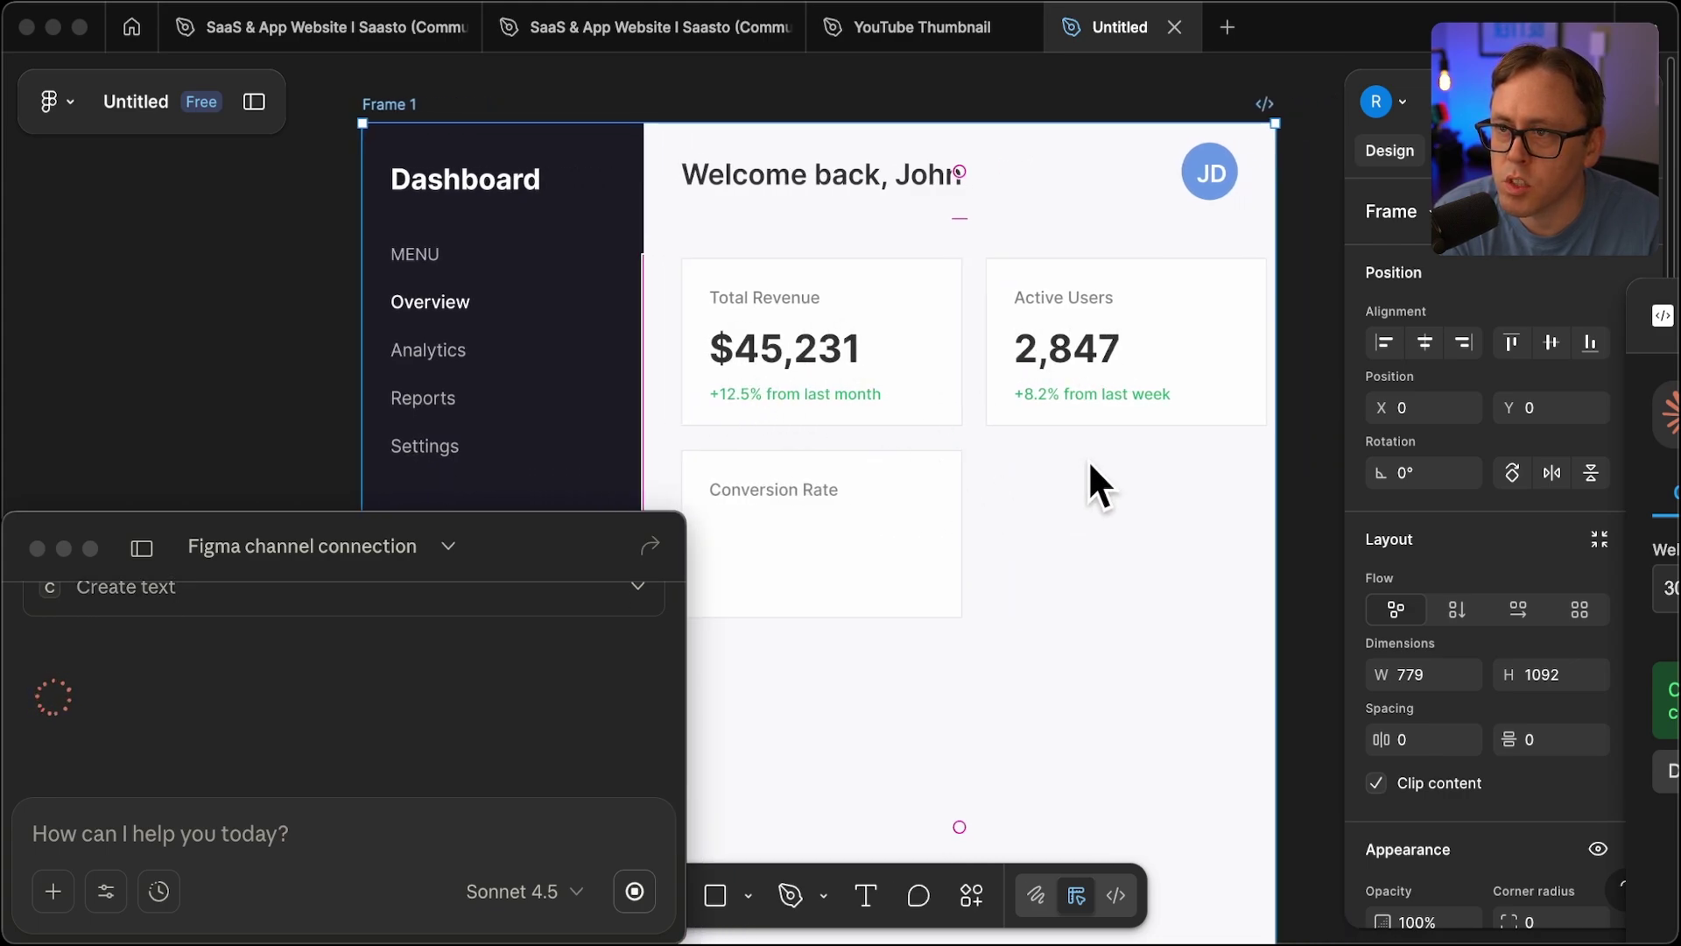
scroll(1089, 464, down, 2)
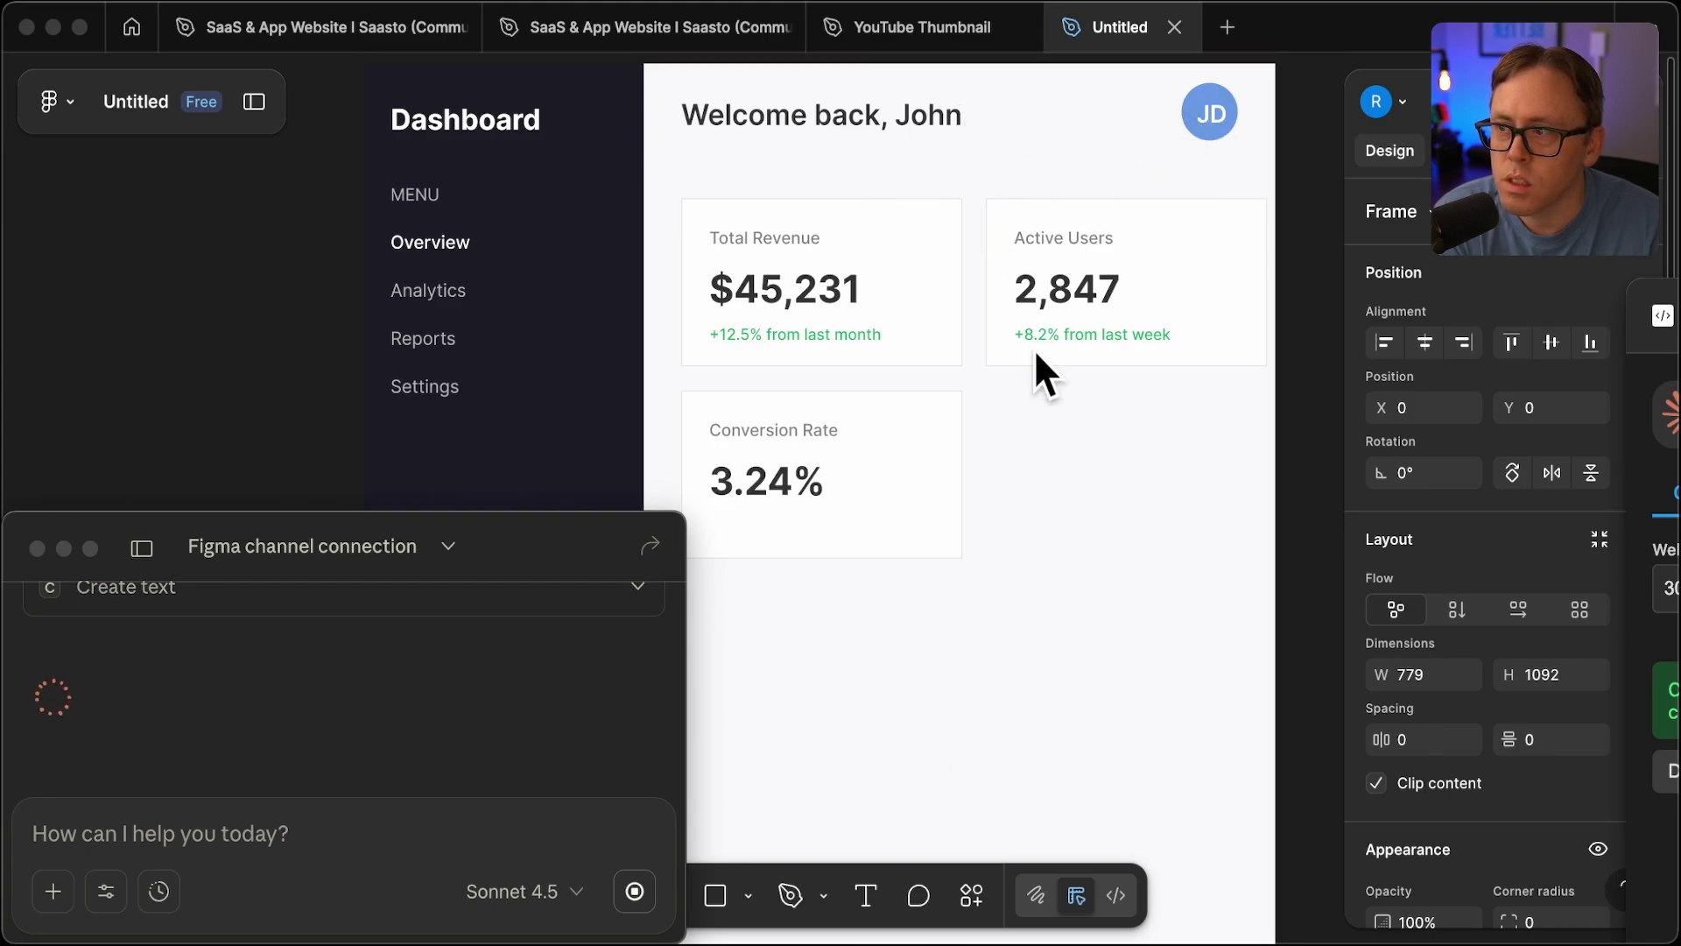
scroll(1036, 354, down, 10)
scroll(1036, 355, down, 8)
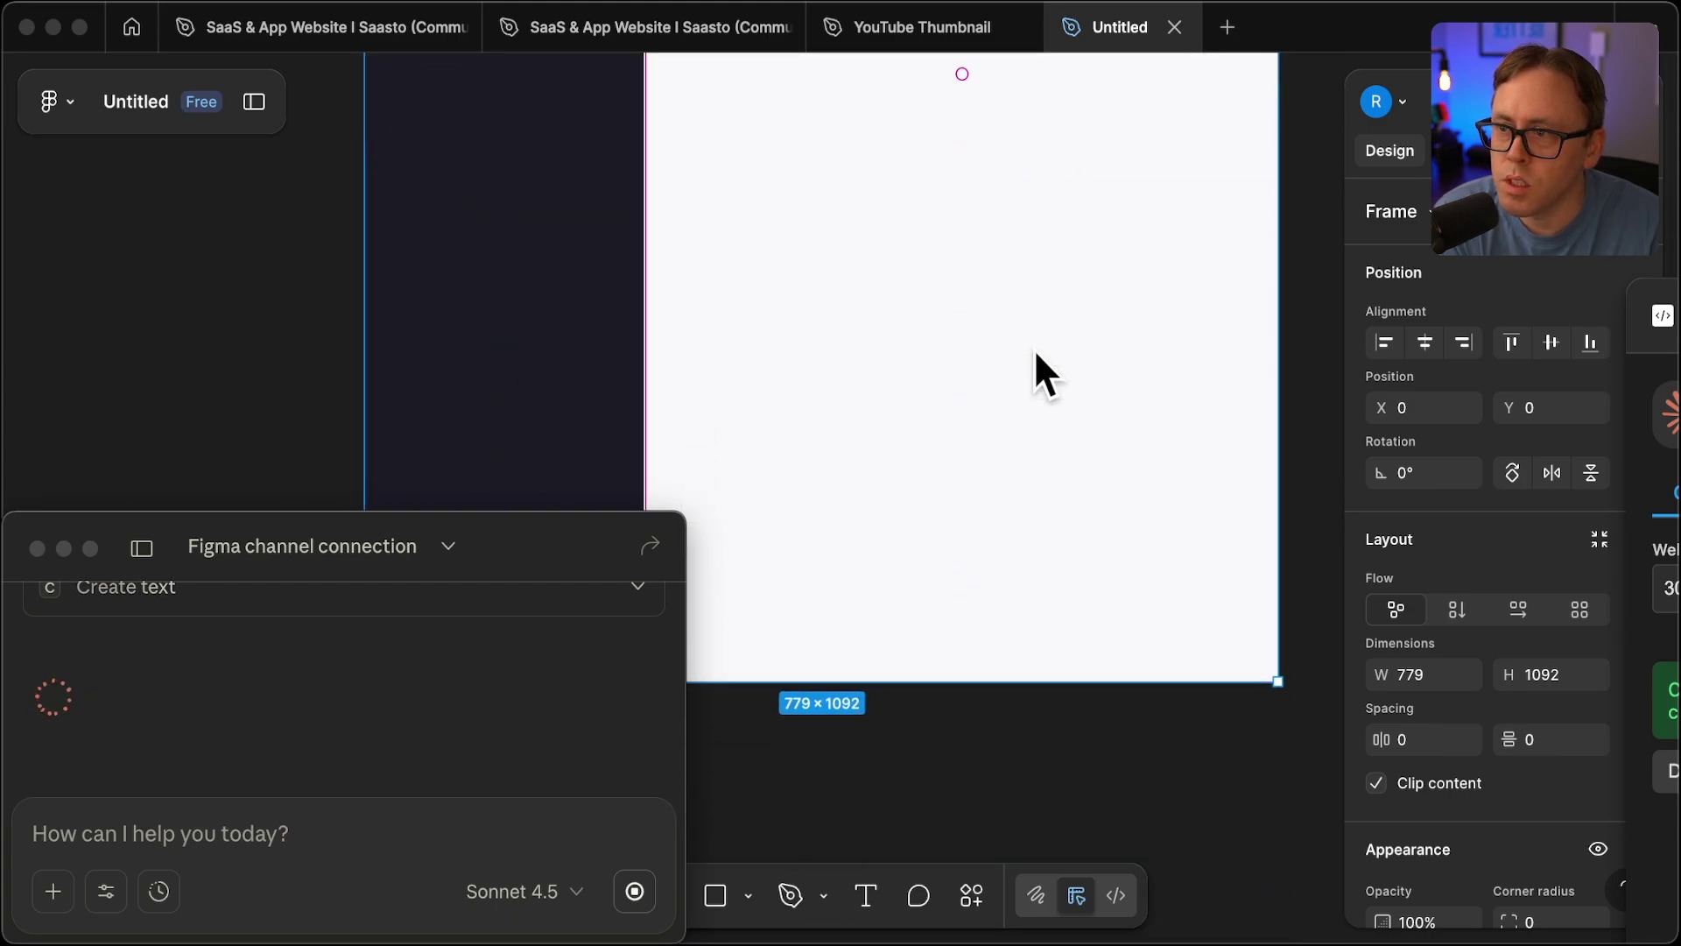
scroll(1036, 355, up, 11)
scroll(1036, 355, up, 5)
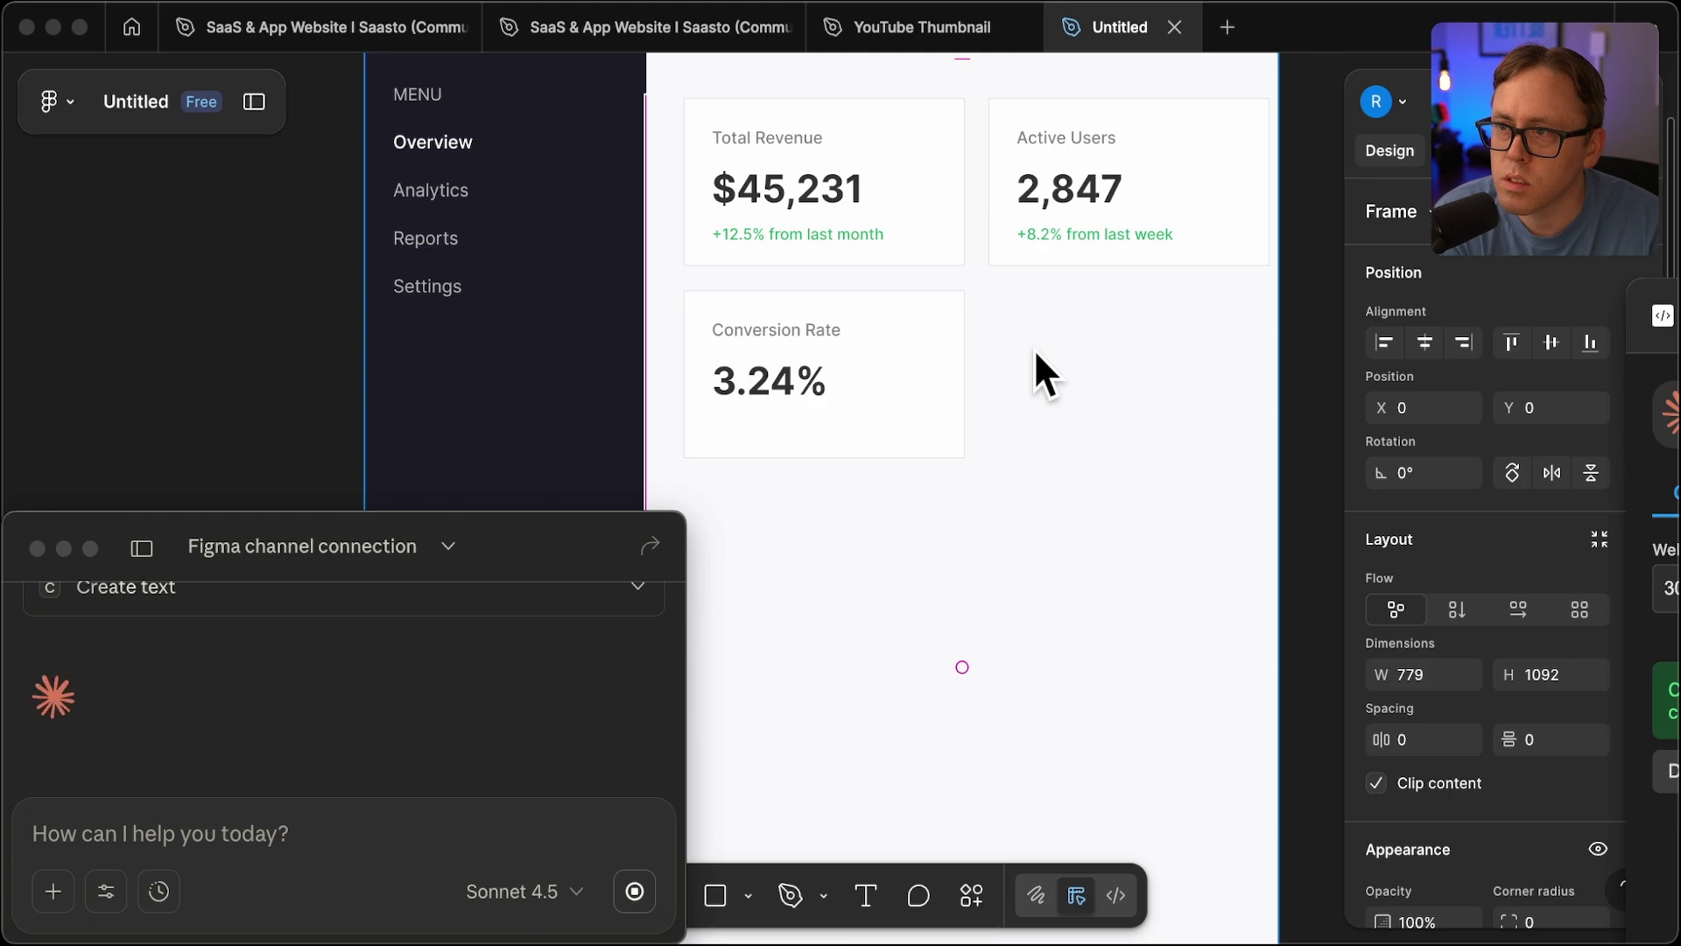
scroll(1011, 359, up, 2)
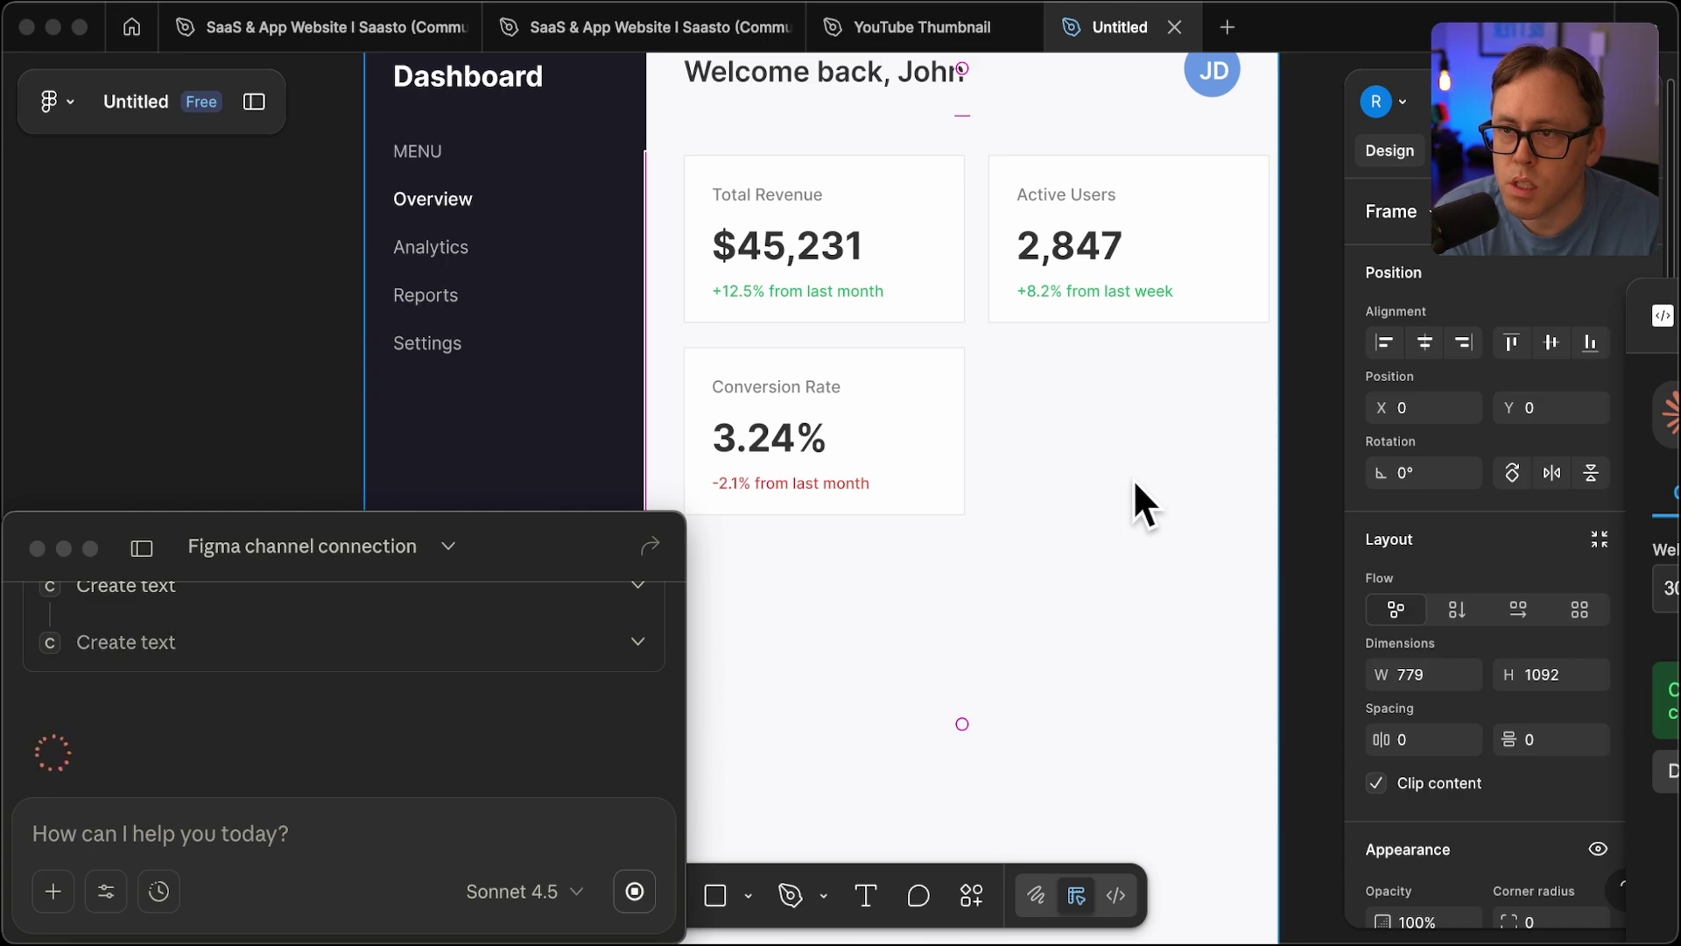
scroll(1133, 479, down, 5)
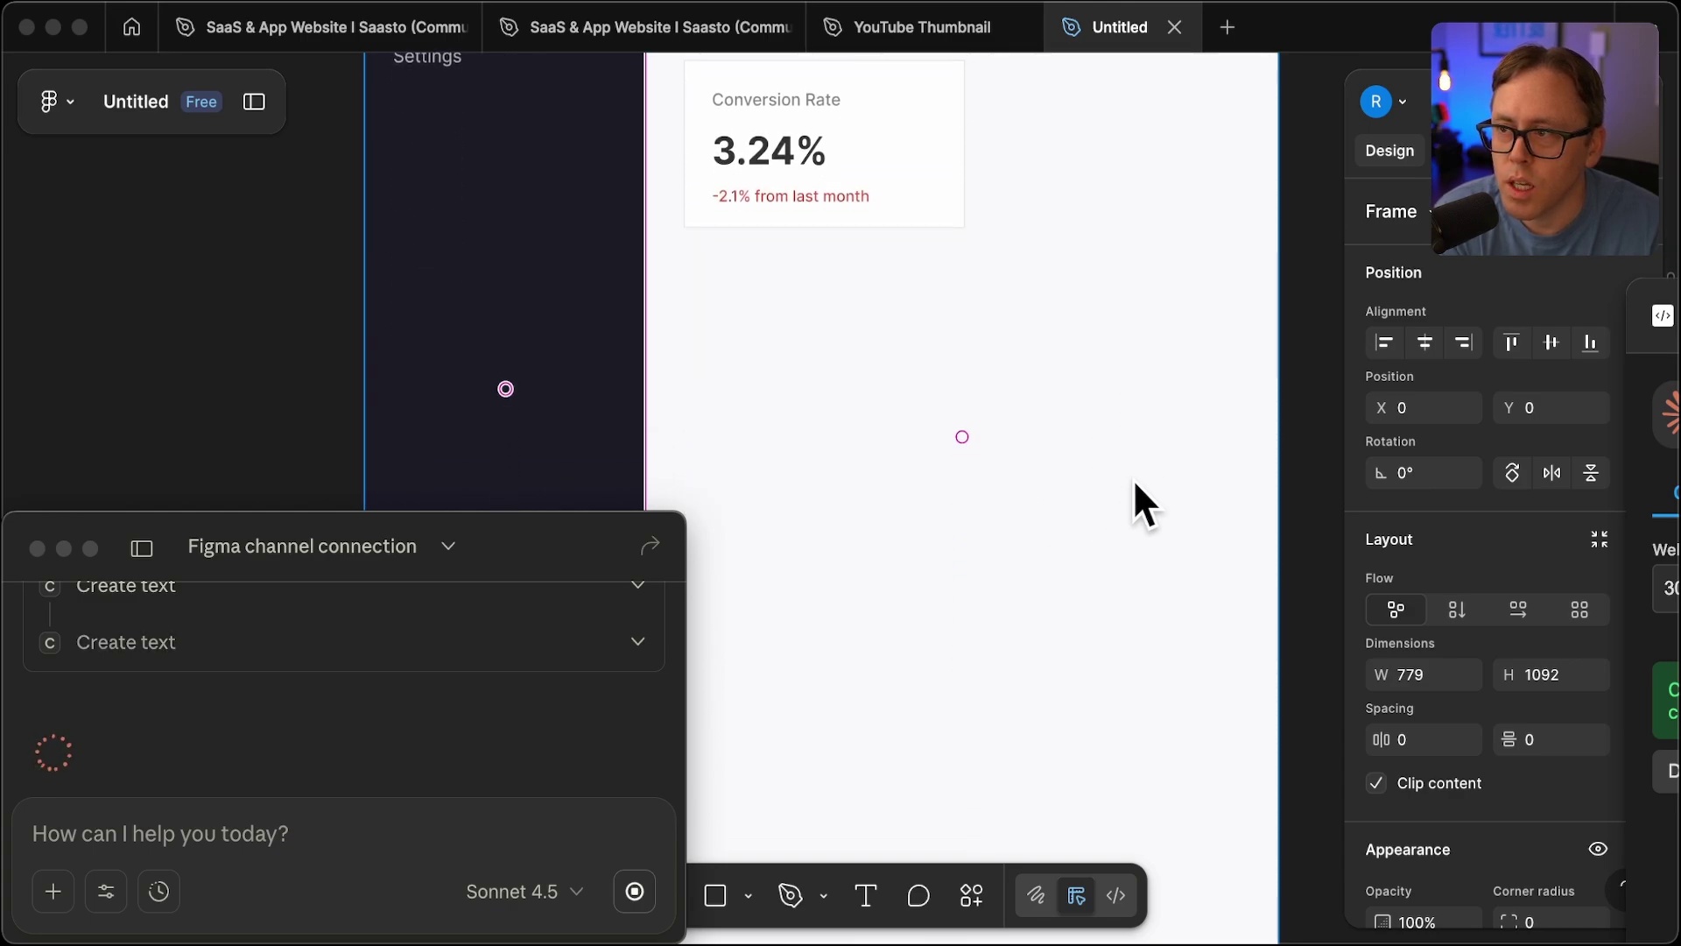
scroll(1135, 484, up, 5)
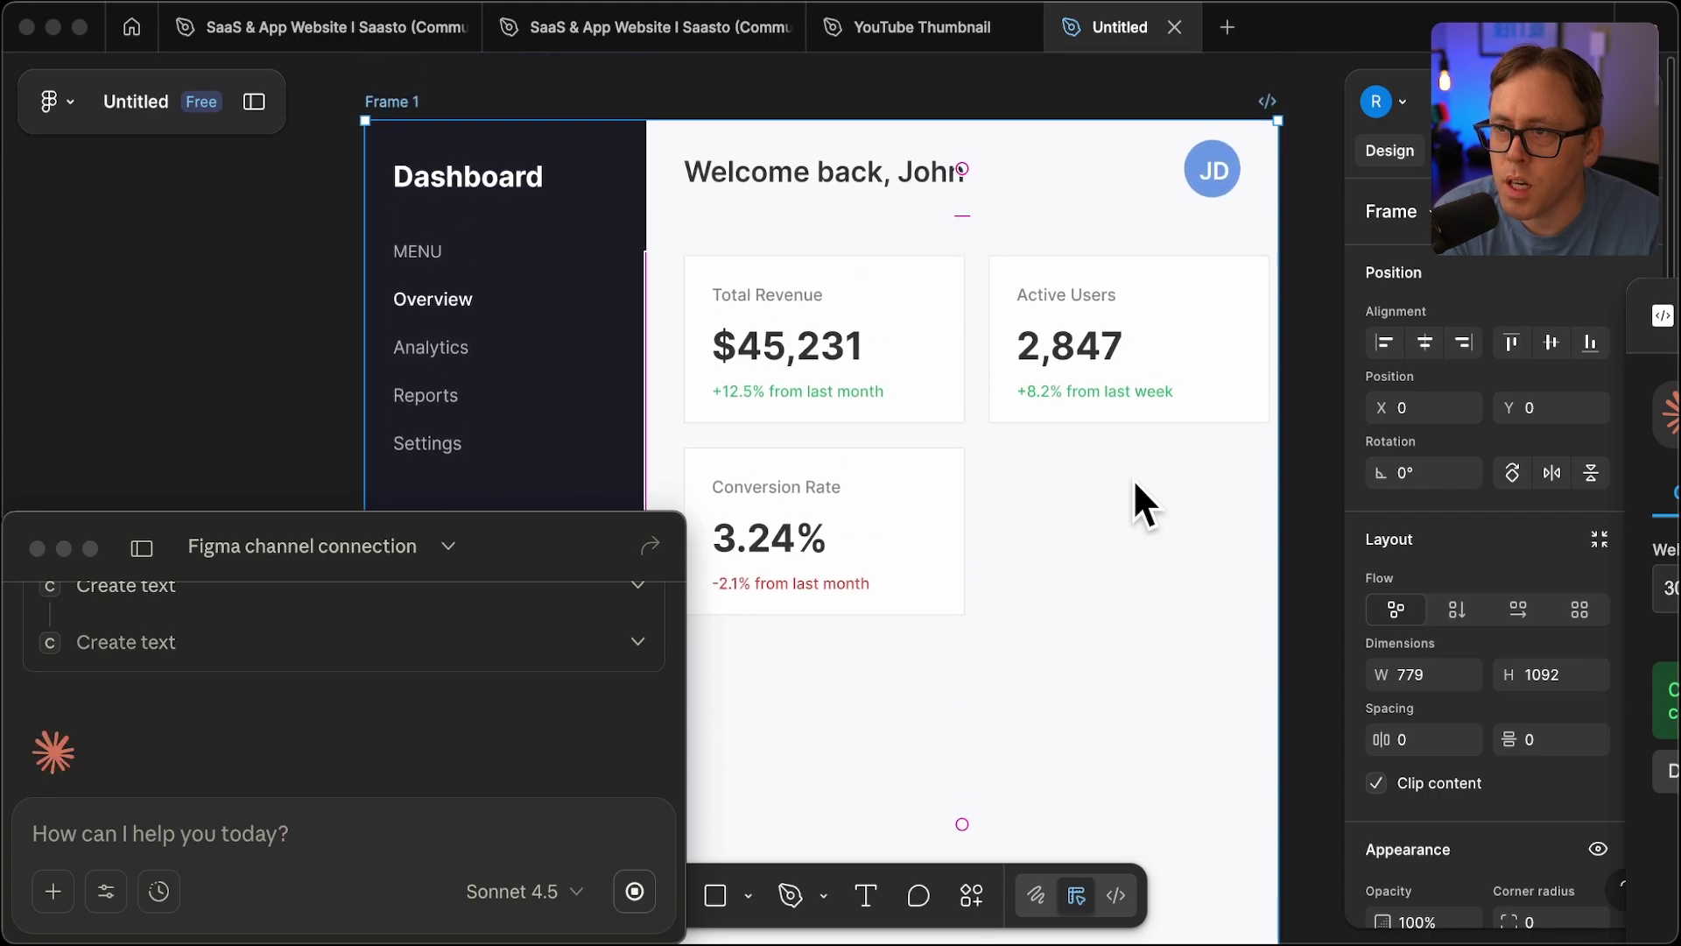
scroll(1133, 478, down, 2)
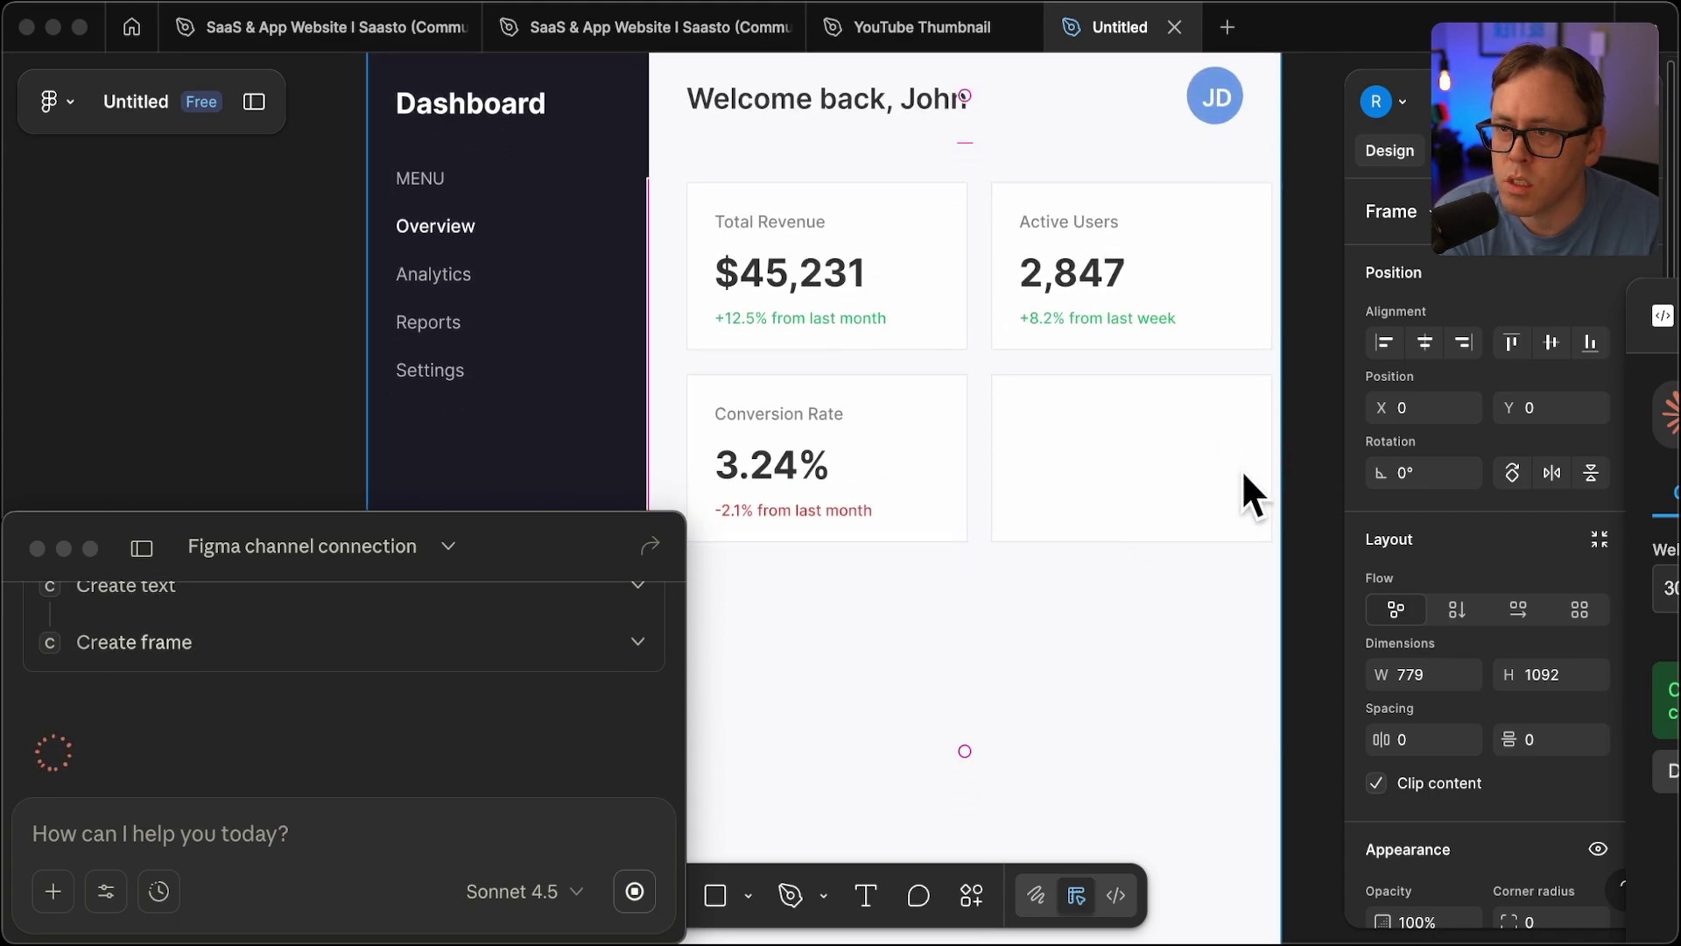
Scroll Claude's chat as it adds New Customers 573 (+18.3% from last month) and reports completion
scroll(1299, 466, down, 1)
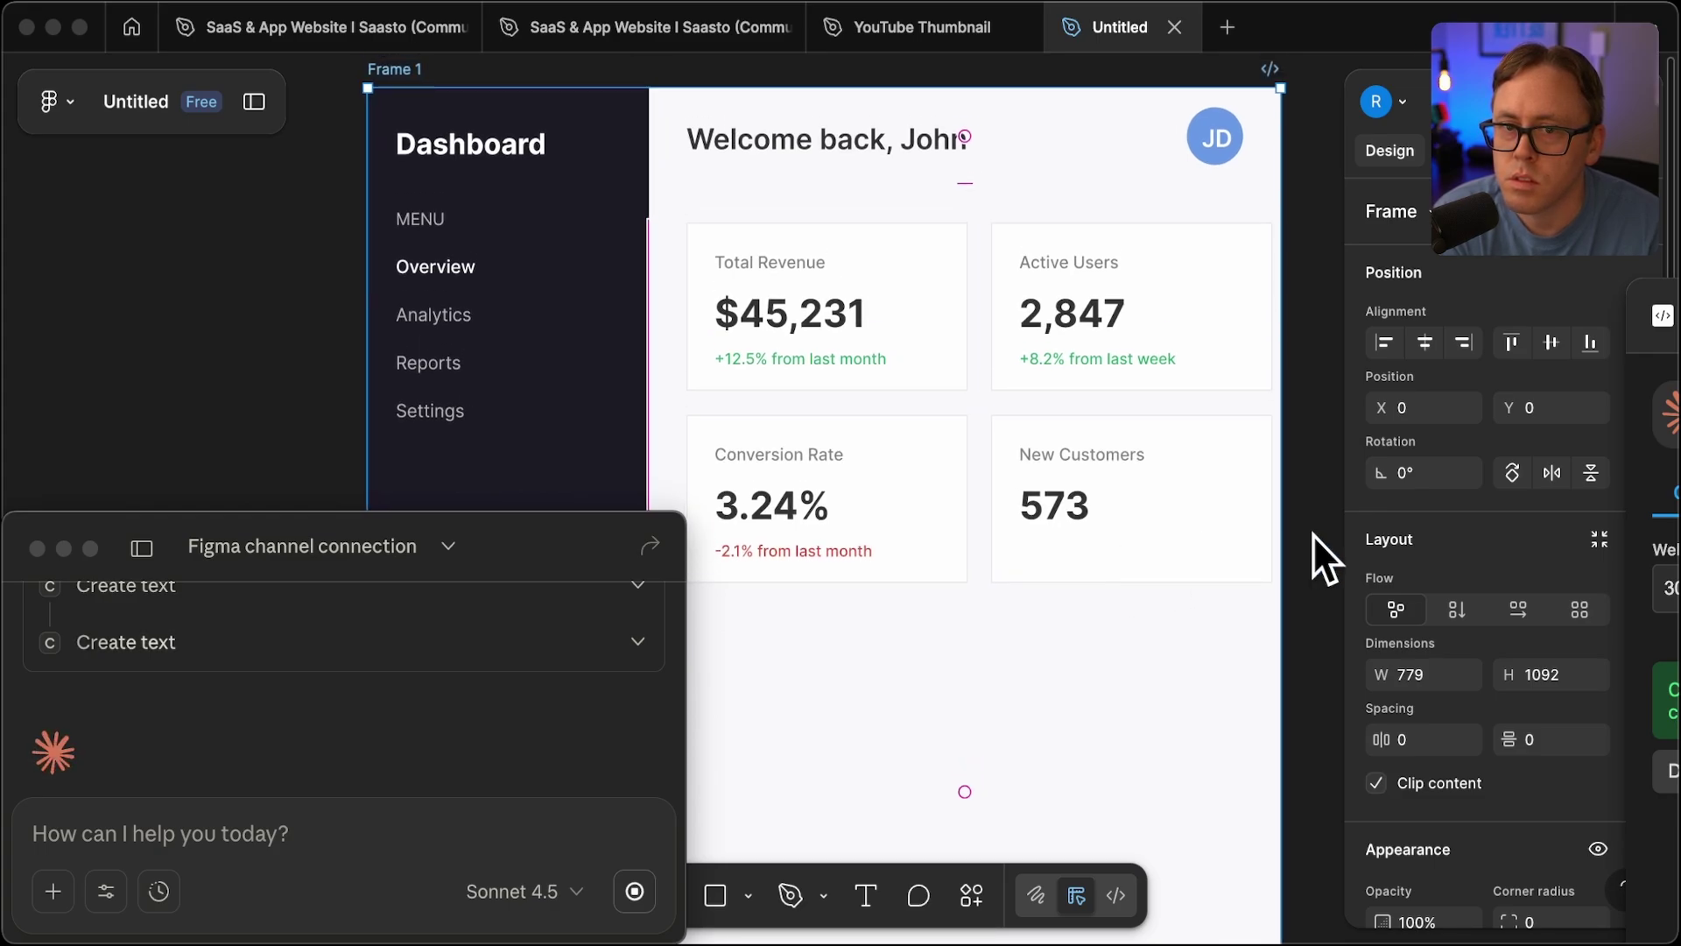
scroll(370, 695, up, 10)
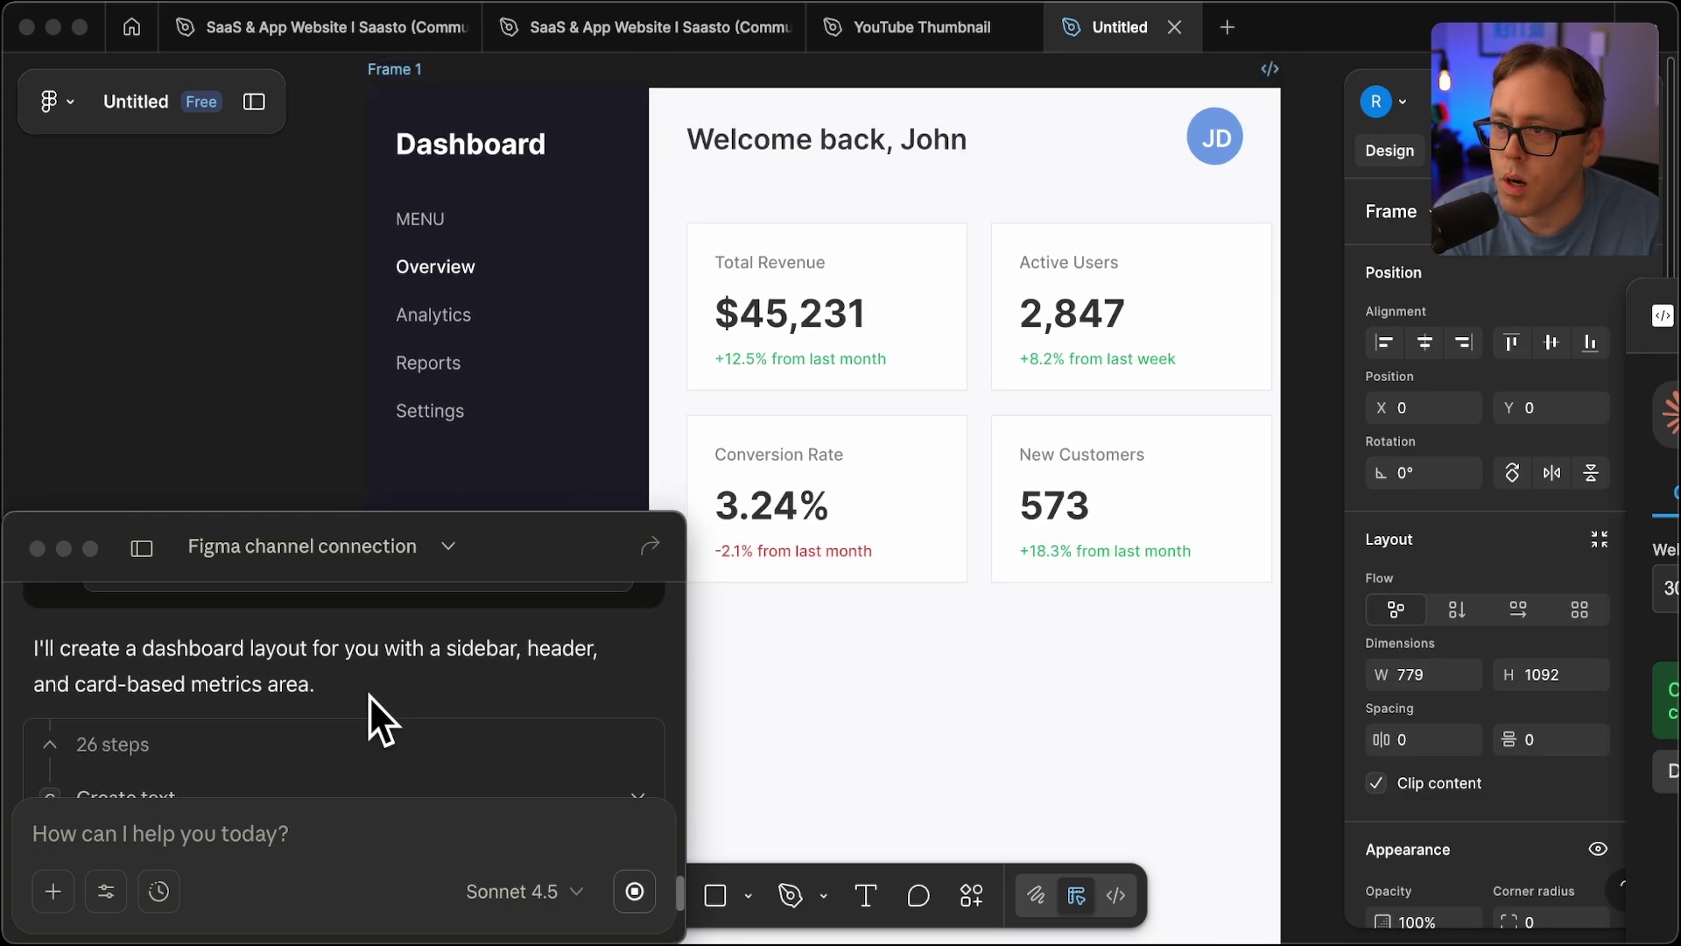
scroll(369, 695, down, 2)
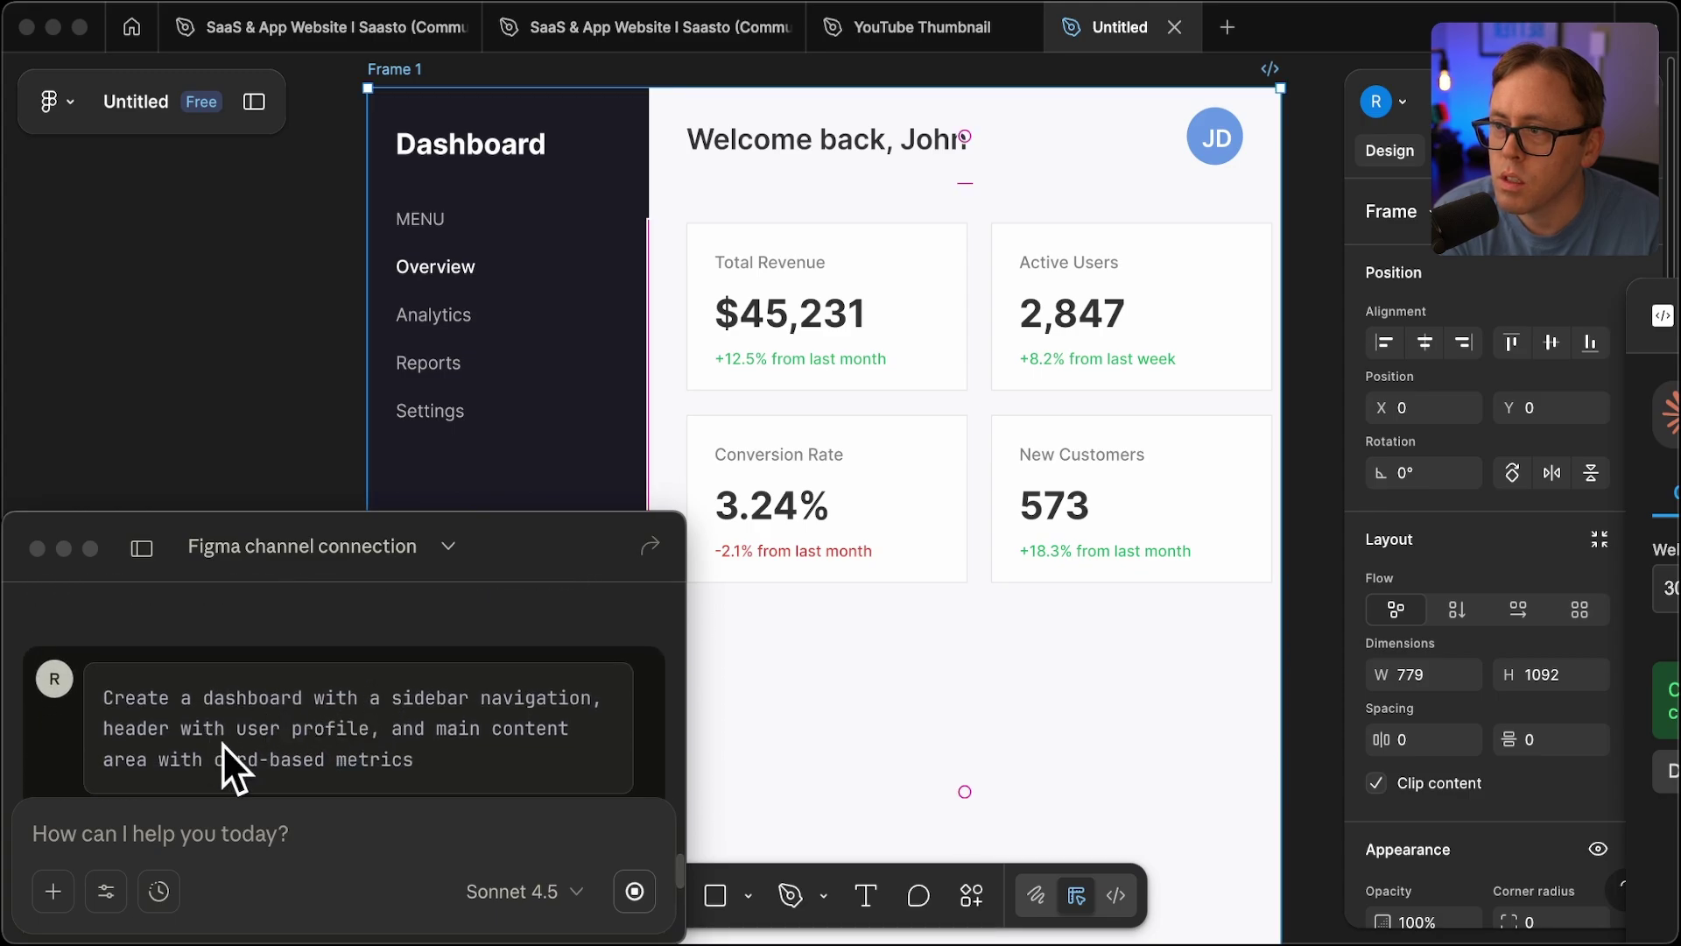
scroll(523, 703, down, 10)
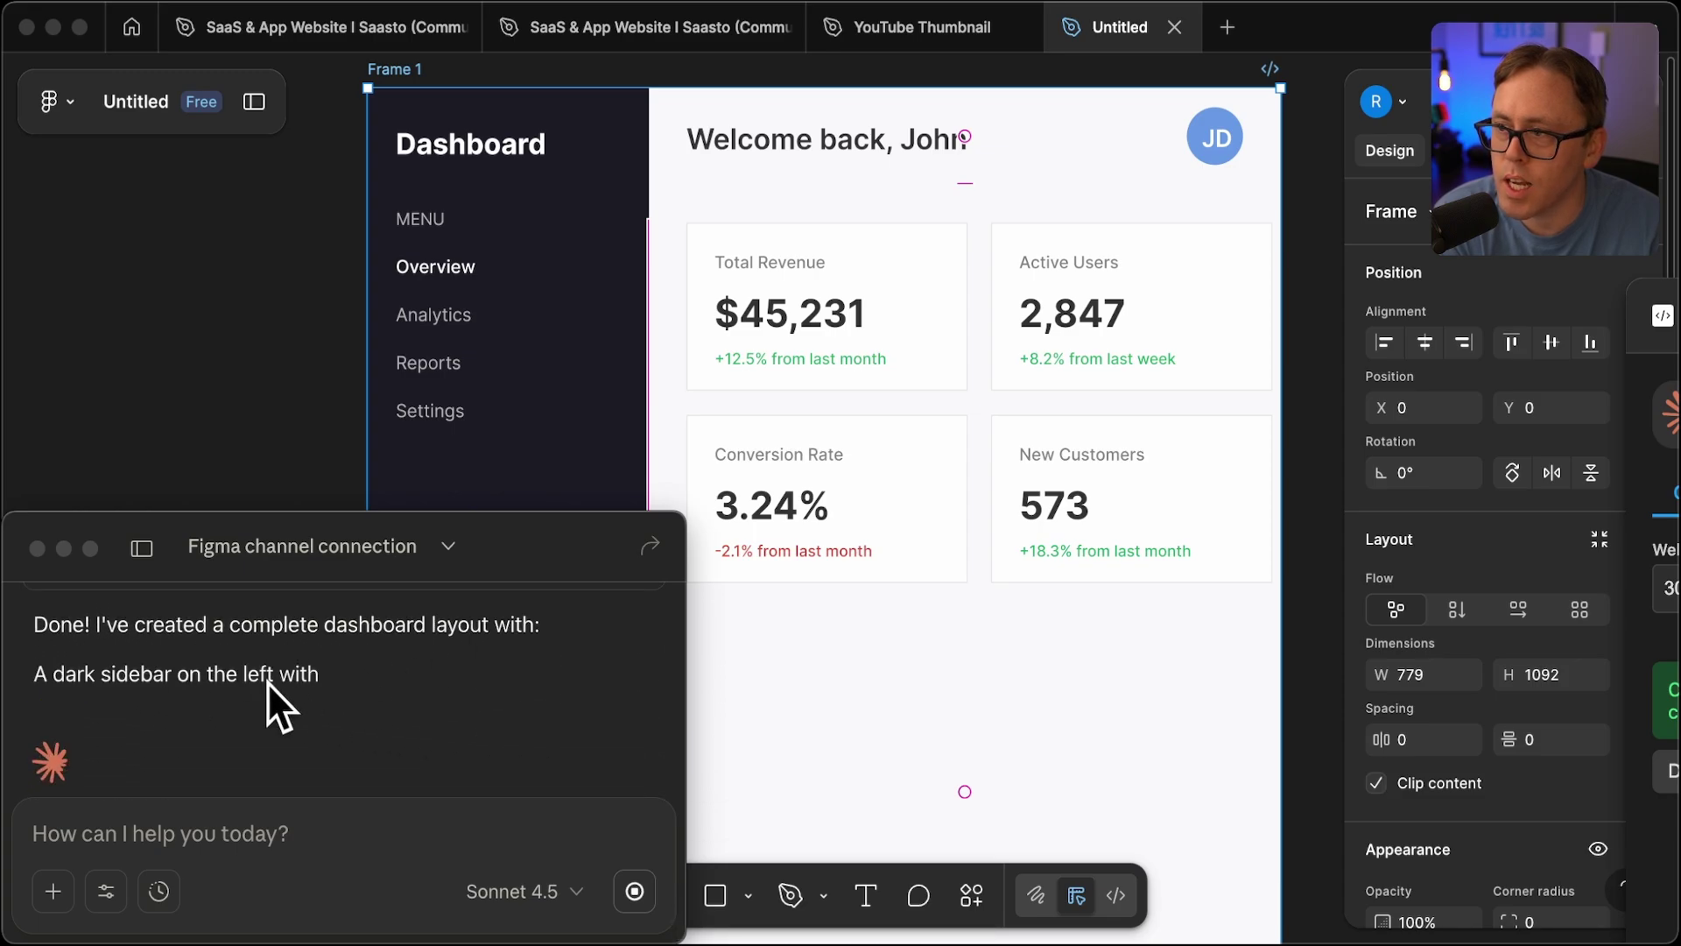
Pan the Figma canvas to inspect the finished dashboard's sidebar, header, avatar and metric cards
scroll(1033, 628, up, 4)
scroll(1034, 629, down, 4)
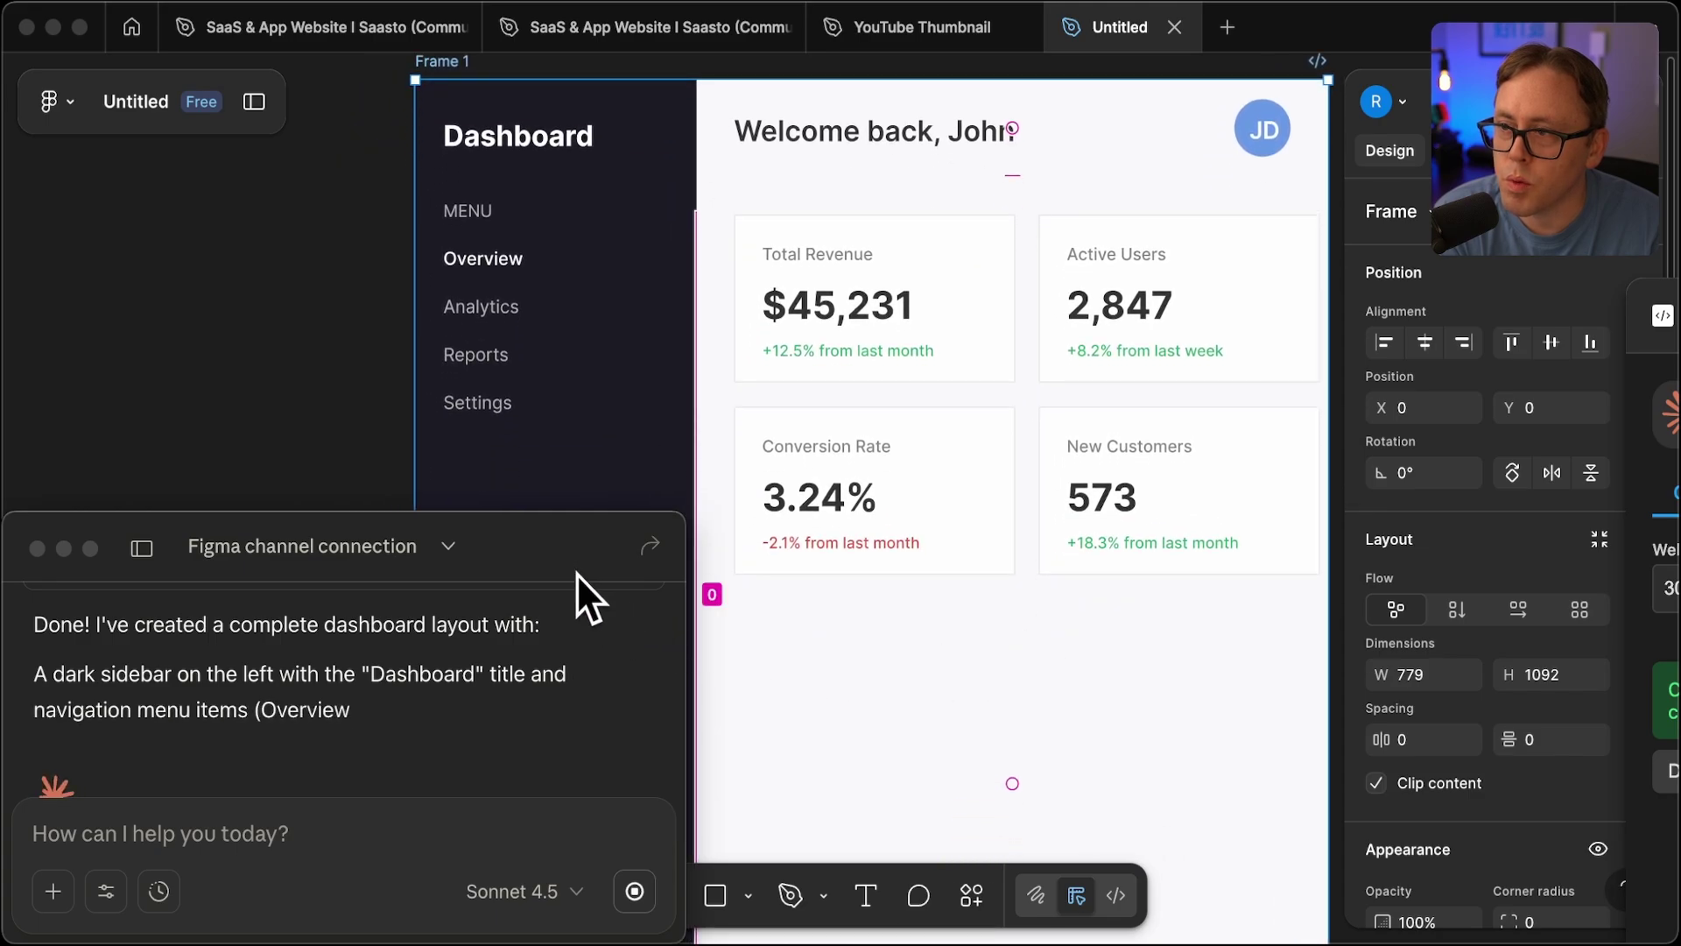
scroll(1084, 543, right, 2)
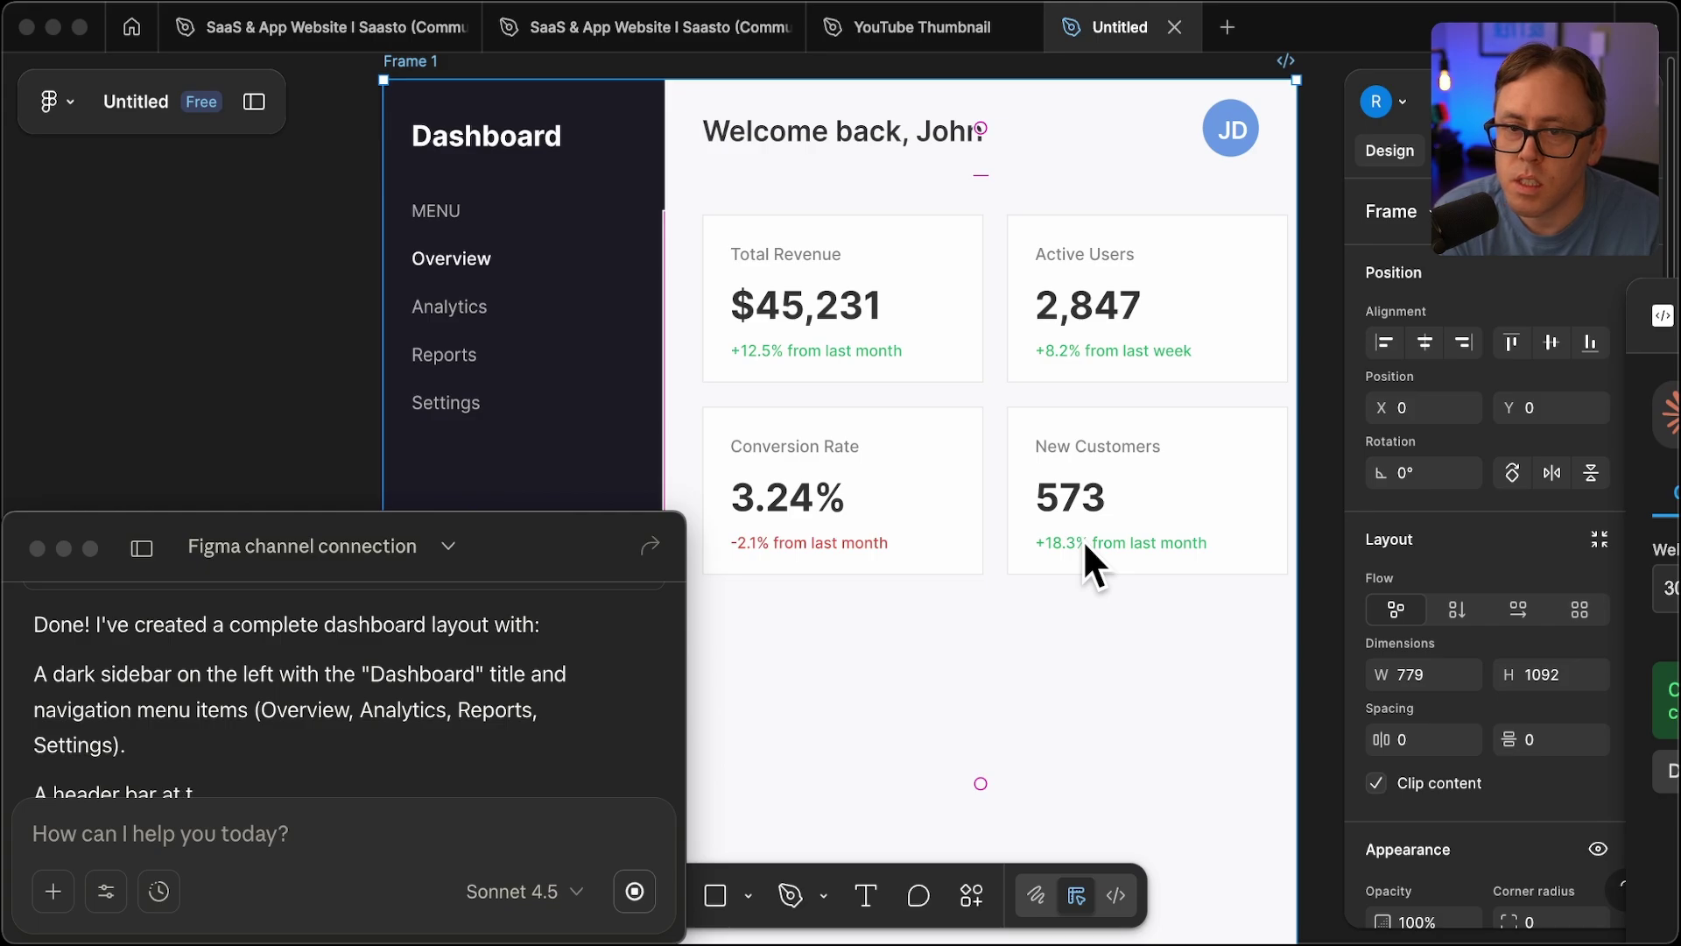
scroll(1084, 539, up, 1)
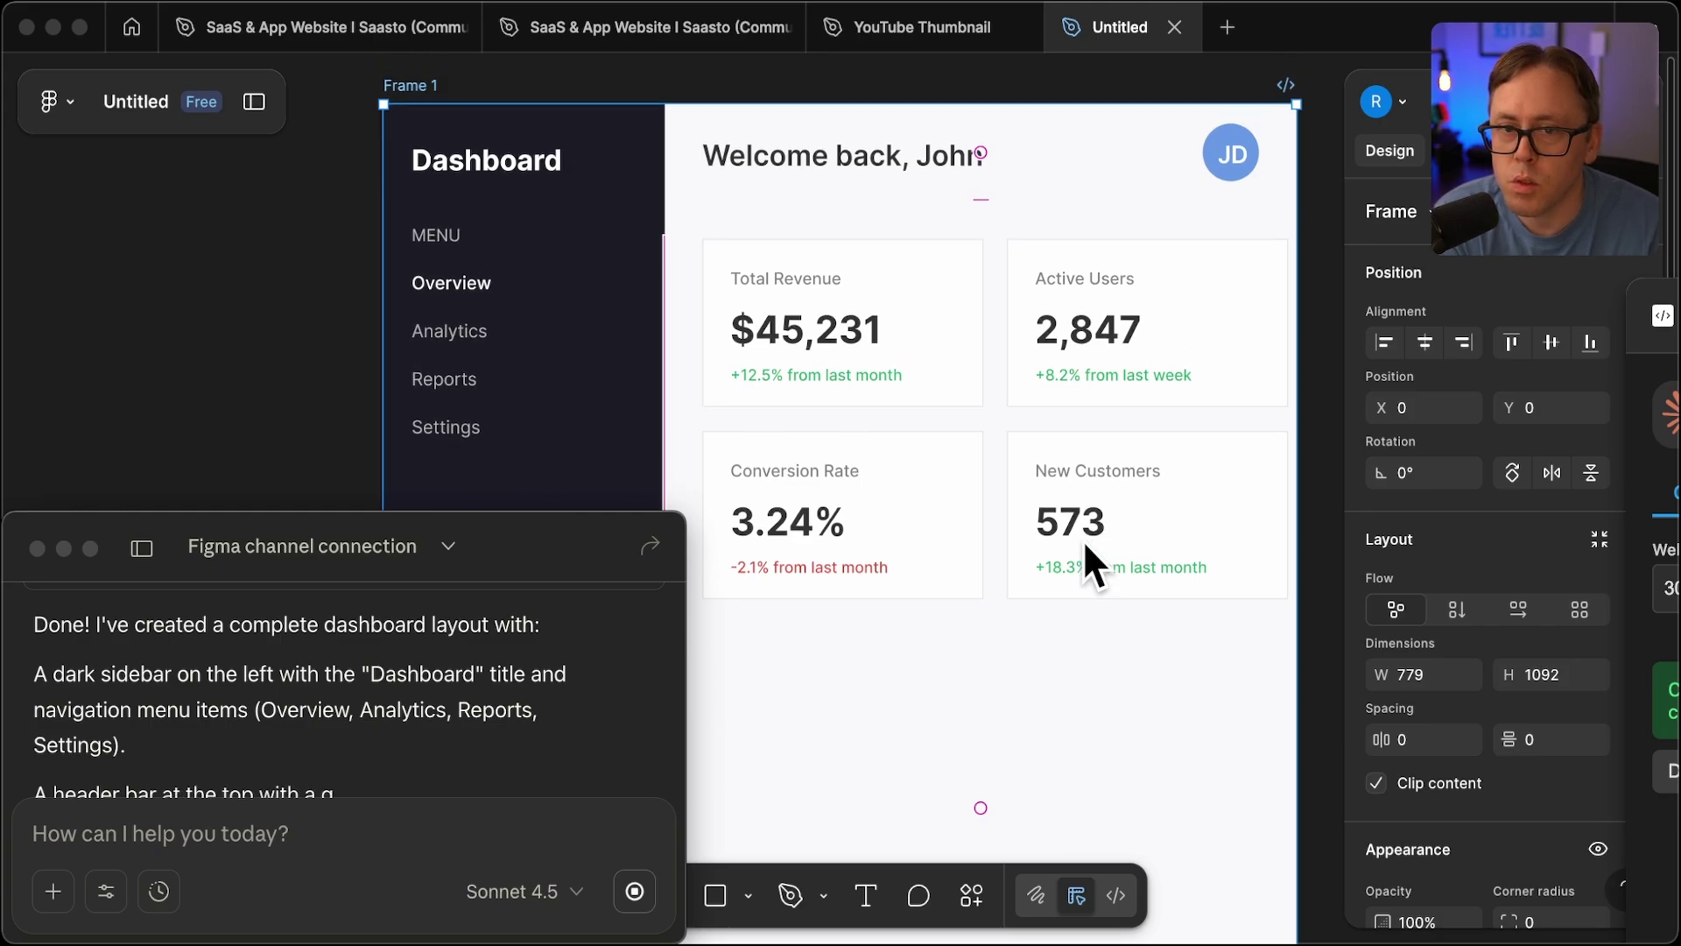